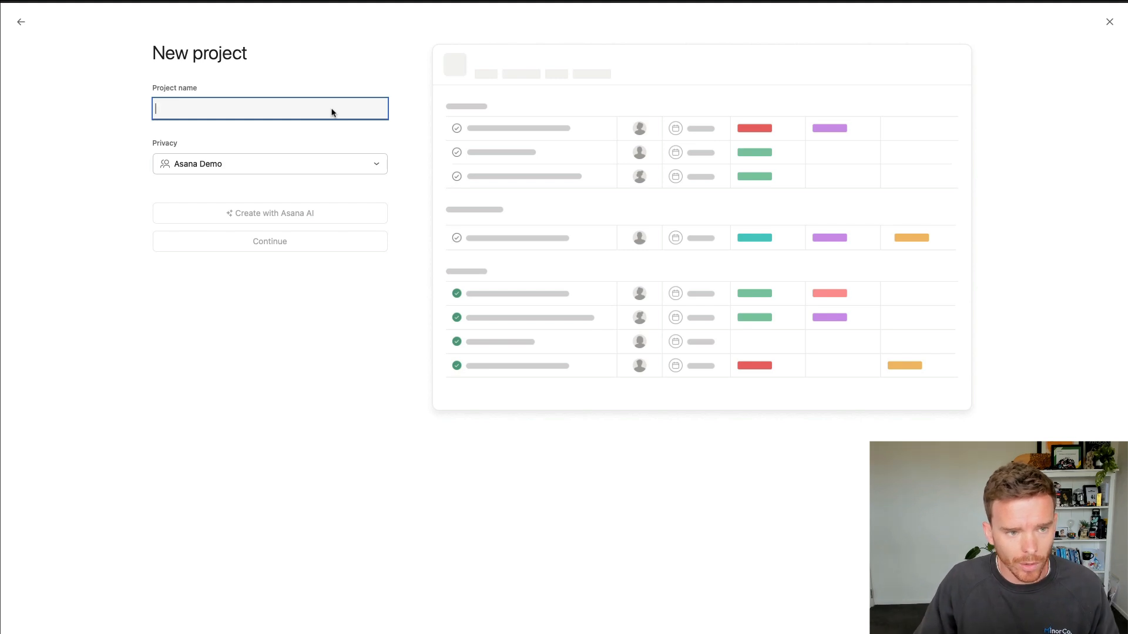
Create the 'Sales CRM' project, visible to the whole workspace, with its default views.
{"action": "type", "text": "Sales C"}
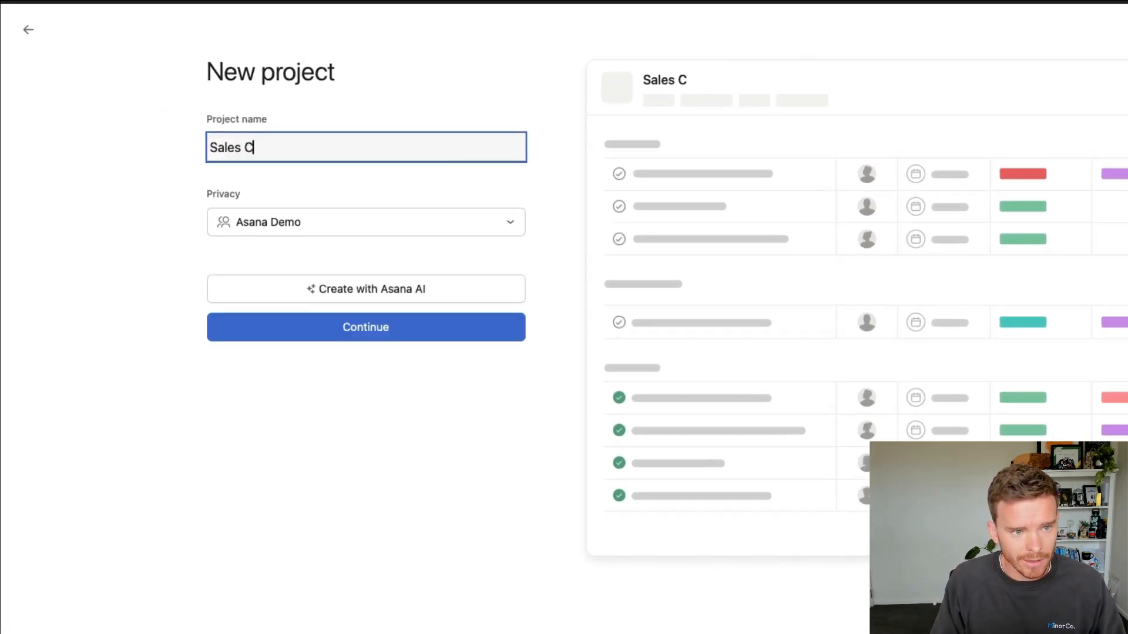
{"action": "type", "text": "RM"}
{"action": "left_click", "coordinate": [467, 220]}
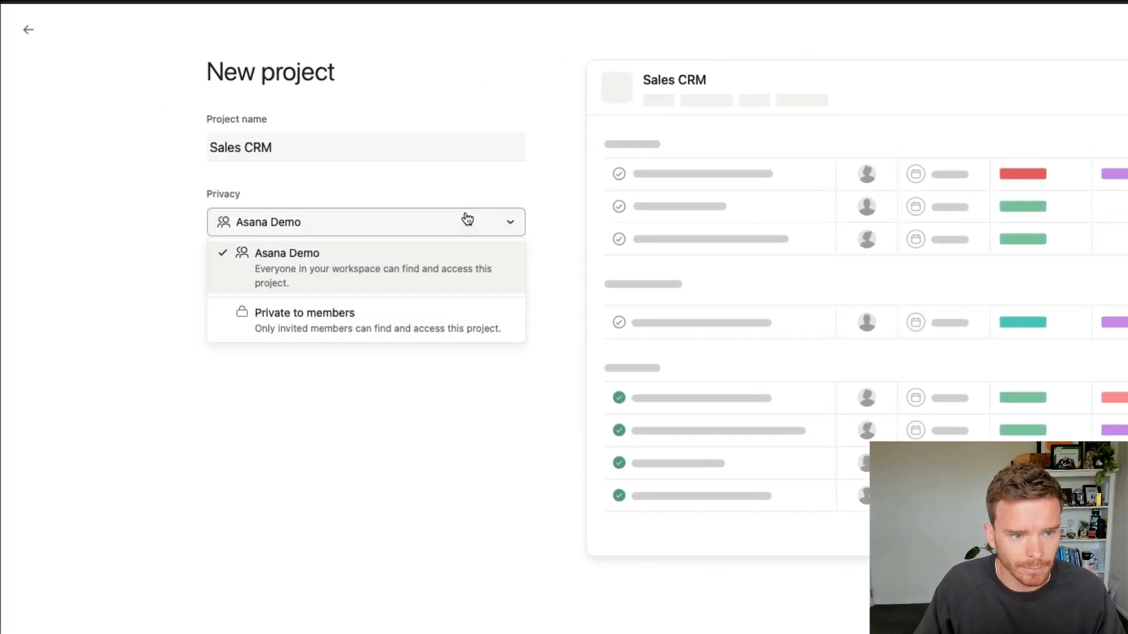
{"action": "left_click", "coordinate": [397, 275]}
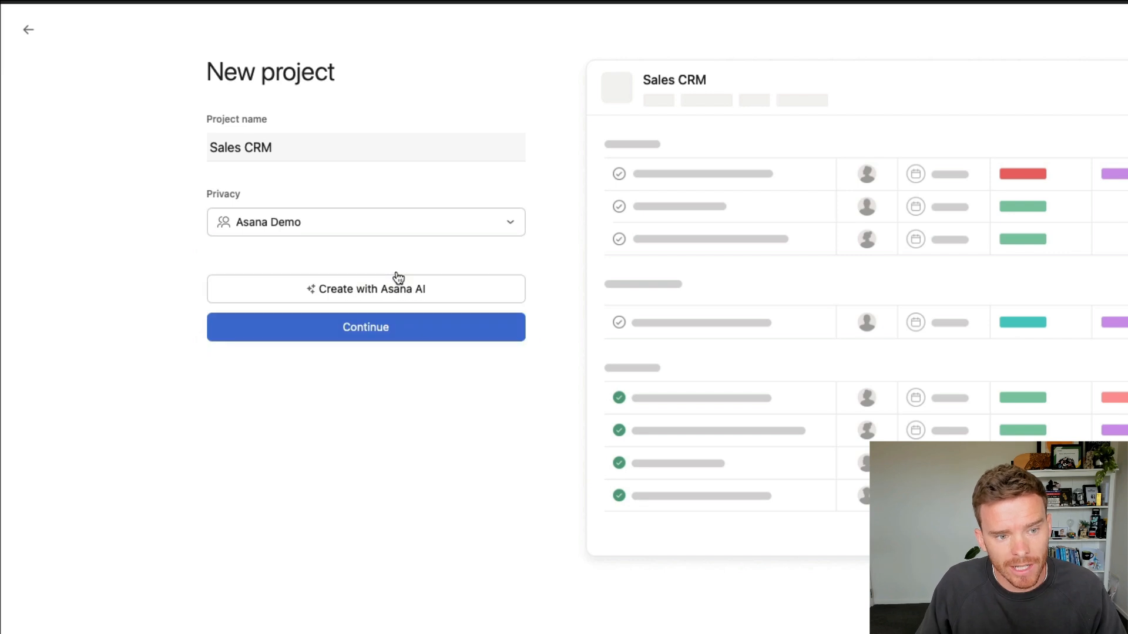
{"action": "left_click", "coordinate": [398, 327]}
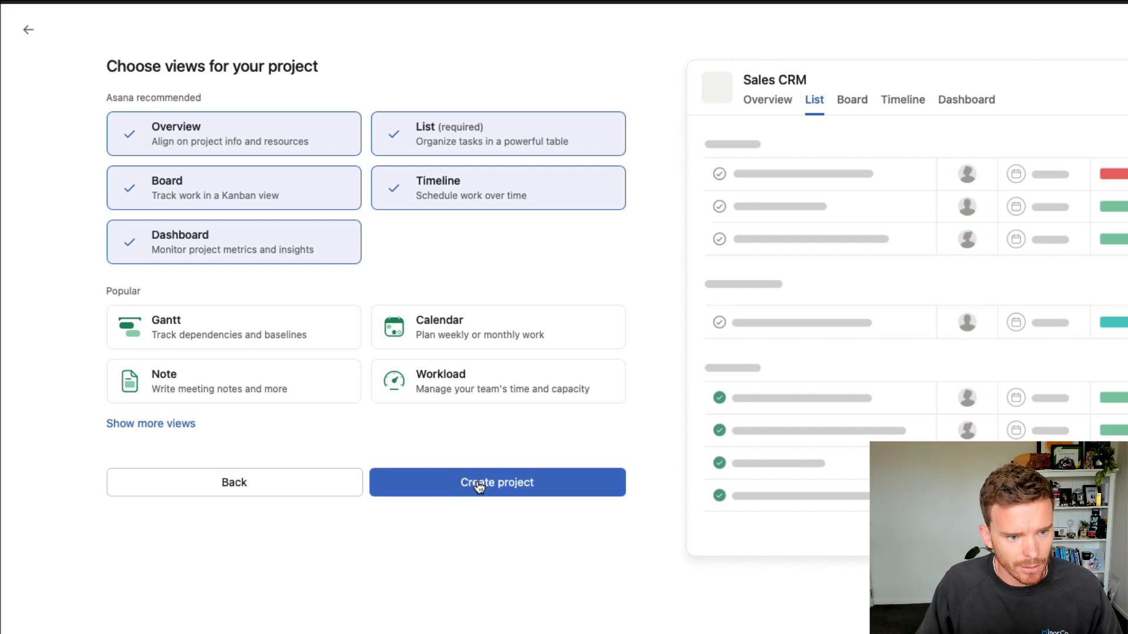
{"action": "left_click", "coordinate": [512, 484]}
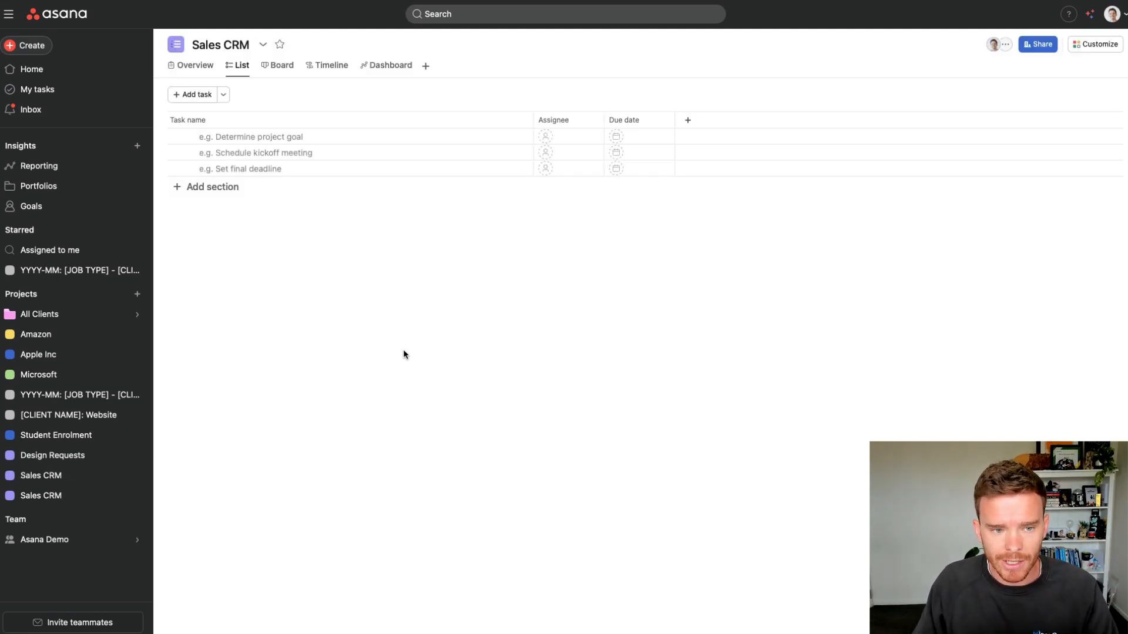
Switch to the Board view and rename the untitled section to 'New Prospect'.
{"action": "left_click", "coordinate": [245, 77]}
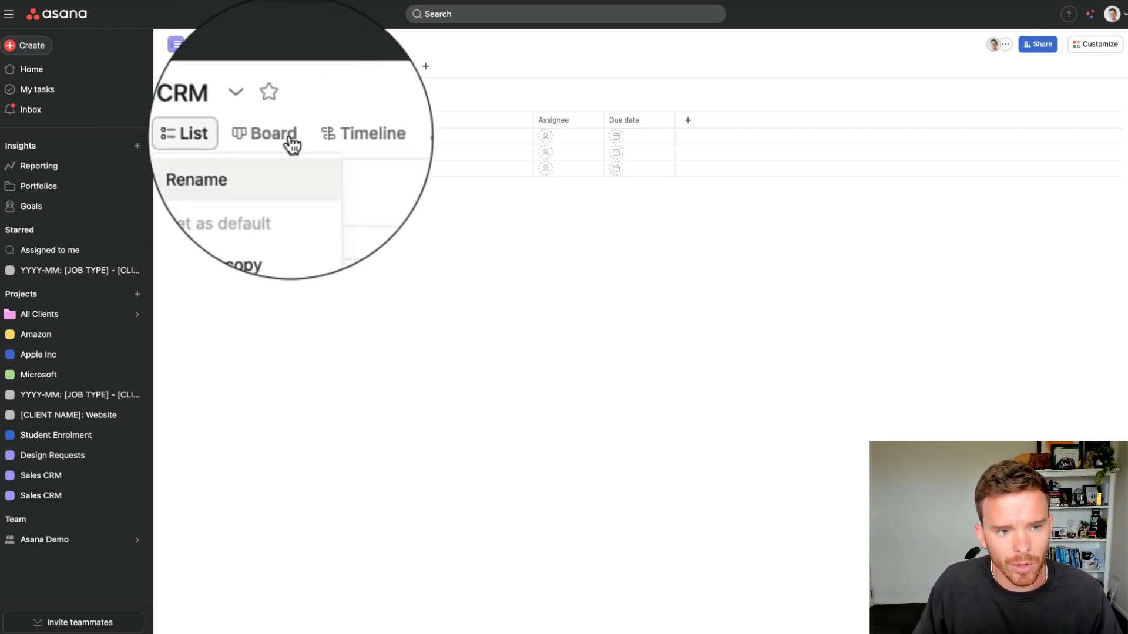
{"action": "left_click", "coordinate": [326, 136]}
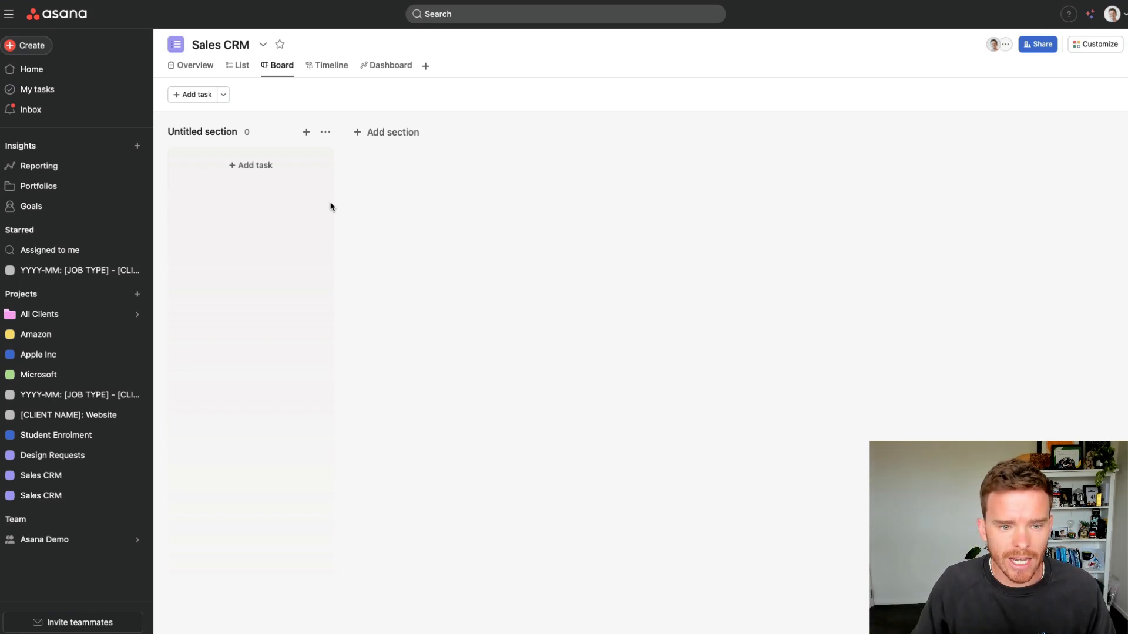
{"action": "left_click", "coordinate": [215, 134]}
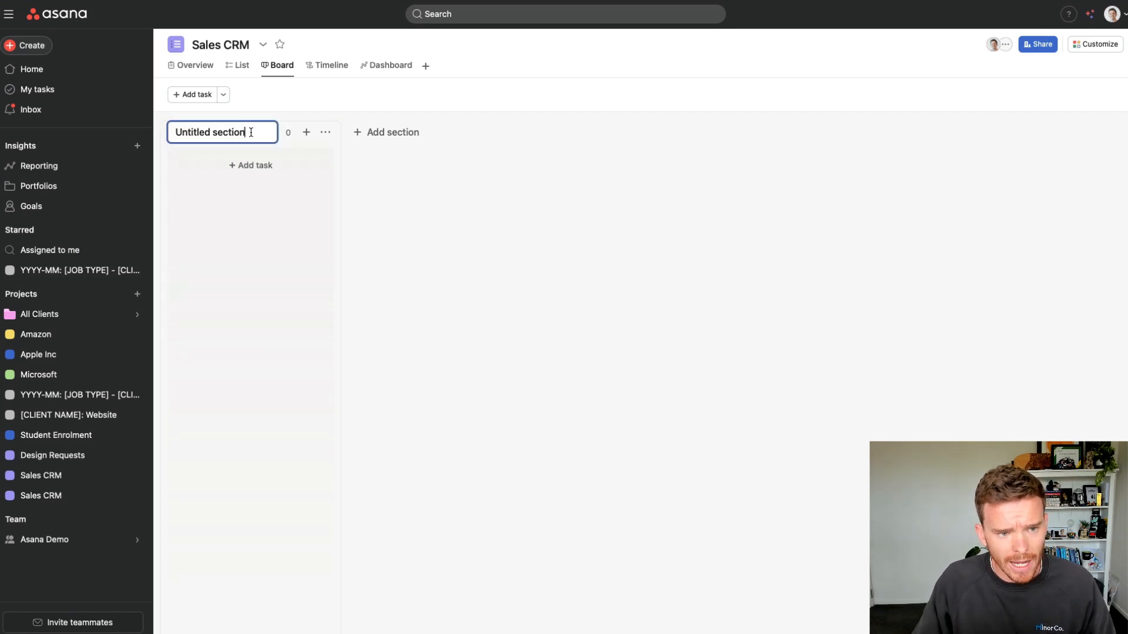
{"action": "left_click_drag", "start_coordinate": [251, 133], "coordinate": [108, 129]}
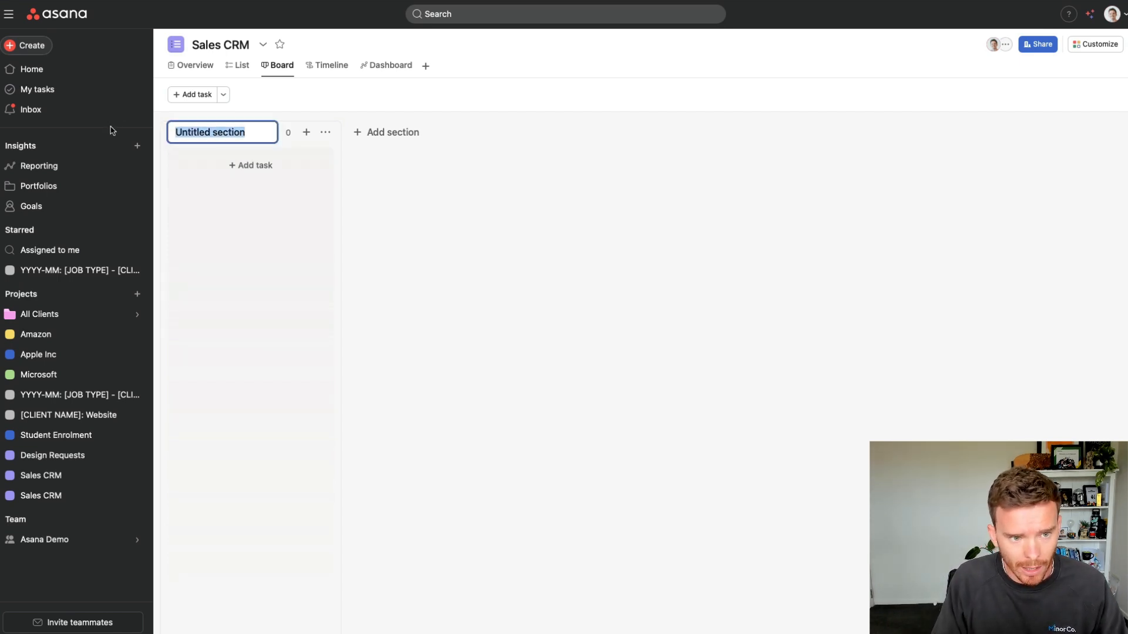
{"action": "type", "text": "New Pr"}
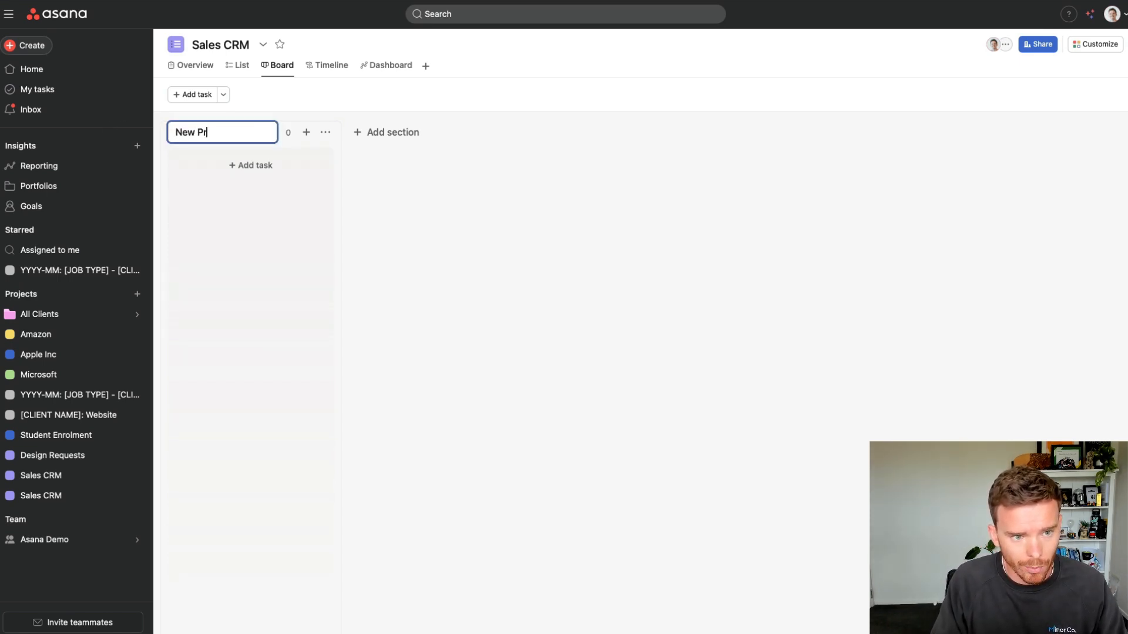
{"action": "type", "text": "ospect"}
Add sections Contact Made, Meeting Arranged, Needs Defined, Offer Sent and Waiting for Payment.
{"action": "left_click", "coordinate": [397, 133]}
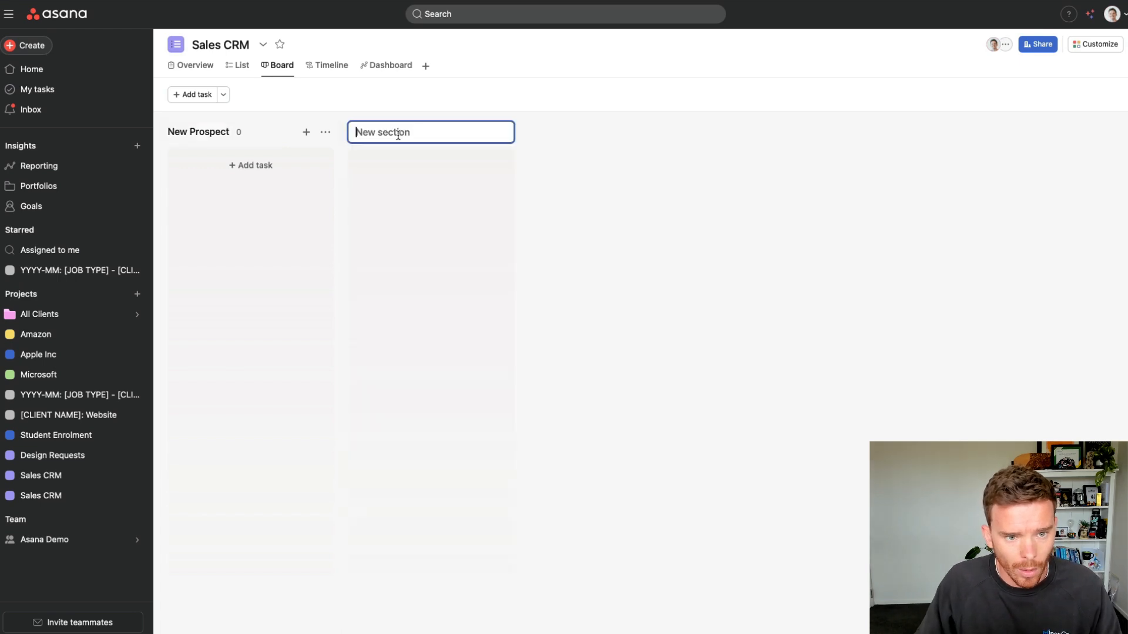
{"action": "type", "text": "M"}
{"action": "type", "text": "ontact Made"}
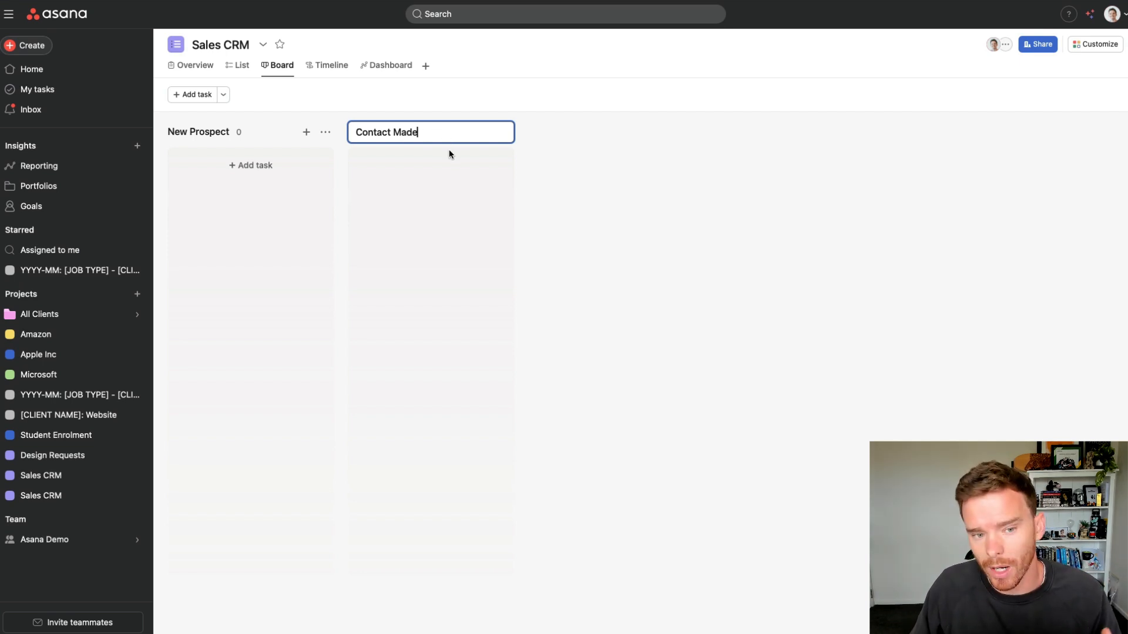
{"action": "key", "text": "Return"}
{"action": "left_click", "coordinate": [578, 131]}
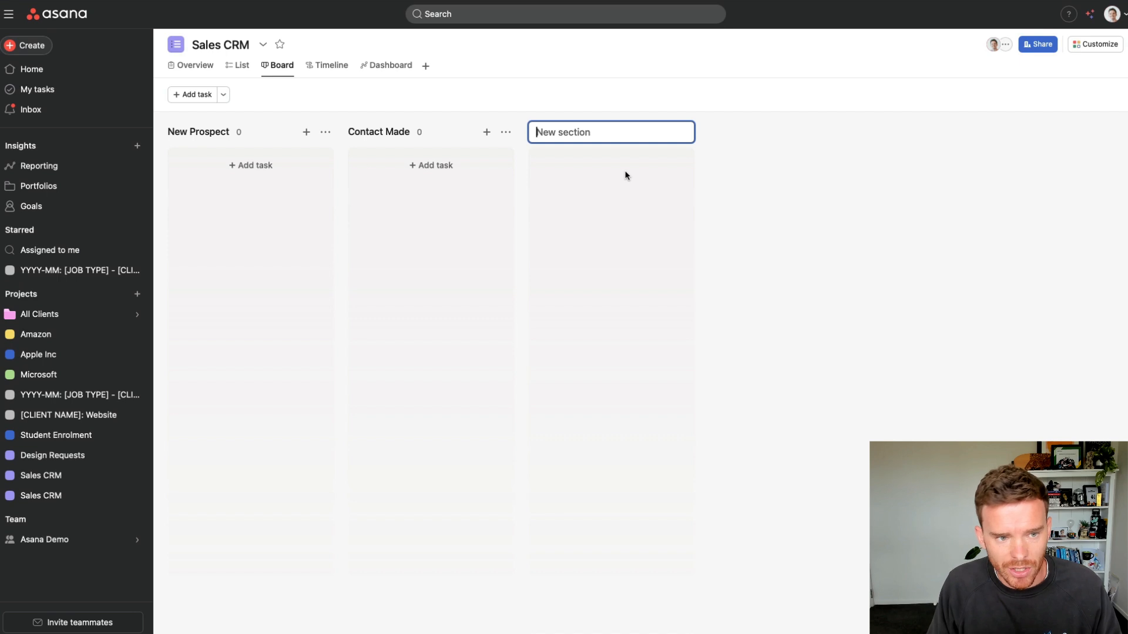
{"action": "type", "text": "Mee"}
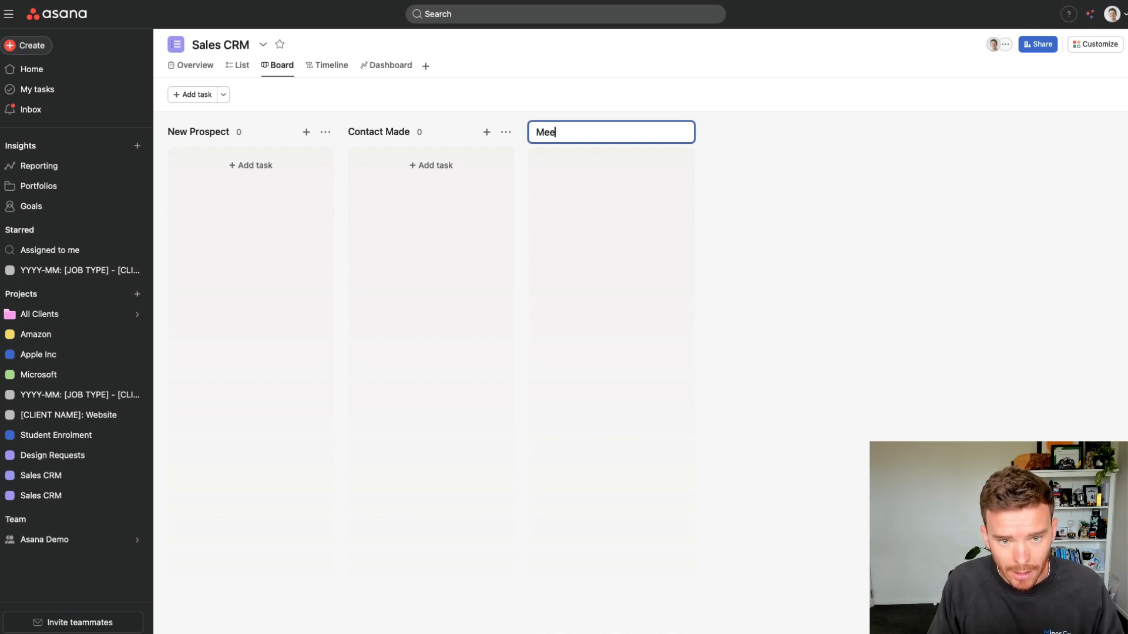
{"action": "type", "text": "ting Arranged"}
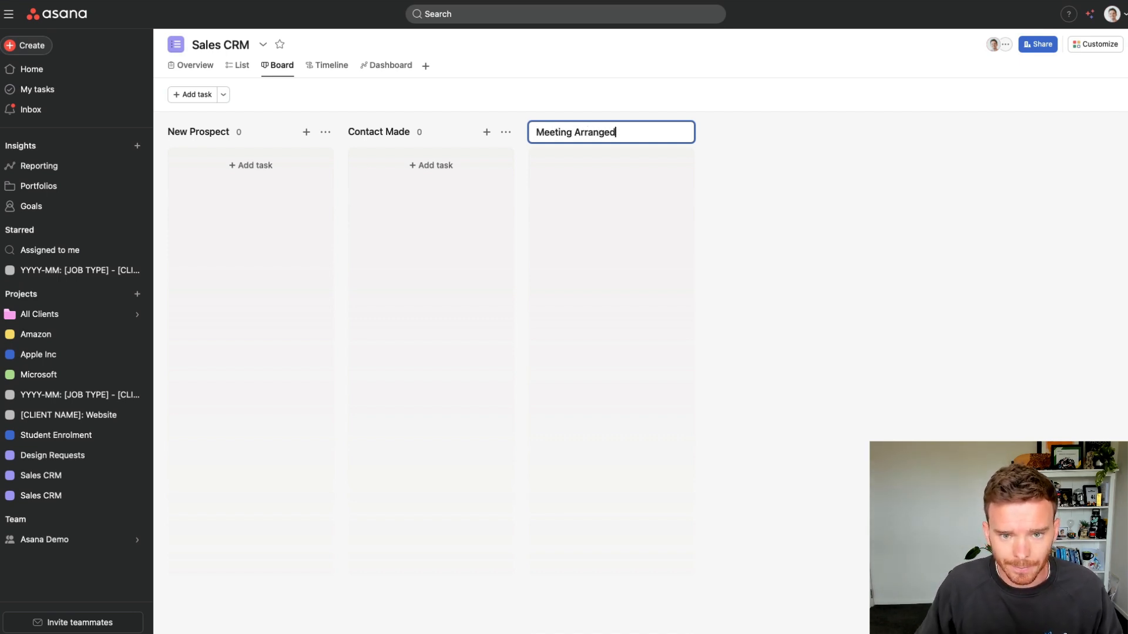
{"action": "key", "text": "Return"}
{"action": "left_click", "coordinate": [731, 134]}
{"action": "type", "text": "Nee"}
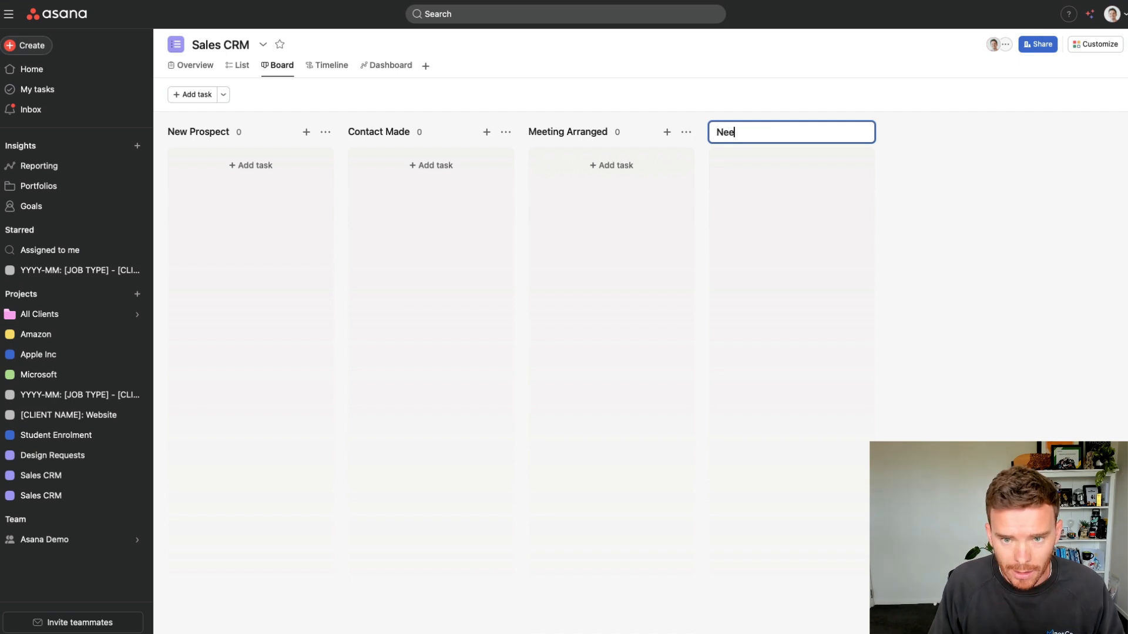
{"action": "type", "text": "ds Defined"}
{"action": "key", "text": "Return"}
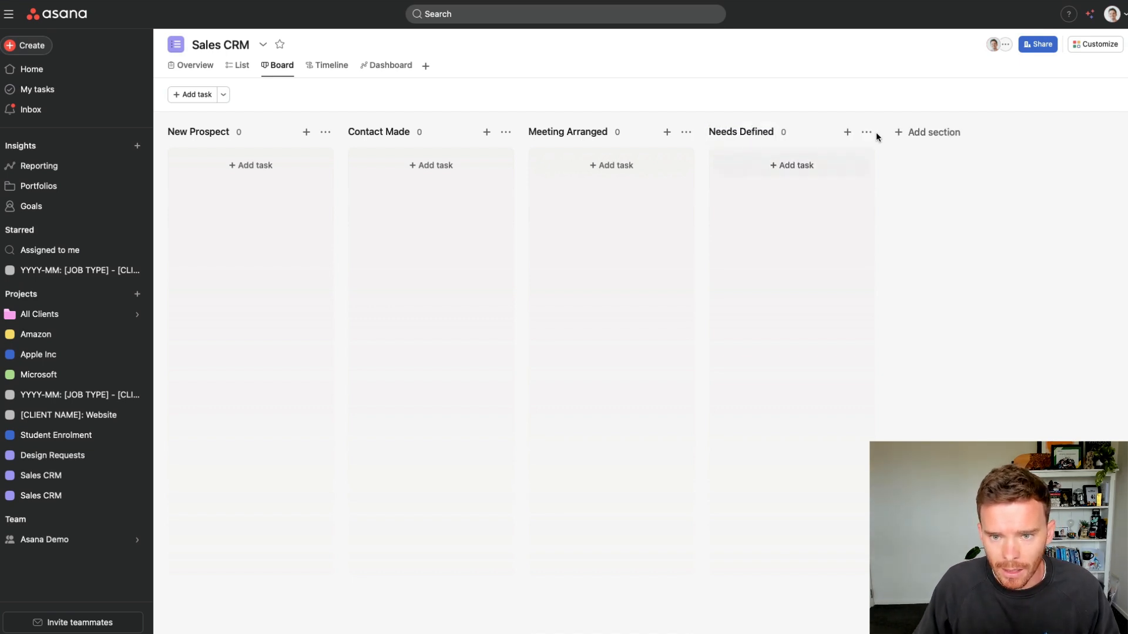
{"action": "left_click", "coordinate": [925, 132]}
{"action": "type", "text": "Offer Sent"}
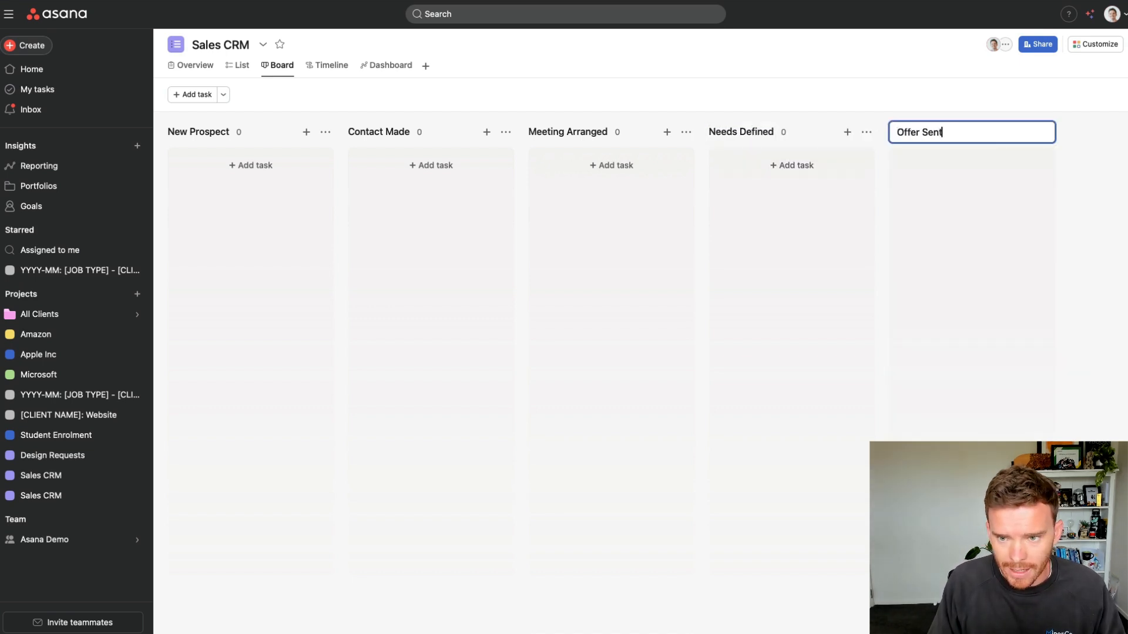
{"action": "key", "text": "Return"}
{"action": "left_click", "coordinate": [981, 134]}
{"action": "type", "text": "W"}
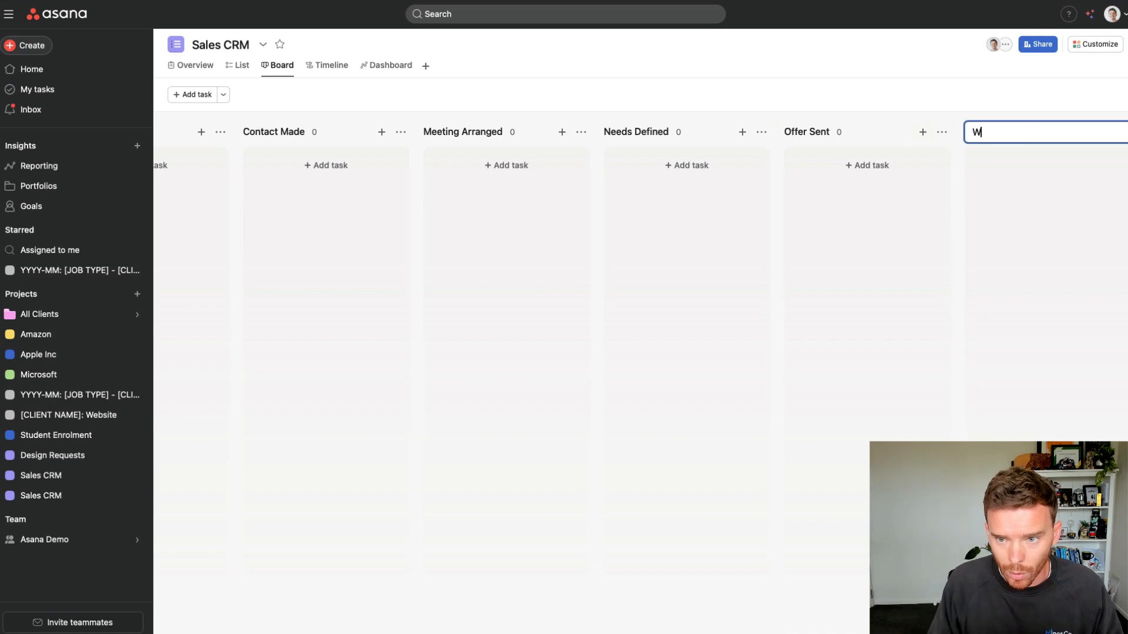
{"action": "type", "text": "aiting for Payment"}
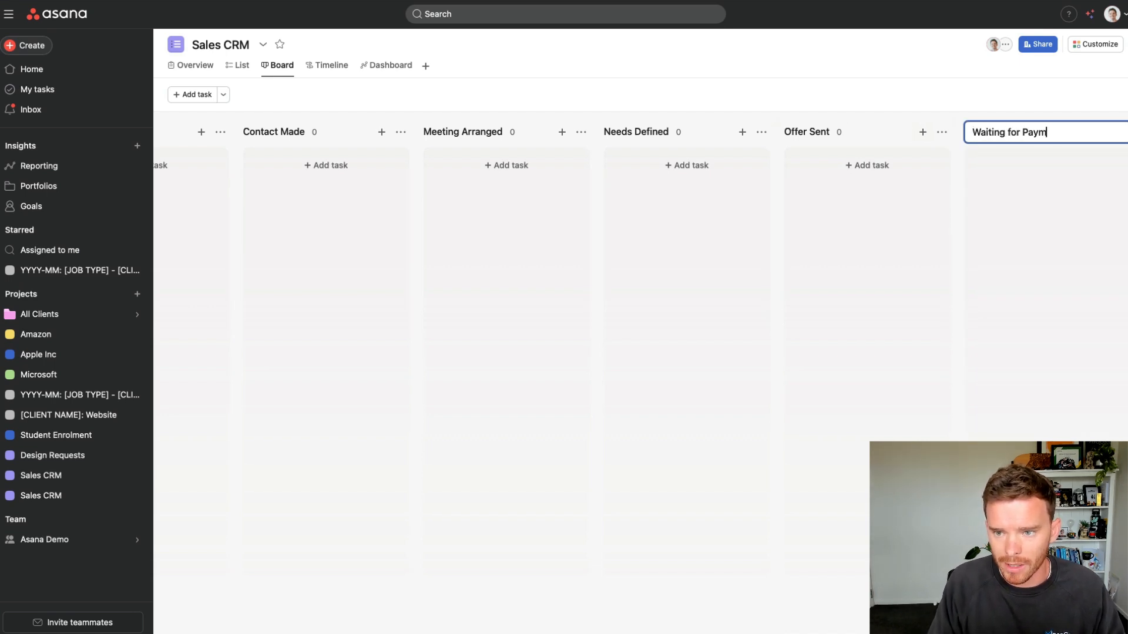
{"action": "key", "text": "Return"}
{"action": "scroll", "coordinate": [876, 200], "scroll_direction": "left", "scroll_amount": 5}
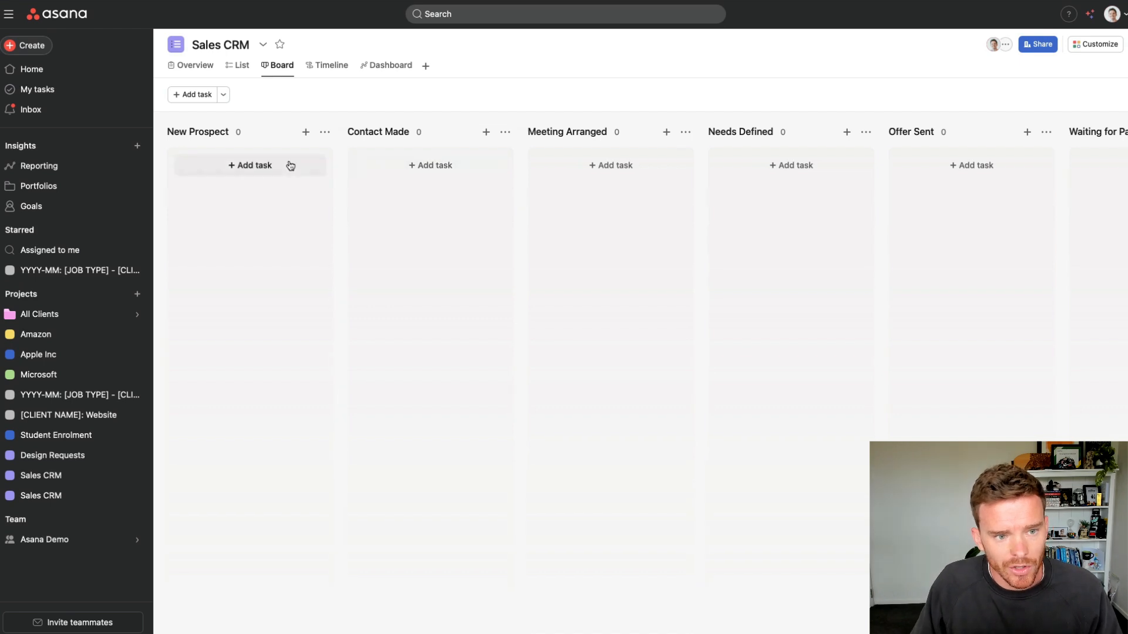
Add a prospect task, named after the contact, under New Prospect.
{"action": "left_click", "coordinate": [262, 167]}
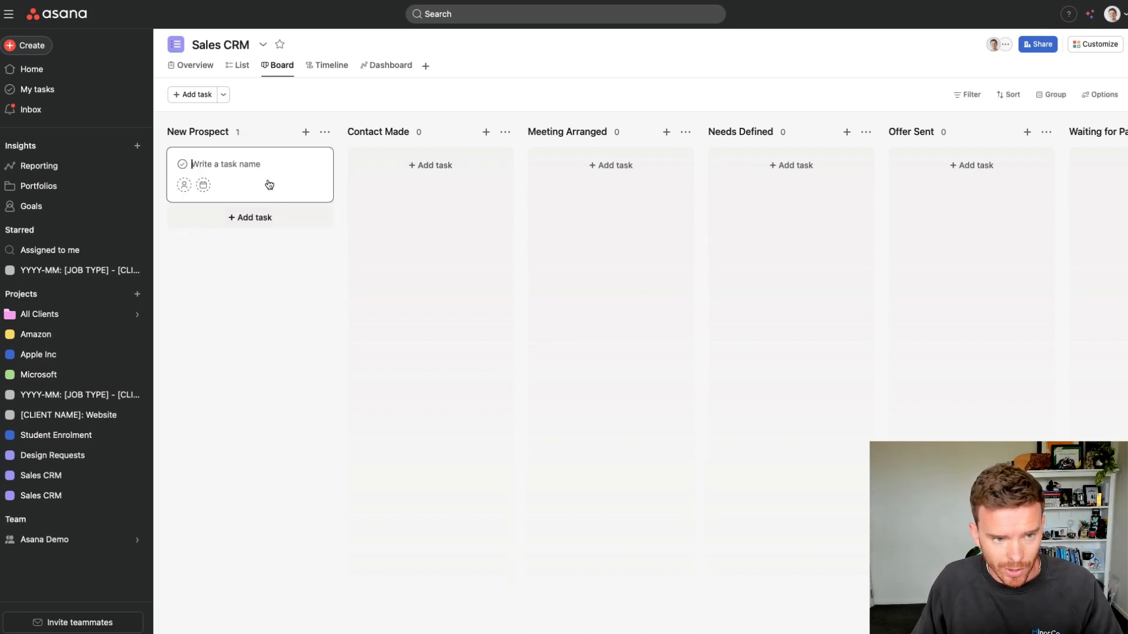
{"action": "type", "text": "Joh"}
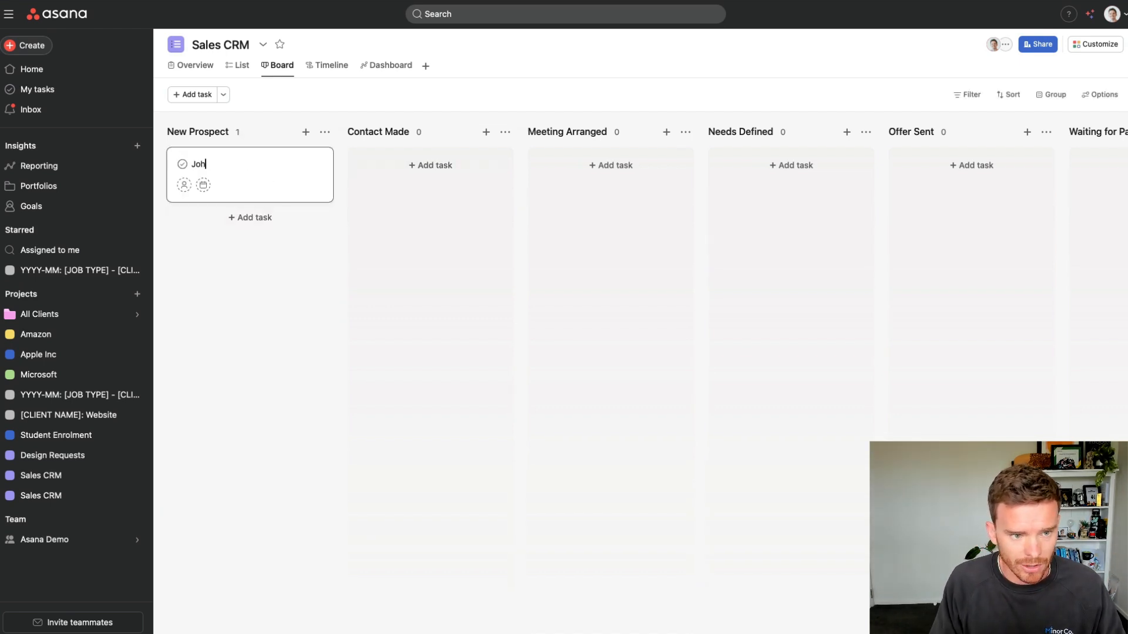
{"action": "type", "text": "n Smiht"}
{"action": "key", "text": "BackSpace"}
{"action": "key", "text": "BackSpace"}
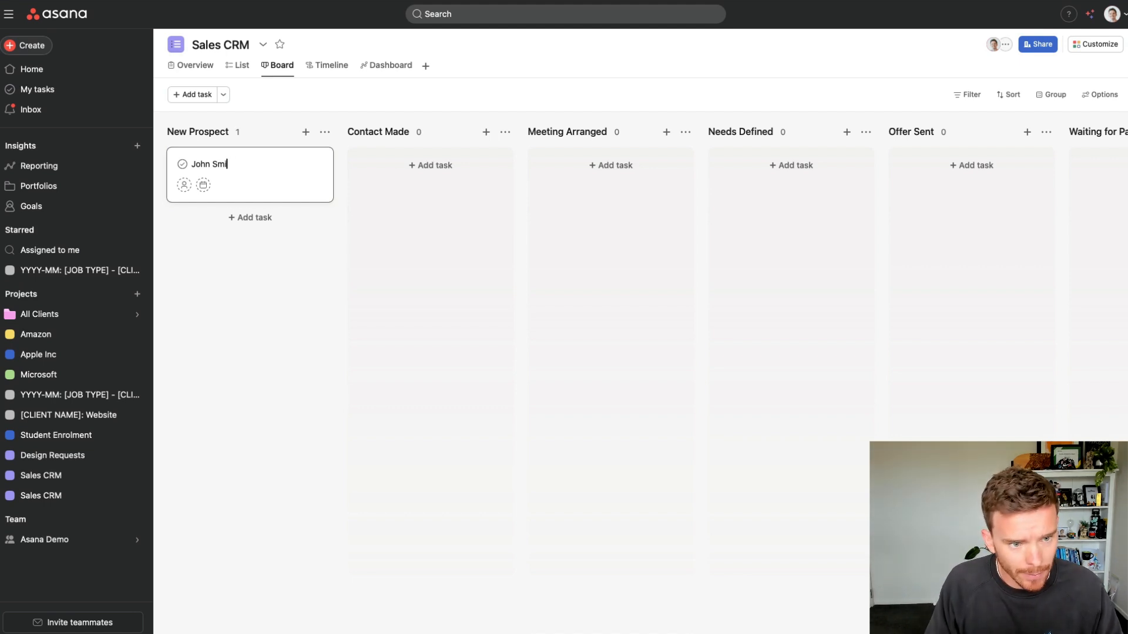
{"action": "type", "text": "th"}
{"action": "left_click", "coordinate": [268, 281]}
Move the prospect card into the Meeting Arranged column.
{"action": "left_click_drag", "start_coordinate": [253, 171], "coordinate": [476, 218]}
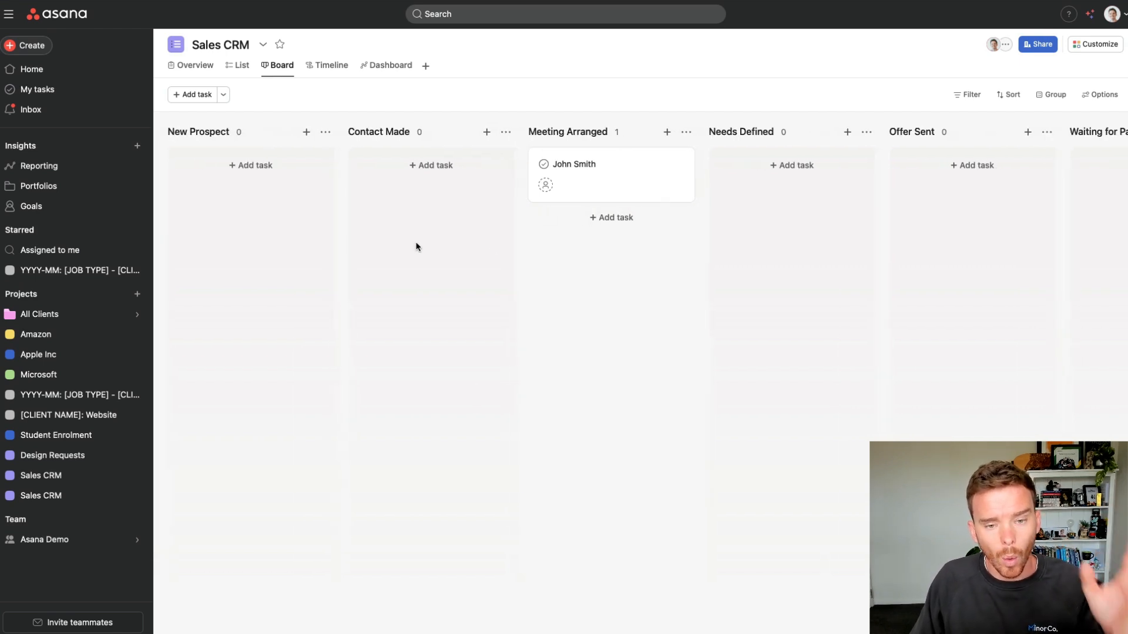
{"action": "scroll", "coordinate": [446, 242], "scroll_direction": "right", "scroll_amount": 5}
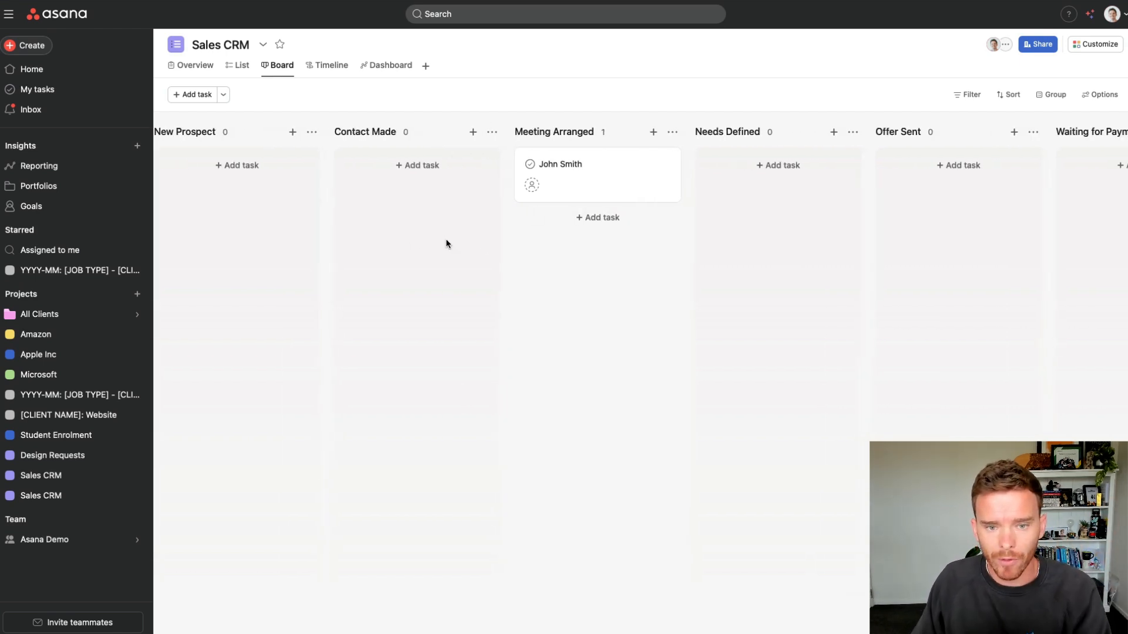
{"action": "scroll", "coordinate": [661, 131], "scroll_direction": "right", "scroll_amount": 5}
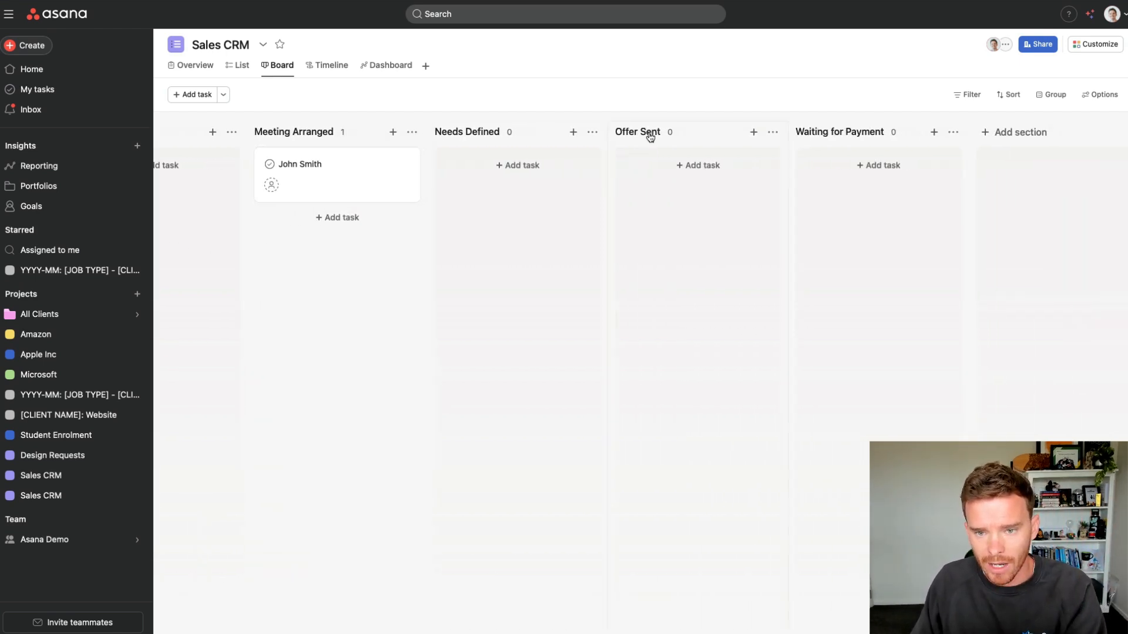
{"action": "scroll", "coordinate": [675, 228], "scroll_direction": "left", "scroll_amount": 10}
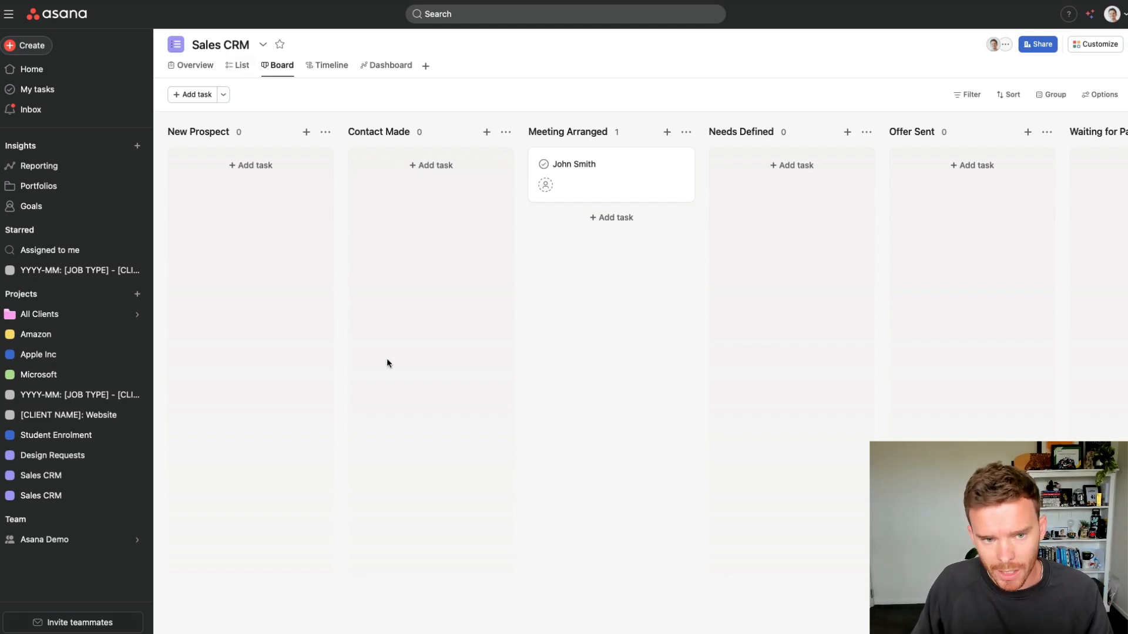
Make the board the default view and rename it 'Sales Pipeline'.
{"action": "left_click", "coordinate": [280, 71]}
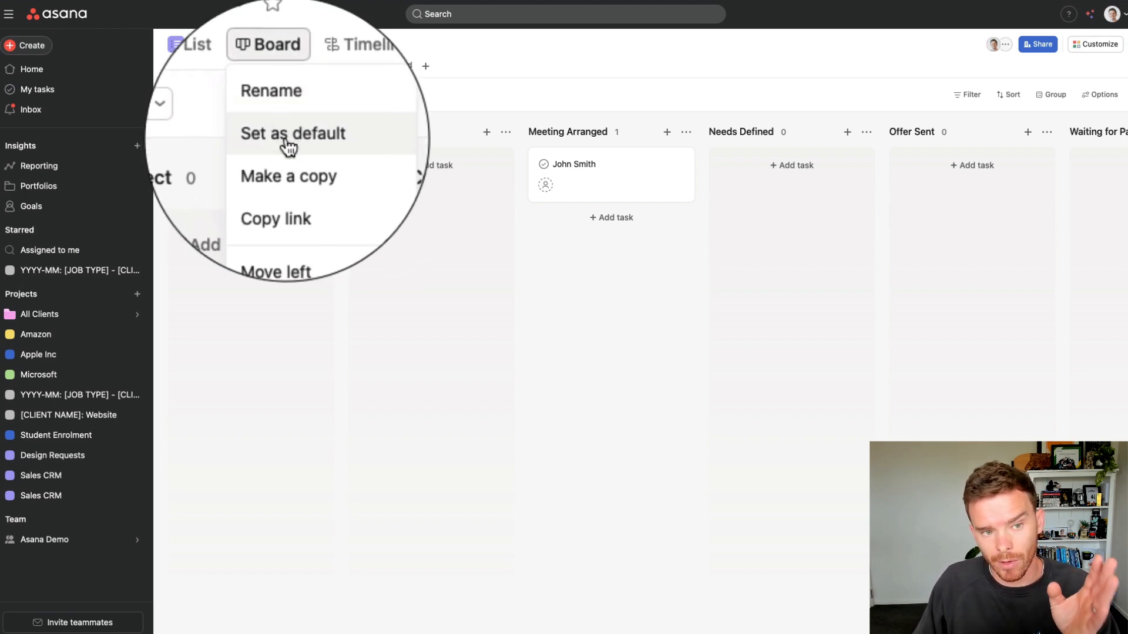
{"action": "left_click", "coordinate": [288, 141]}
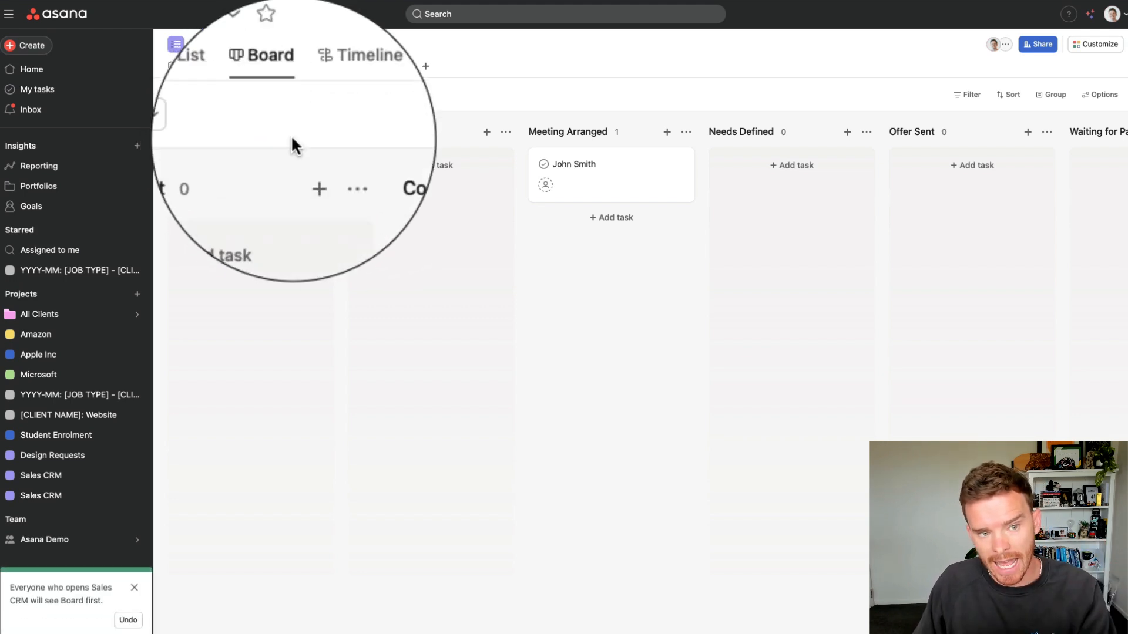
{"action": "left_click", "coordinate": [277, 66]}
{"action": "left_click", "coordinate": [306, 89]}
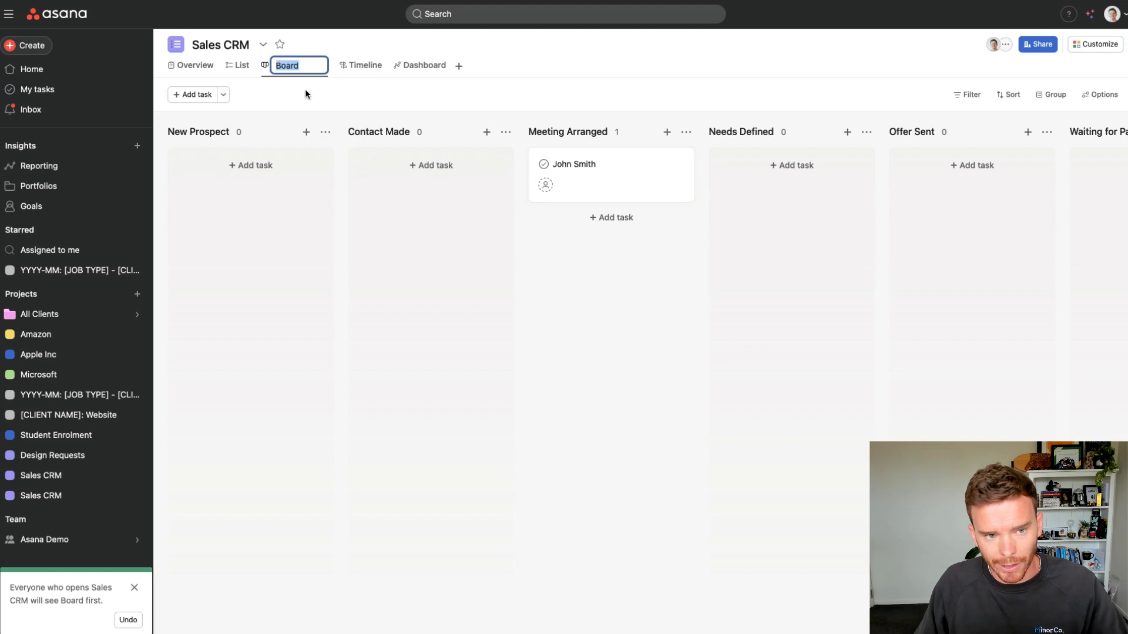
{"action": "type", "text": "Pipe"}
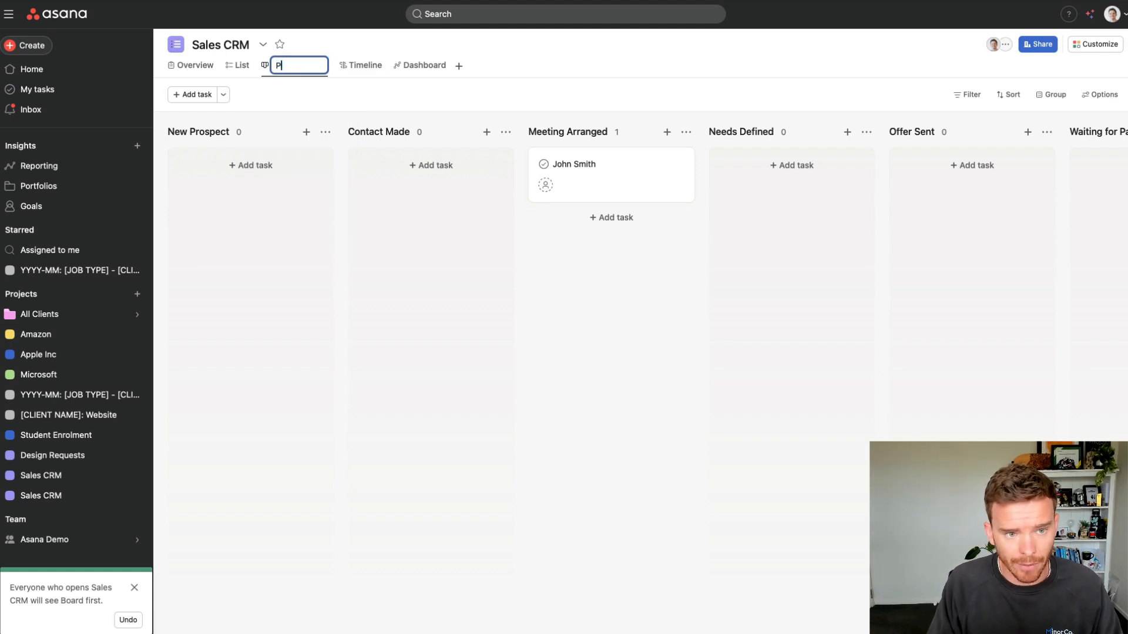
{"action": "key", "text": "BackSpace"}
{"action": "key", "text": "BackSpace"}
{"action": "key", "text": "BackSpace"}
{"action": "key", "text": "BackSpace"}
{"action": "type", "text": "Sasles"}
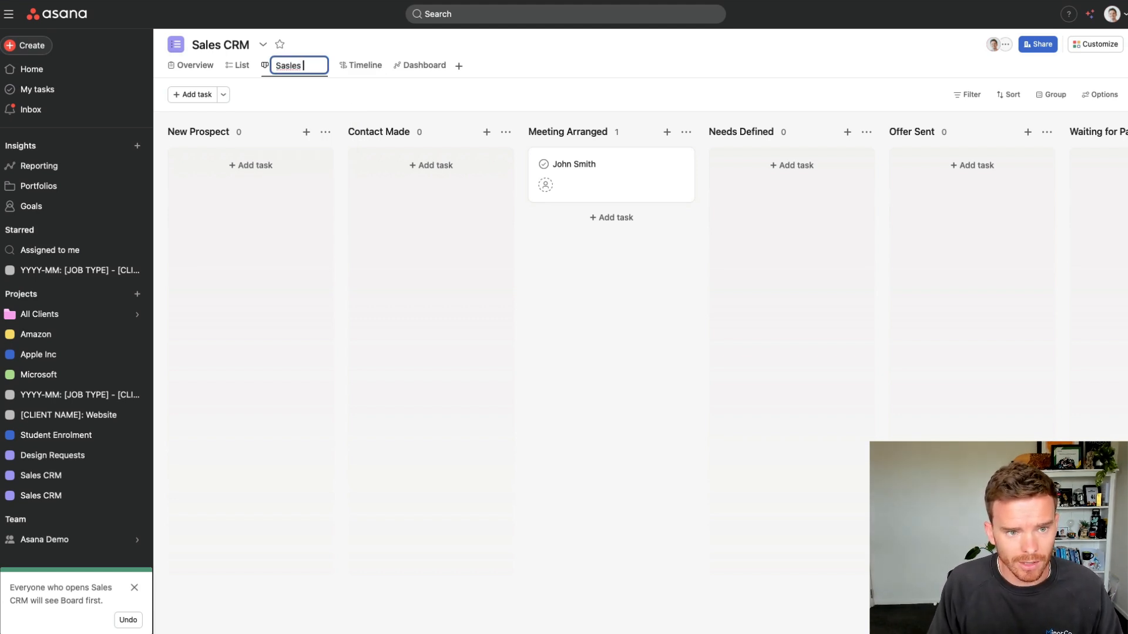
{"action": "key", "text": "BackSpace"}
{"action": "key", "text": "BackSpace"}
{"action": "key", "text": "BackSpace"}
{"action": "key", "text": "BackSpace"}
{"action": "type", "text": "es Pipeline"}
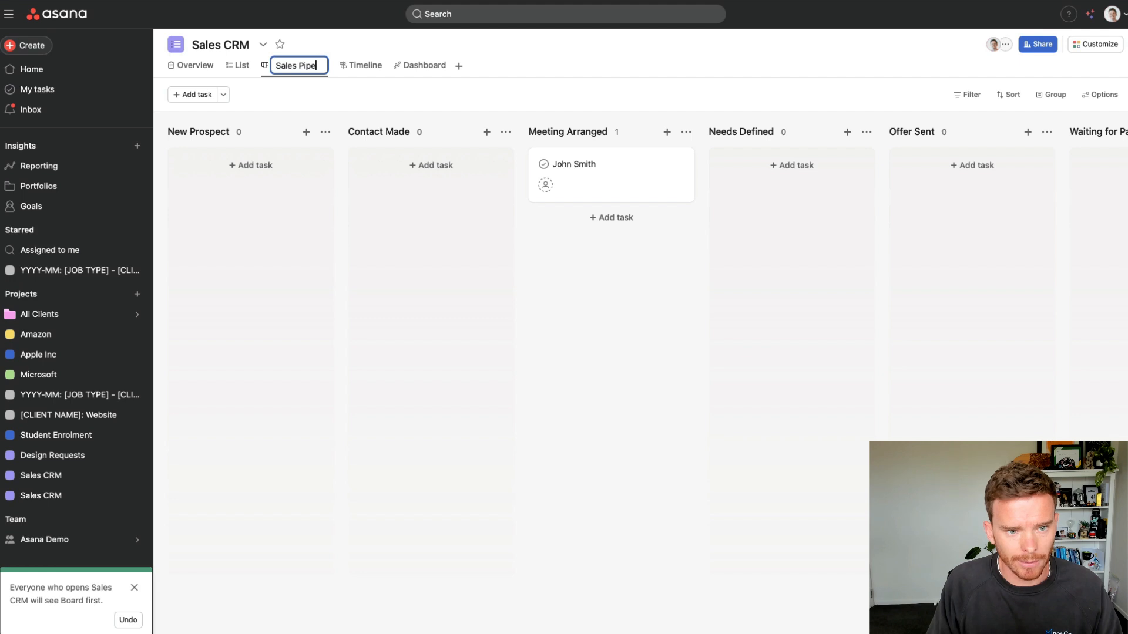
{"action": "key", "text": "Return"}
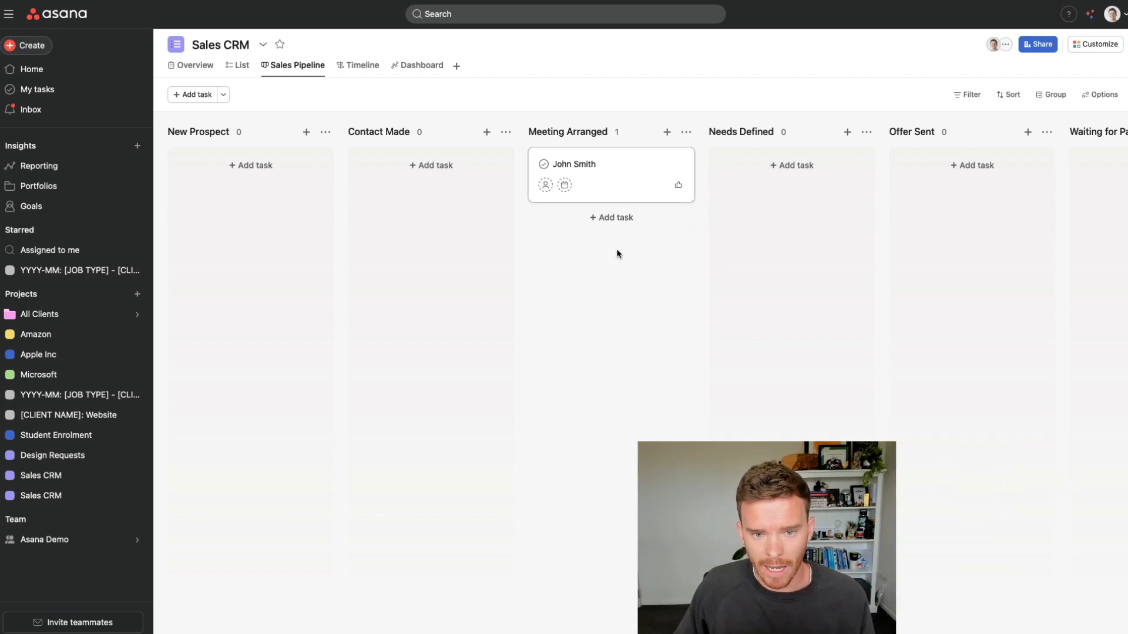
Move the deal card into Contact Made and close its details pane.
{"action": "left_click", "coordinate": [617, 186]}
{"action": "left_click_drag", "start_coordinate": [618, 187], "coordinate": [431, 211]}
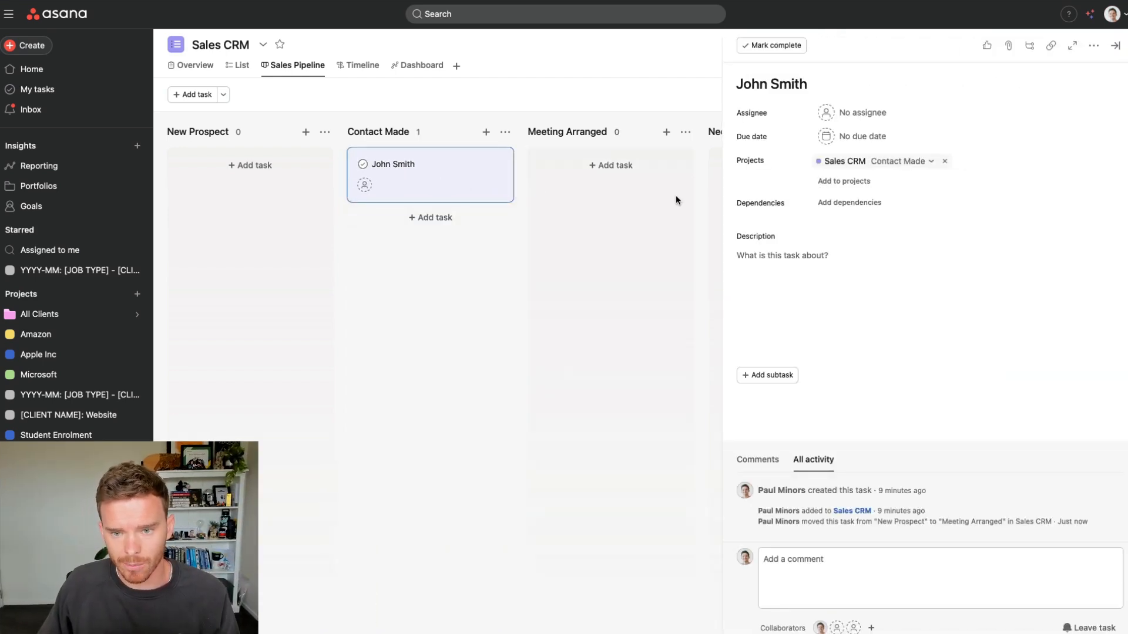
{"action": "left_click", "coordinate": [797, 268]}
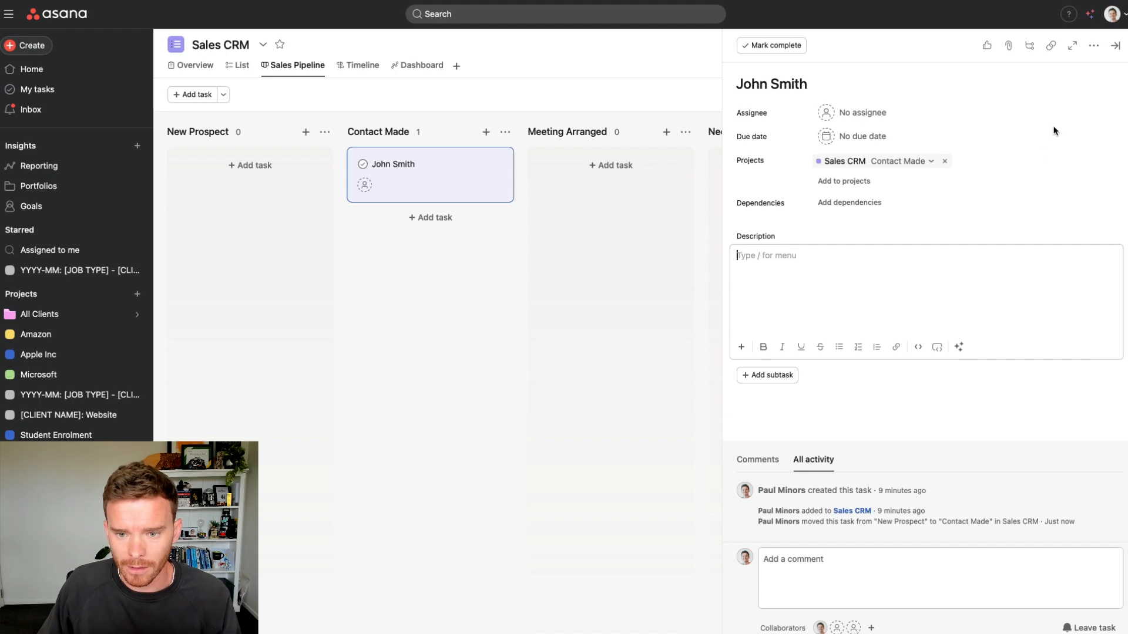
{"action": "left_click", "coordinate": [1114, 46]}
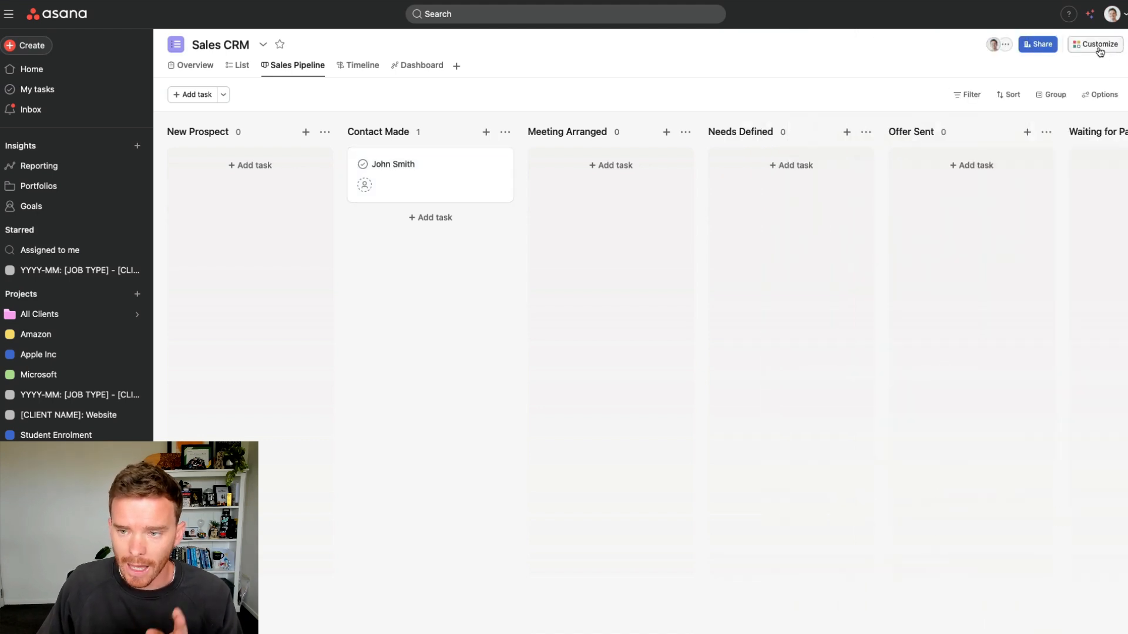
Start a new custom field from Customize > Fields and show the field type list.
{"action": "left_click", "coordinate": [1099, 49]}
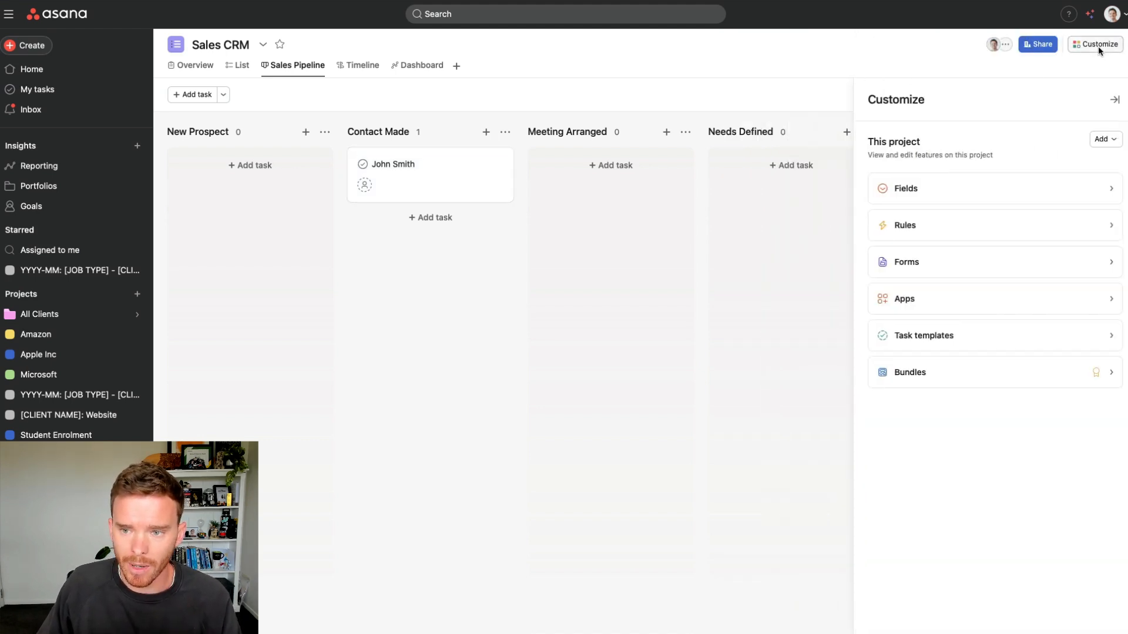
{"action": "left_click", "coordinate": [991, 202]}
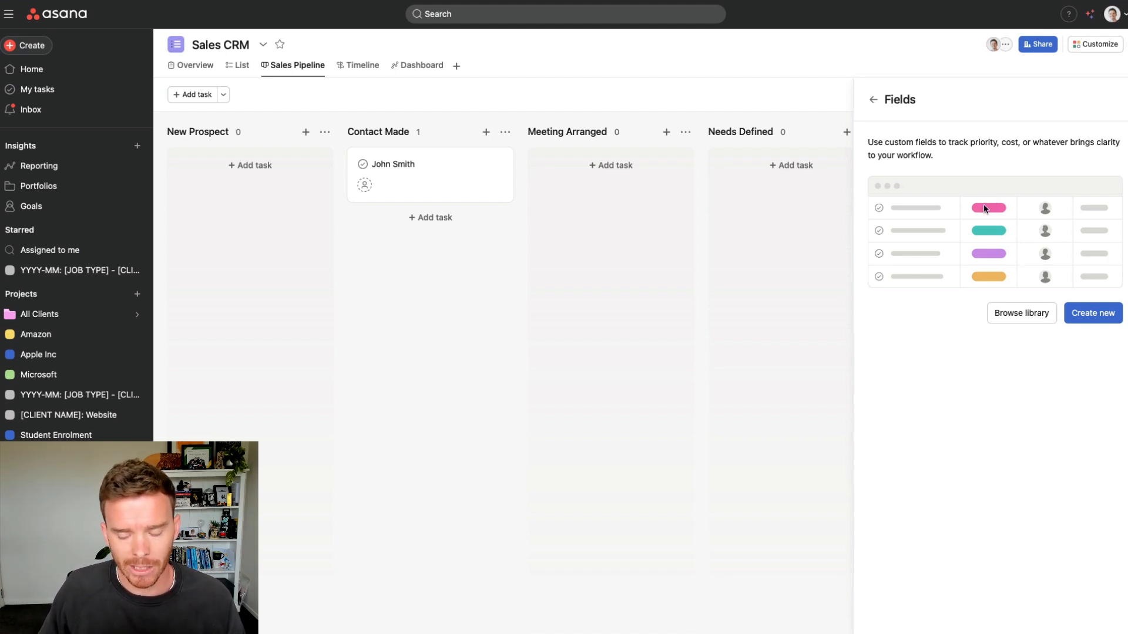
{"action": "left_click", "coordinate": [1087, 315]}
{"action": "left_click", "coordinate": [645, 262]}
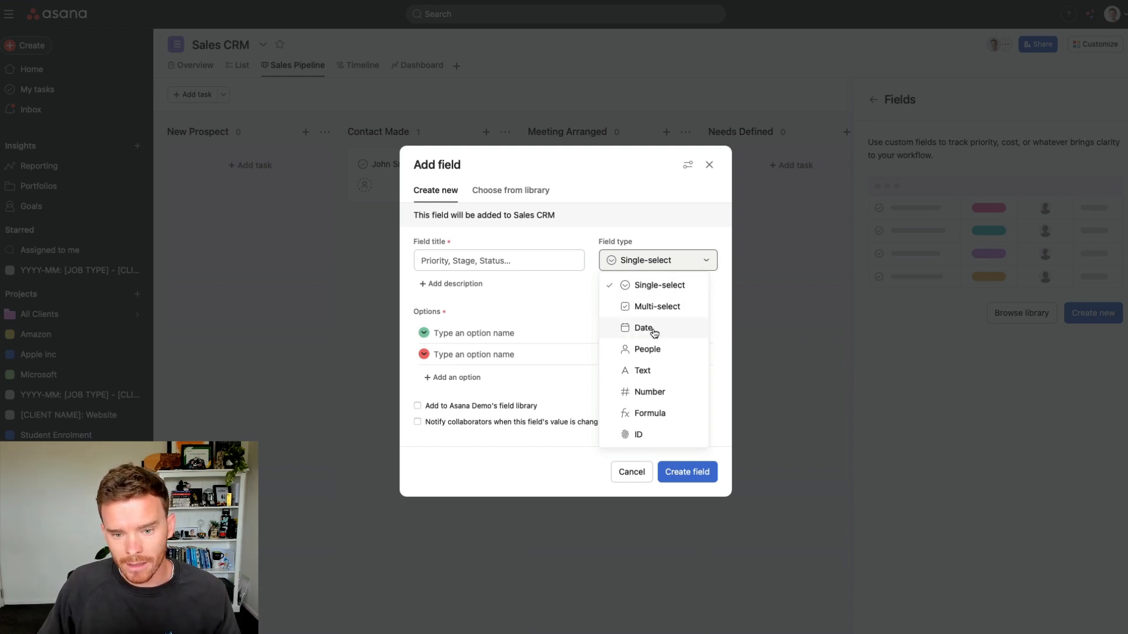
Create a text custom field titled 'Email'.
{"action": "left_click", "coordinate": [654, 372]}
{"action": "left_click", "coordinate": [500, 317]}
{"action": "type", "text": "E"}
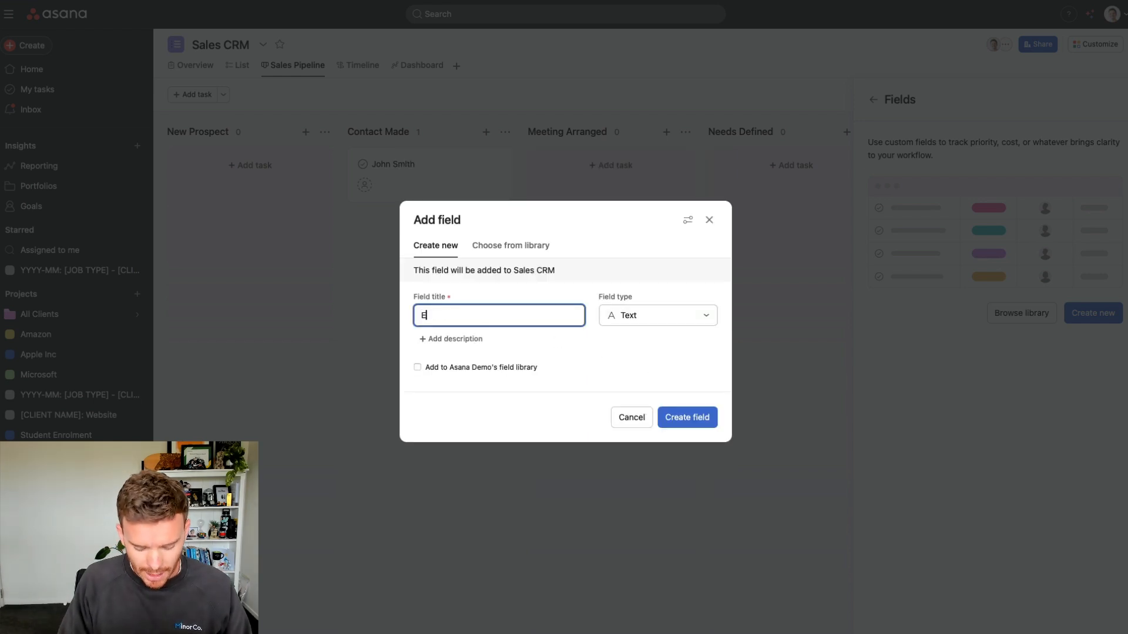
{"action": "type", "text": "amil"}
{"action": "key", "text": "BackSpace"}
{"action": "key", "text": "BackSpace"}
{"action": "type", "text": "mail"}
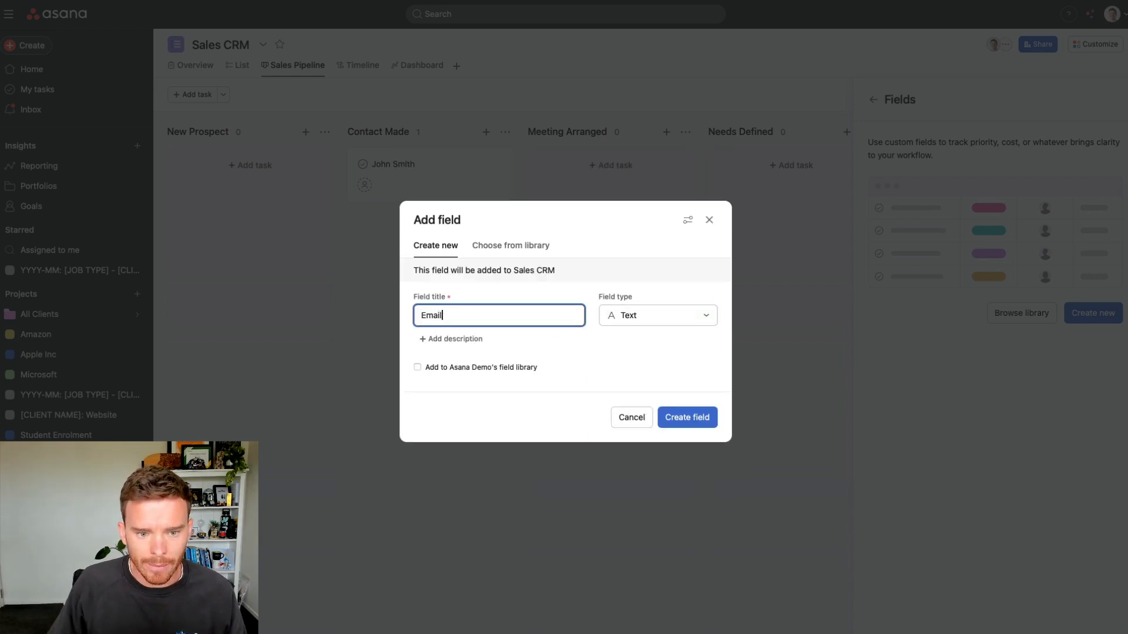
{"action": "left_click", "coordinate": [673, 412]}
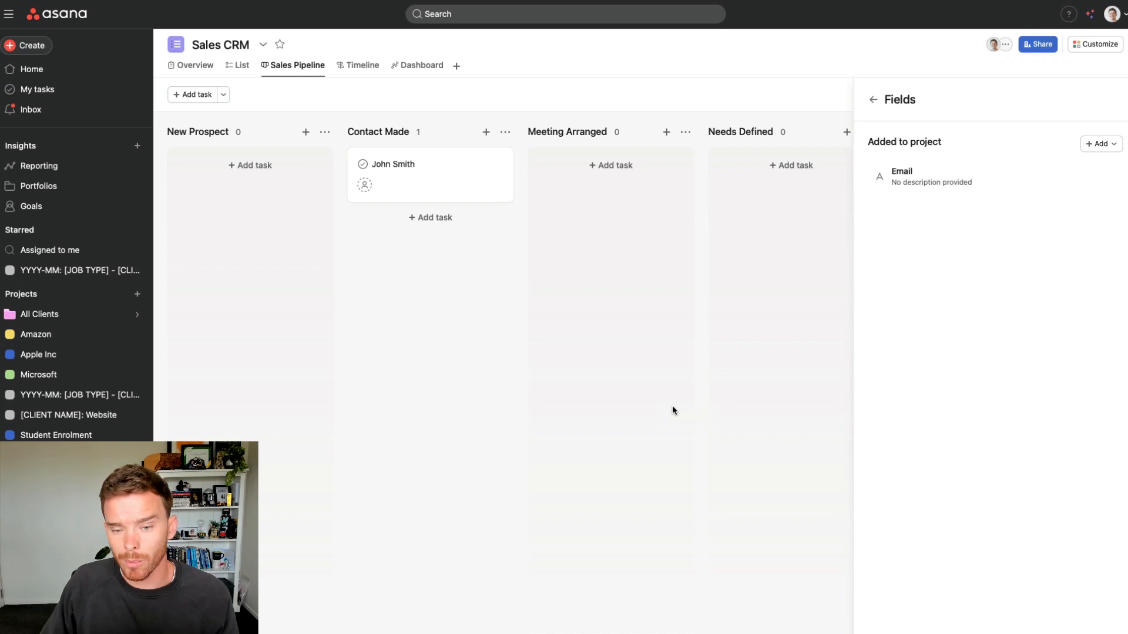
{"action": "left_click", "coordinate": [1096, 145]}
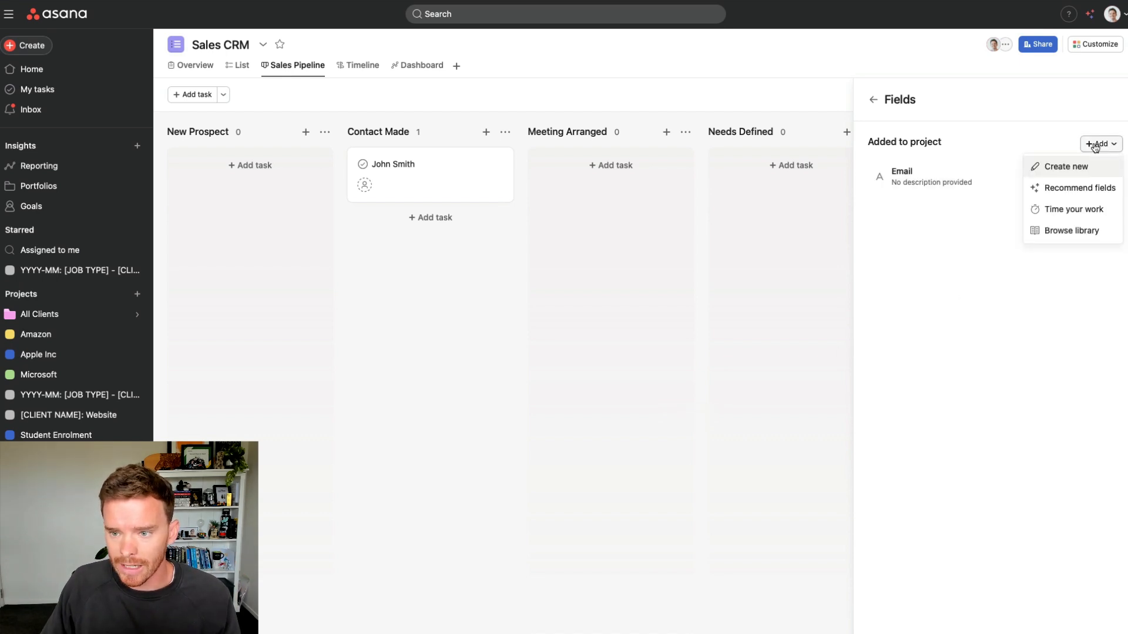
{"action": "left_click", "coordinate": [1080, 168]}
Create a text custom field titled 'Phone'.
{"action": "left_click", "coordinate": [617, 261]}
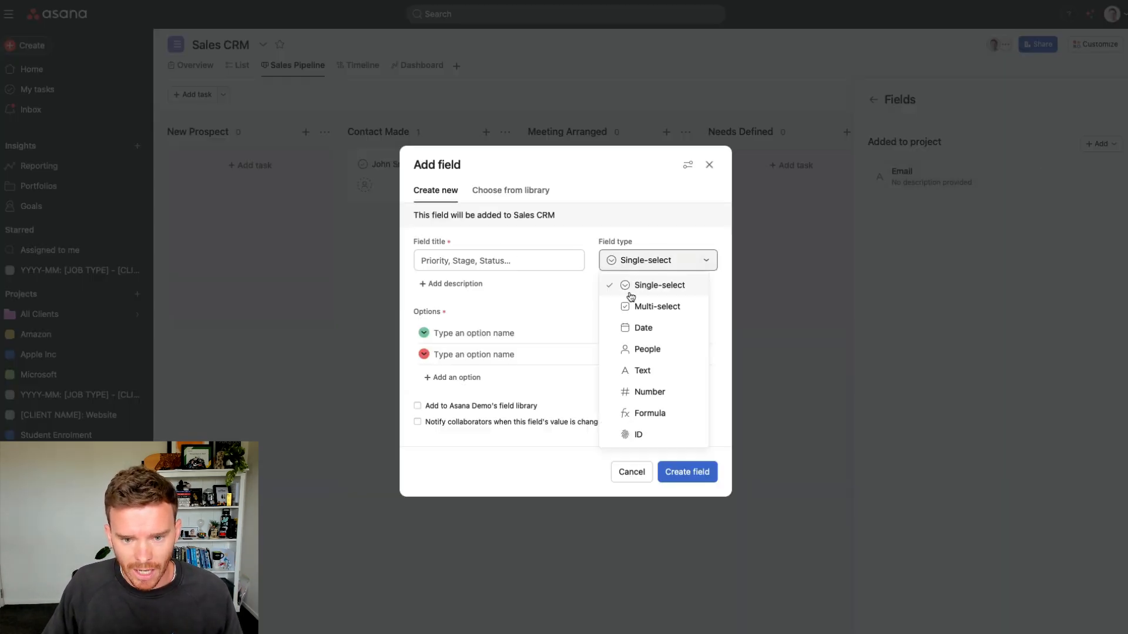
{"action": "left_click", "coordinate": [628, 371]}
{"action": "left_click", "coordinate": [480, 315]}
{"action": "type", "text": "Phone"}
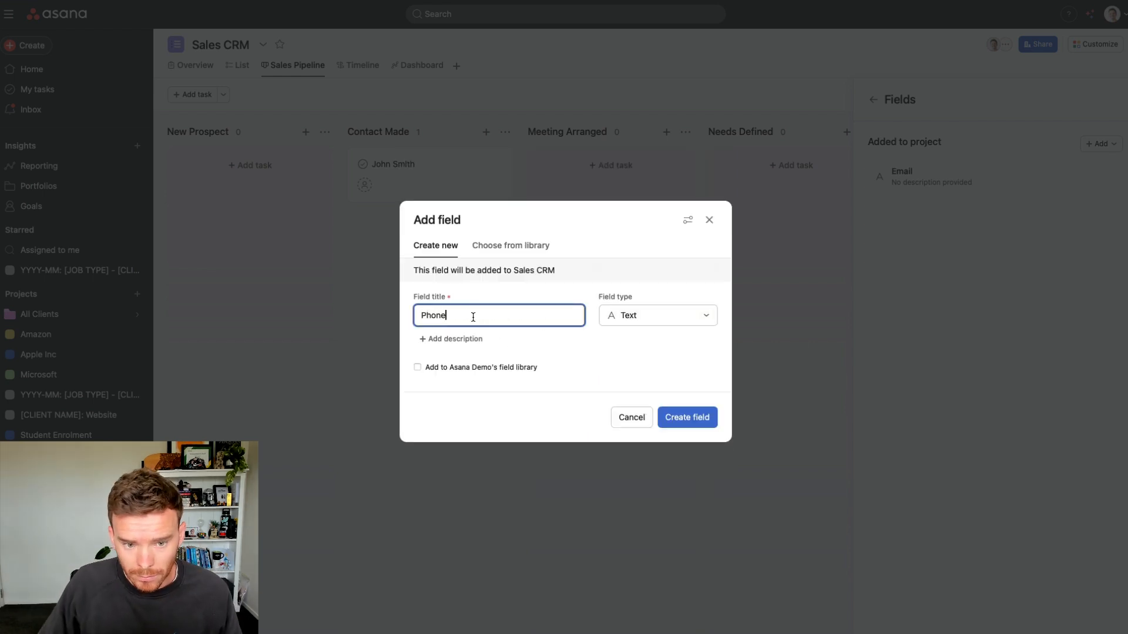
{"action": "left_click", "coordinate": [685, 421]}
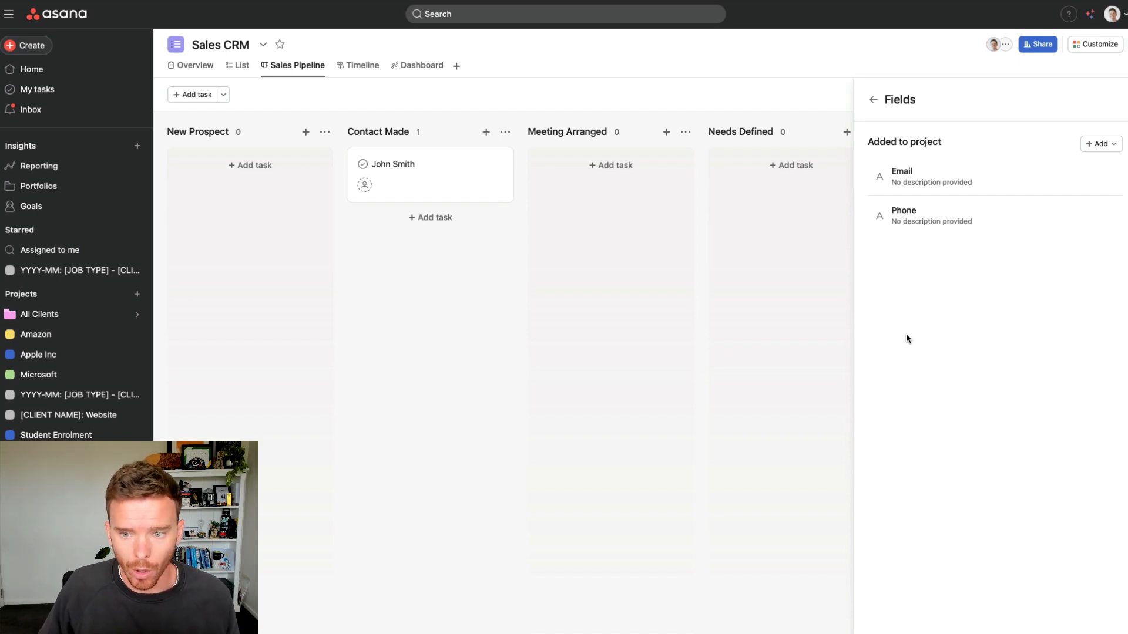
Create a number field titled 'Value' formatted as US dollars.
{"action": "left_click", "coordinate": [1084, 149]}
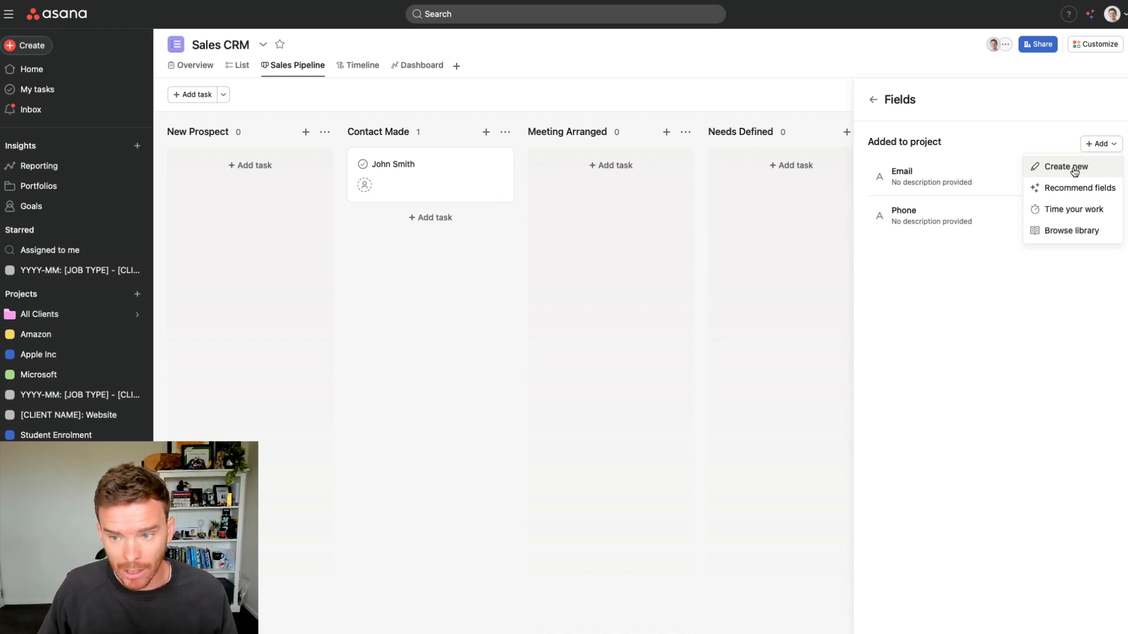
{"action": "left_click", "coordinate": [1075, 170]}
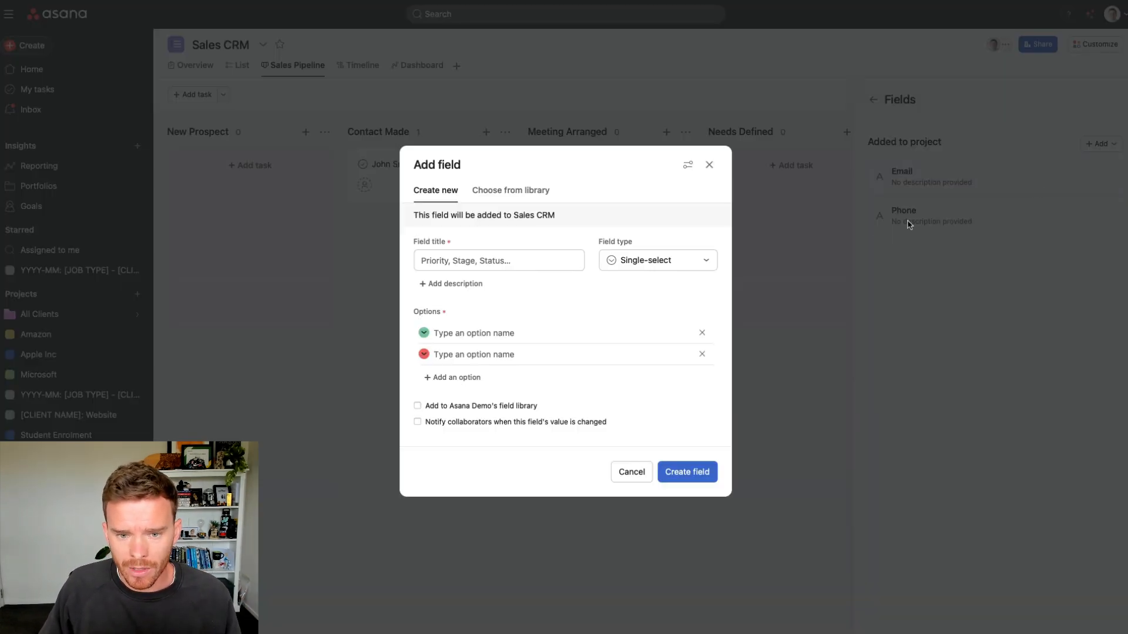
{"action": "left_click", "coordinate": [675, 269]}
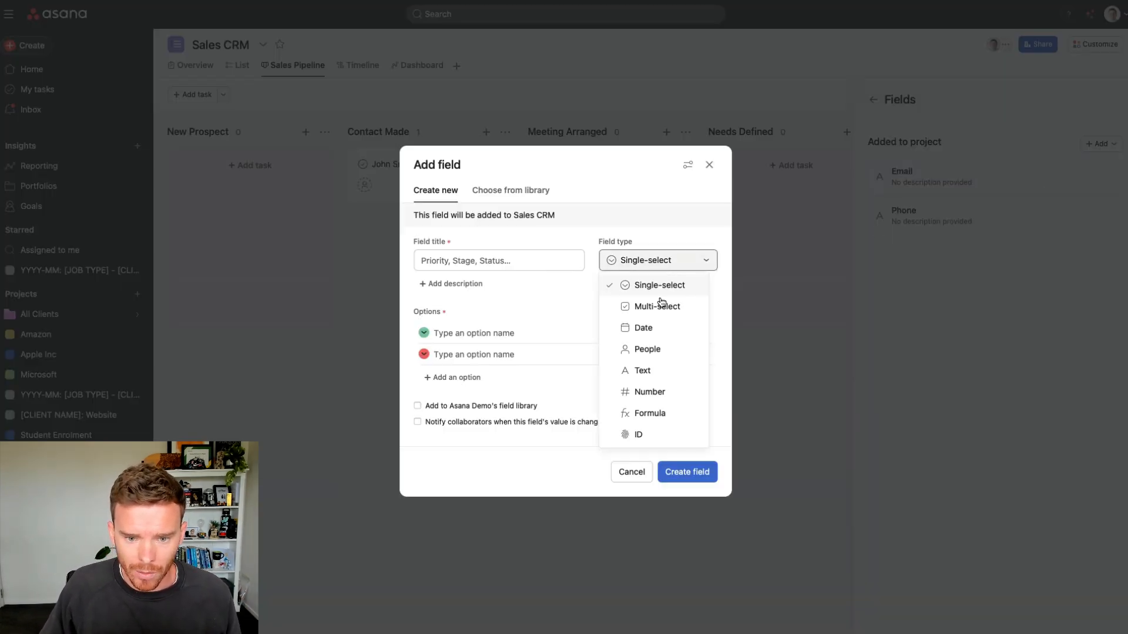
{"action": "left_click", "coordinate": [645, 391]}
{"action": "left_click", "coordinate": [462, 365]}
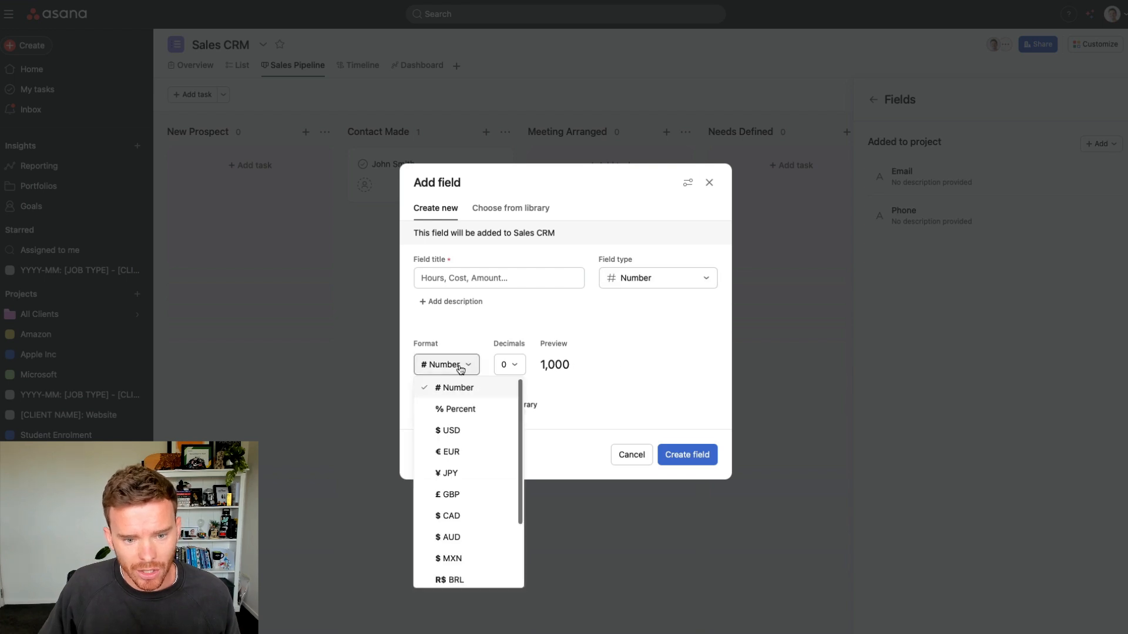
{"action": "left_click", "coordinate": [463, 434]}
{"action": "left_click", "coordinate": [468, 280]}
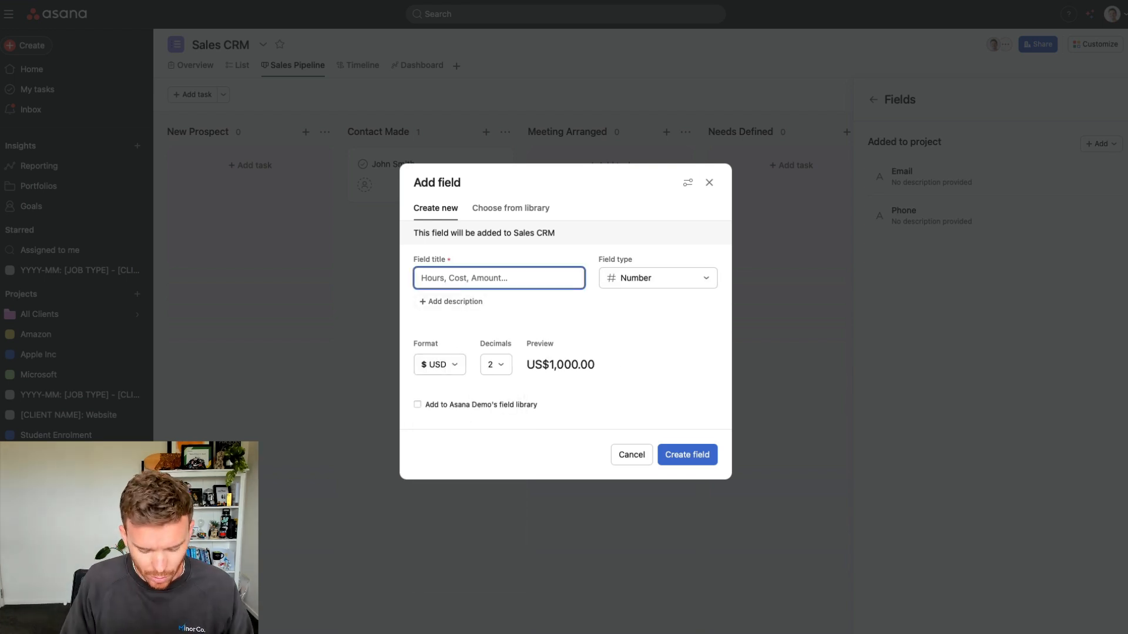
{"action": "type", "text": "Value"}
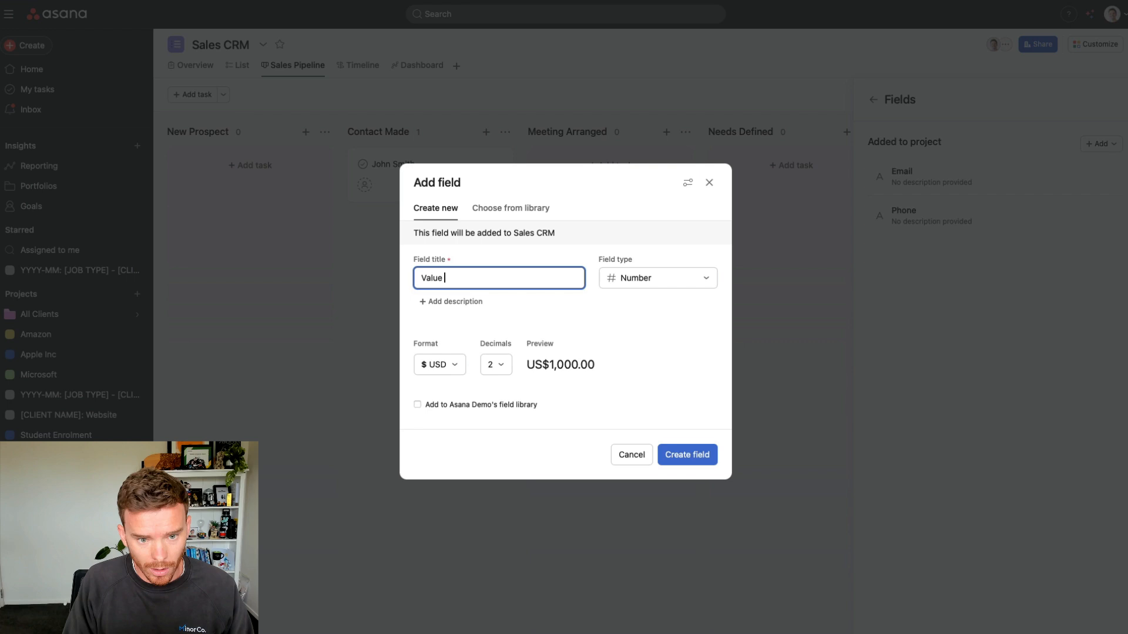
{"action": "left_click", "coordinate": [675, 456]}
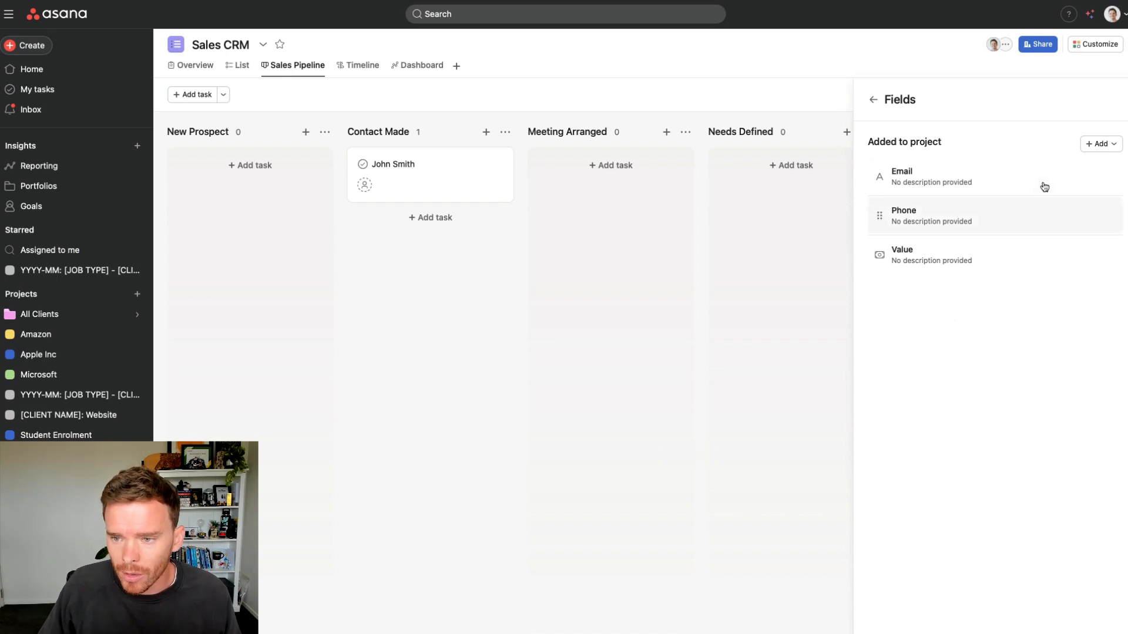
Create a multi-select 'Service' field with options Asana, Pipedrive and Zapier.
{"action": "left_click", "coordinate": [1100, 143]}
{"action": "left_click", "coordinate": [1090, 168]}
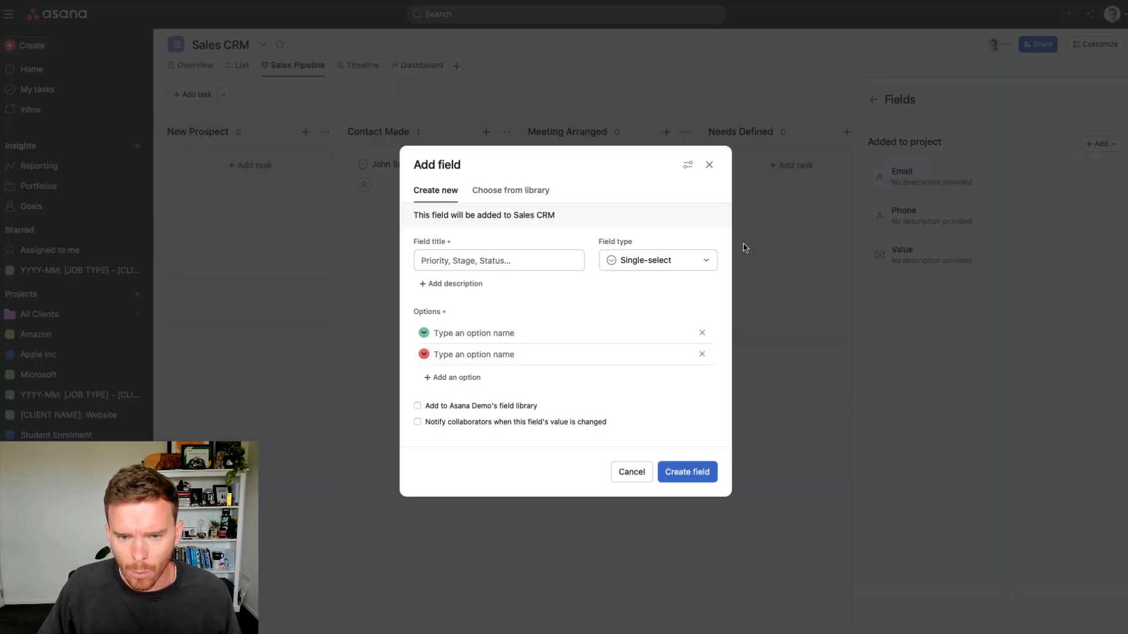
{"action": "left_click", "coordinate": [685, 258]}
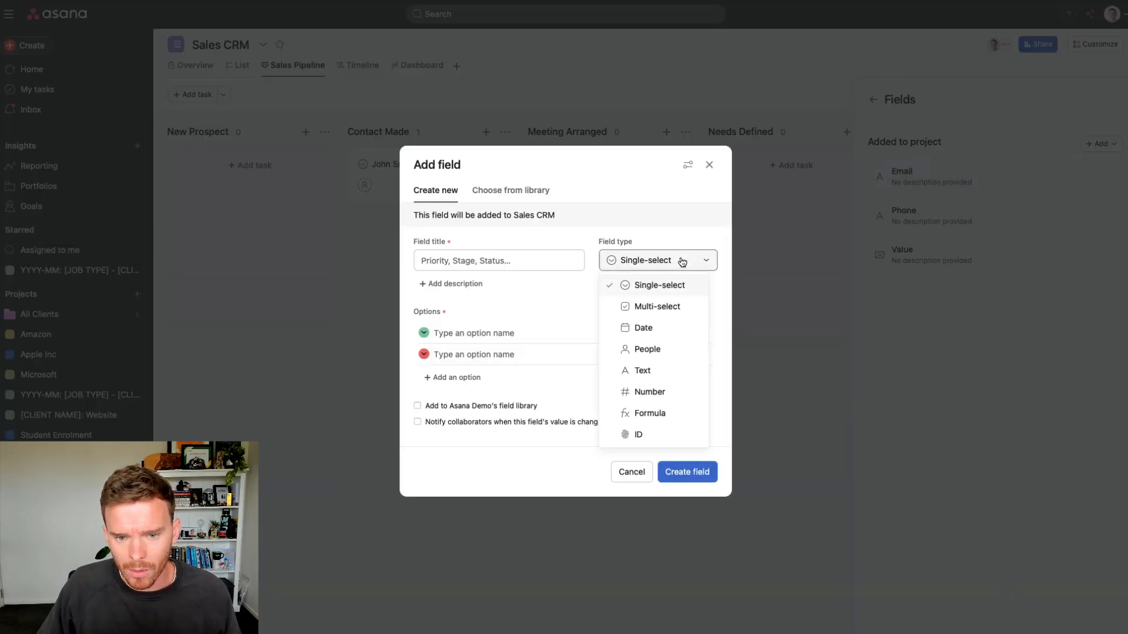
{"action": "left_click", "coordinate": [663, 307]}
{"action": "left_click", "coordinate": [524, 266]}
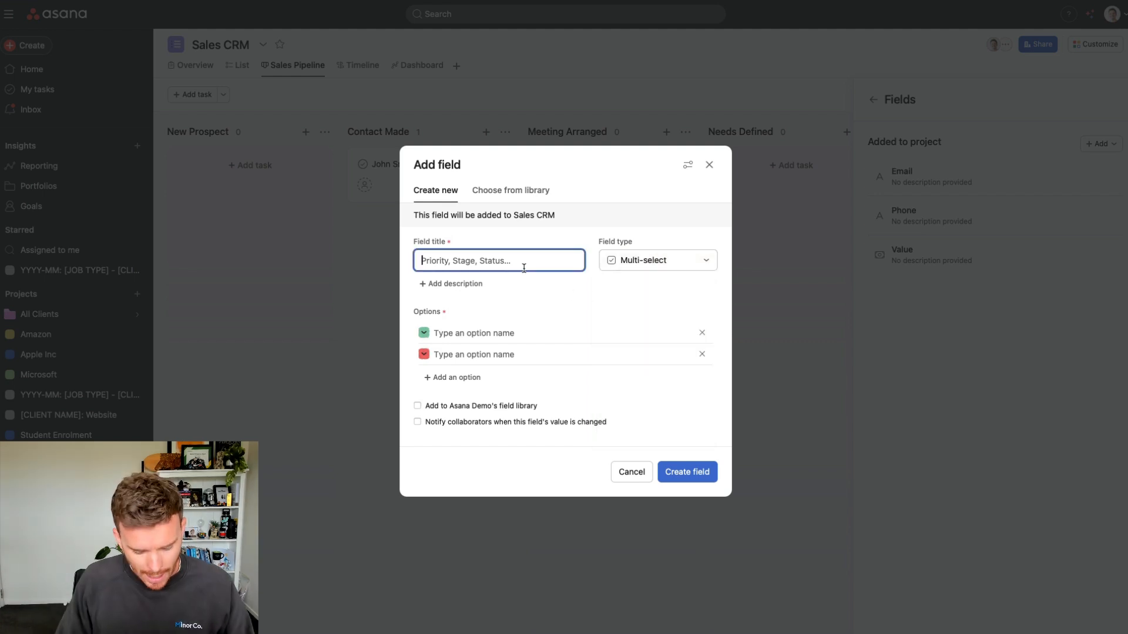
{"action": "type", "text": "Service"}
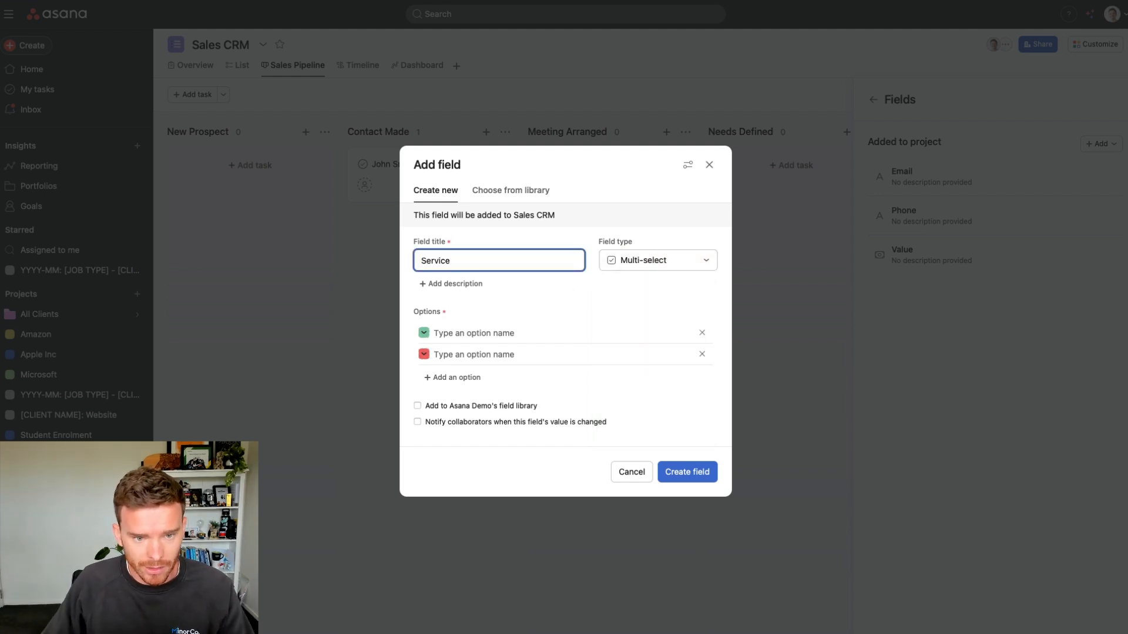
{"action": "left_click", "coordinate": [499, 336]}
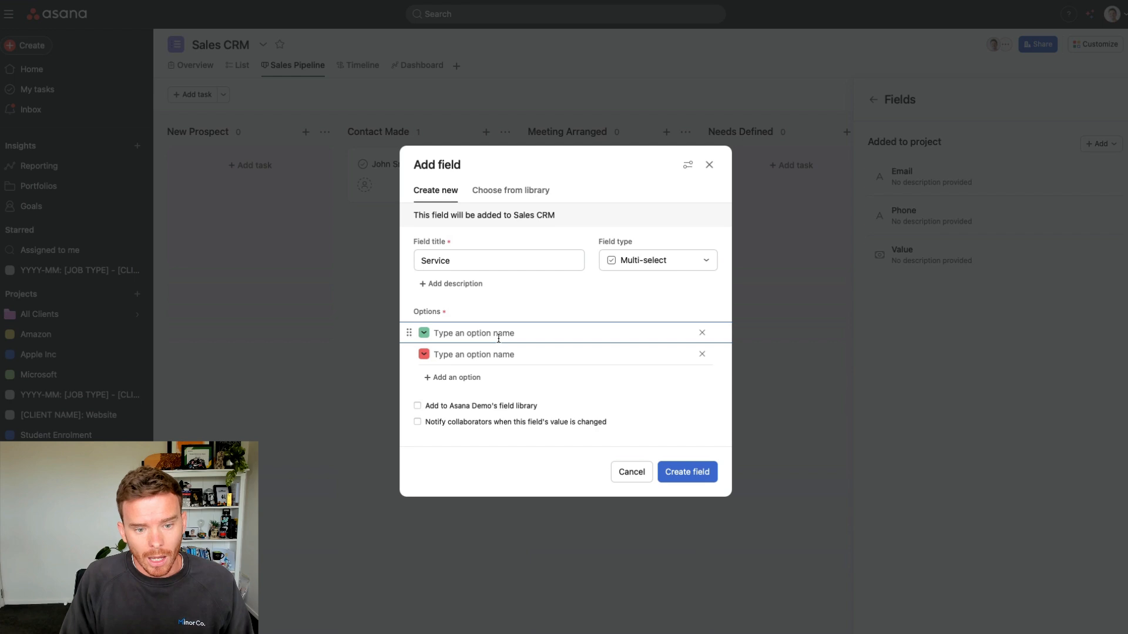
{"action": "type", "text": "AS"}
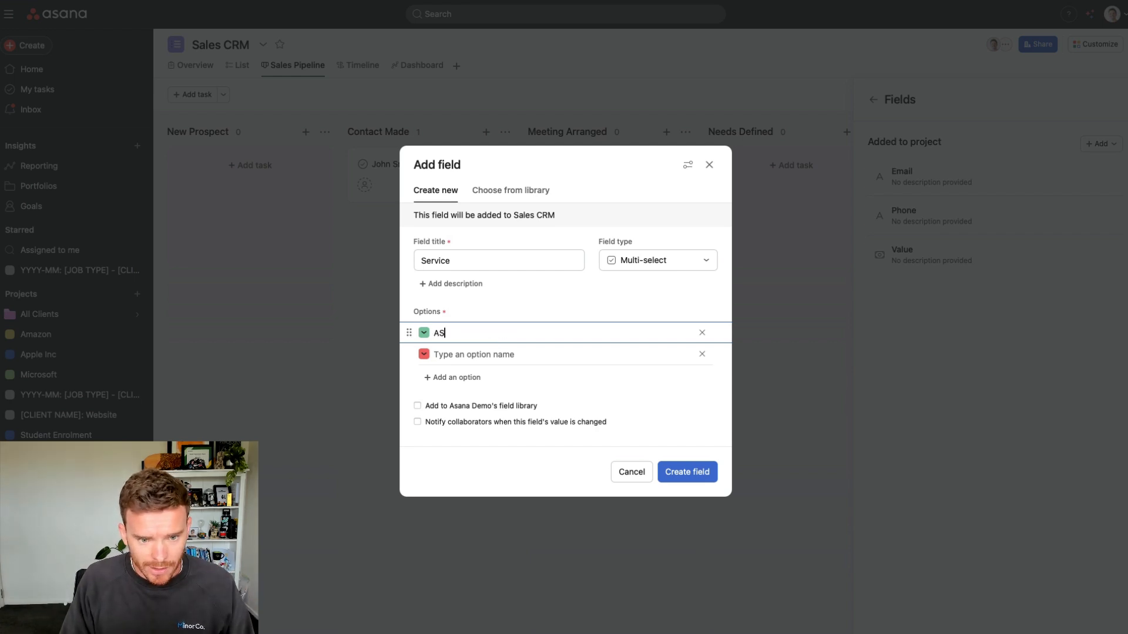
{"action": "type", "text": "ana"}
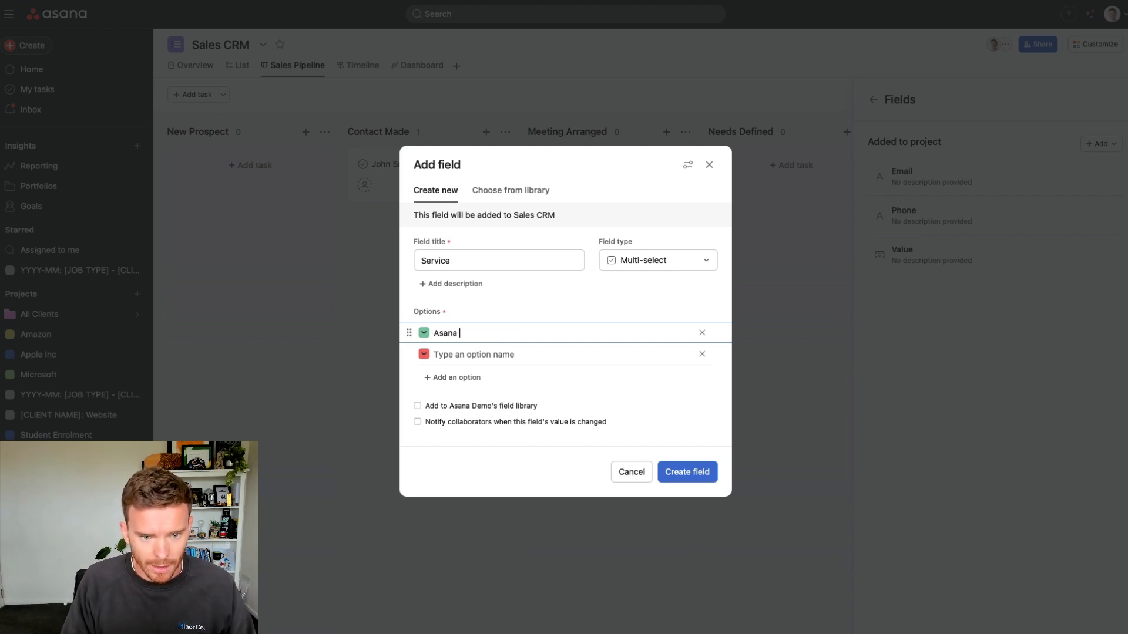
{"action": "left_click", "coordinate": [496, 355]}
{"action": "type", "text": "Pipedrive"}
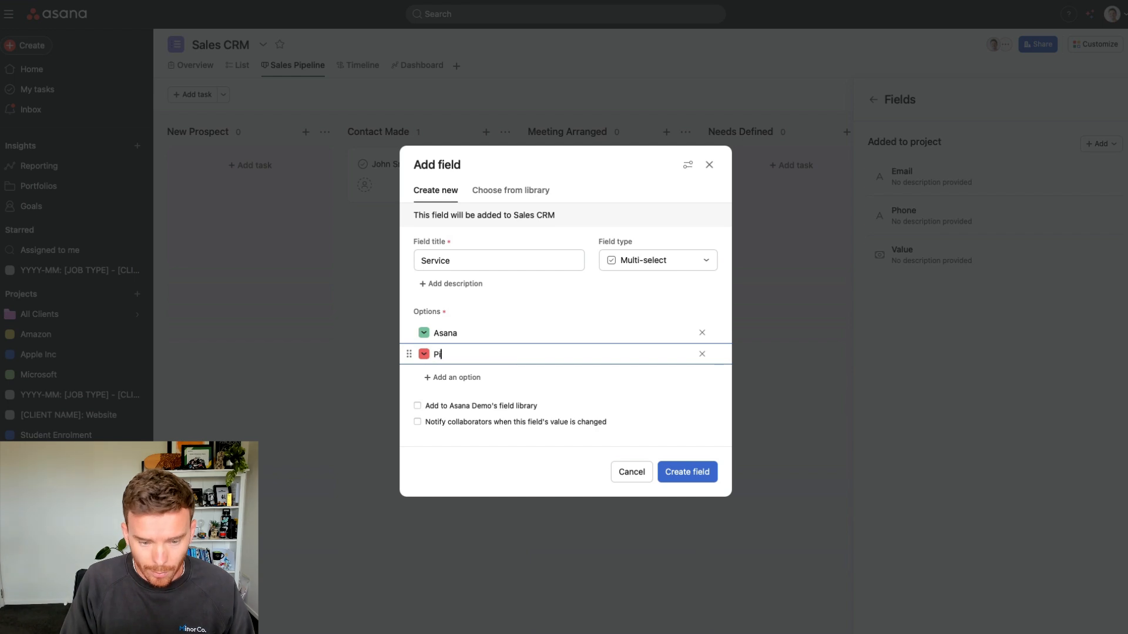
{"action": "key", "text": "Return"}
{"action": "type", "text": "Zapier"}
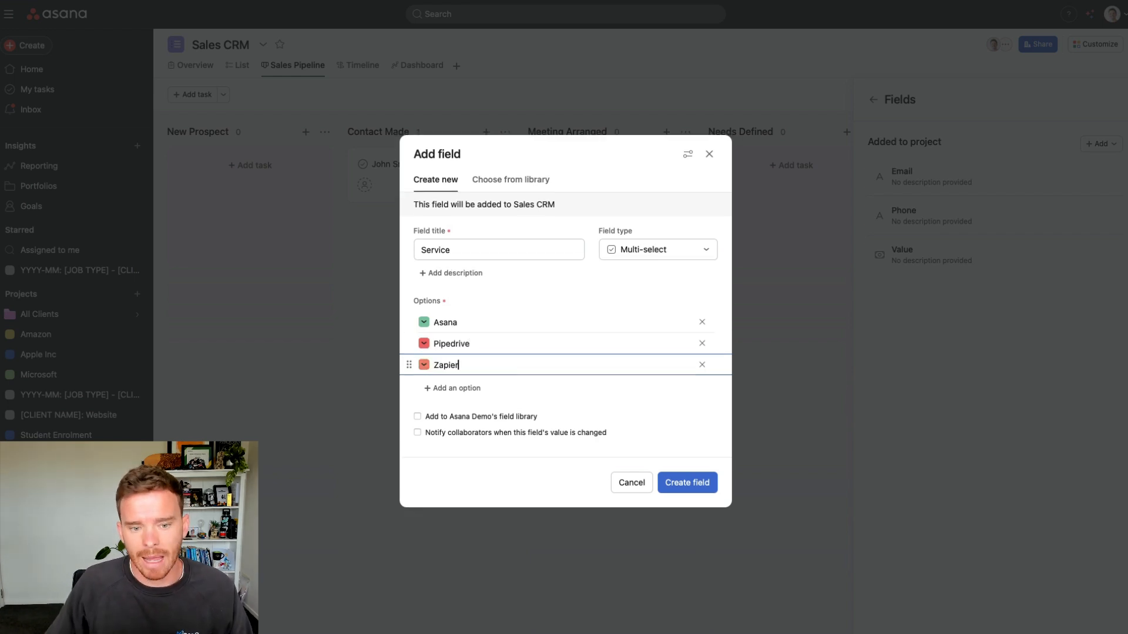
{"action": "left_click", "coordinate": [685, 485]}
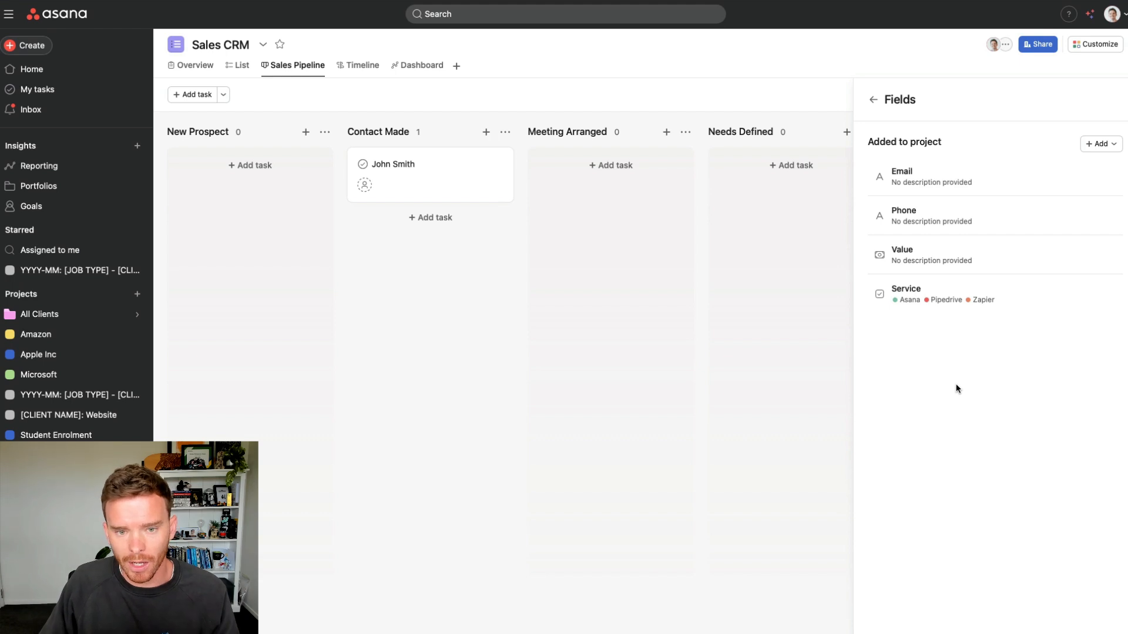
Create a date custom field titled 'Expected Close Date'.
{"action": "left_click", "coordinate": [1090, 145]}
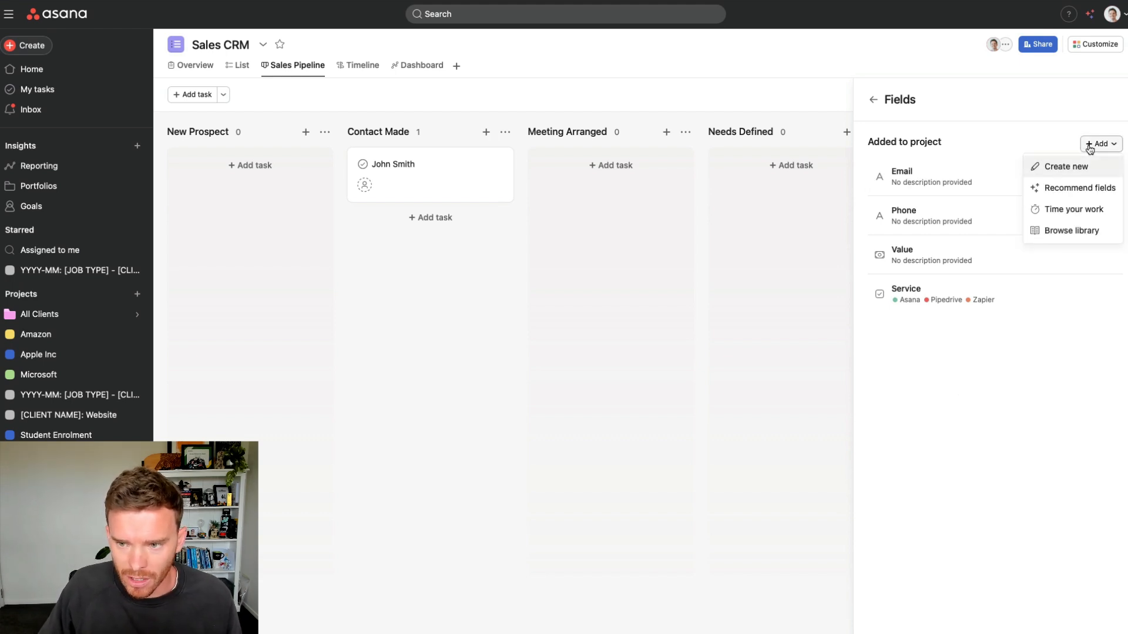
{"action": "left_click", "coordinate": [1064, 167]}
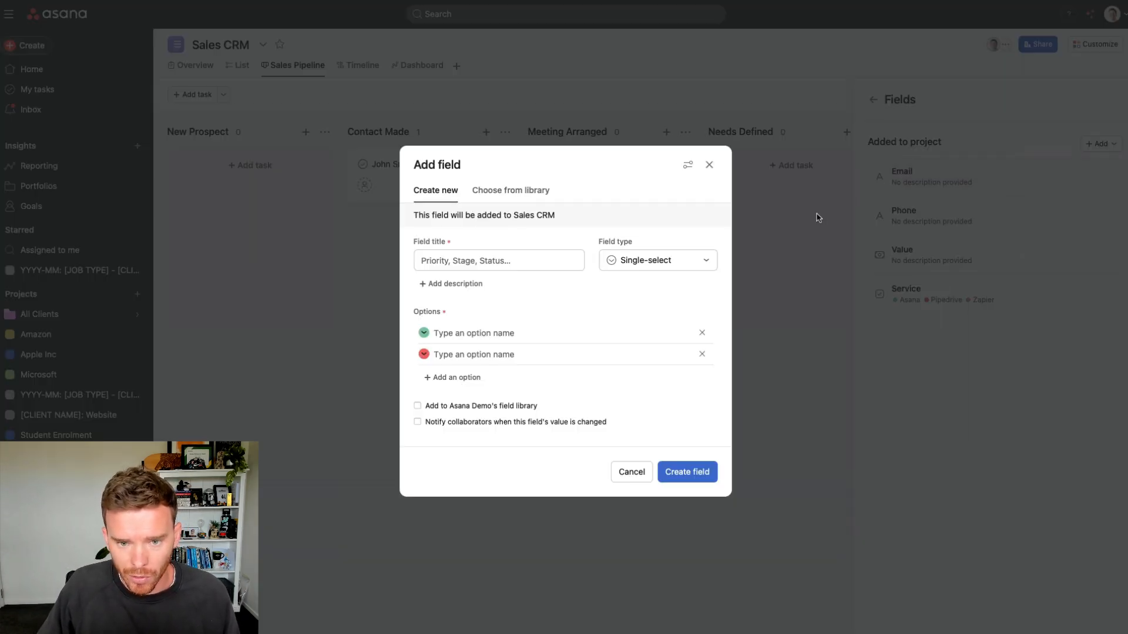
{"action": "left_click", "coordinate": [666, 261]}
{"action": "left_click", "coordinate": [648, 330]}
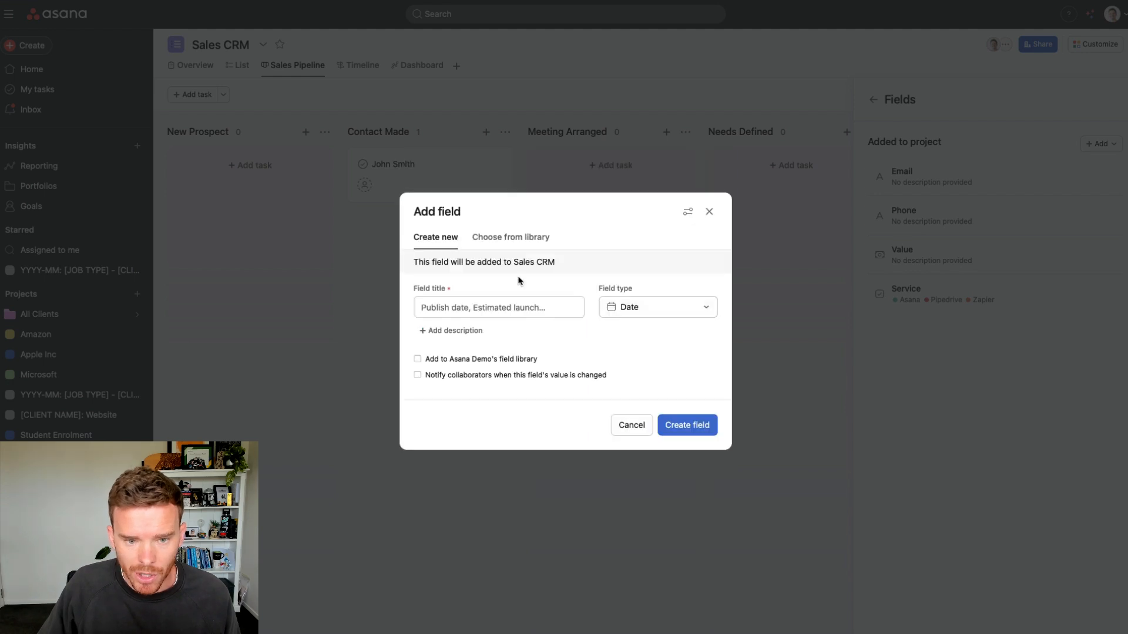
{"action": "left_click", "coordinate": [509, 306]}
{"action": "type", "text": "Expe"}
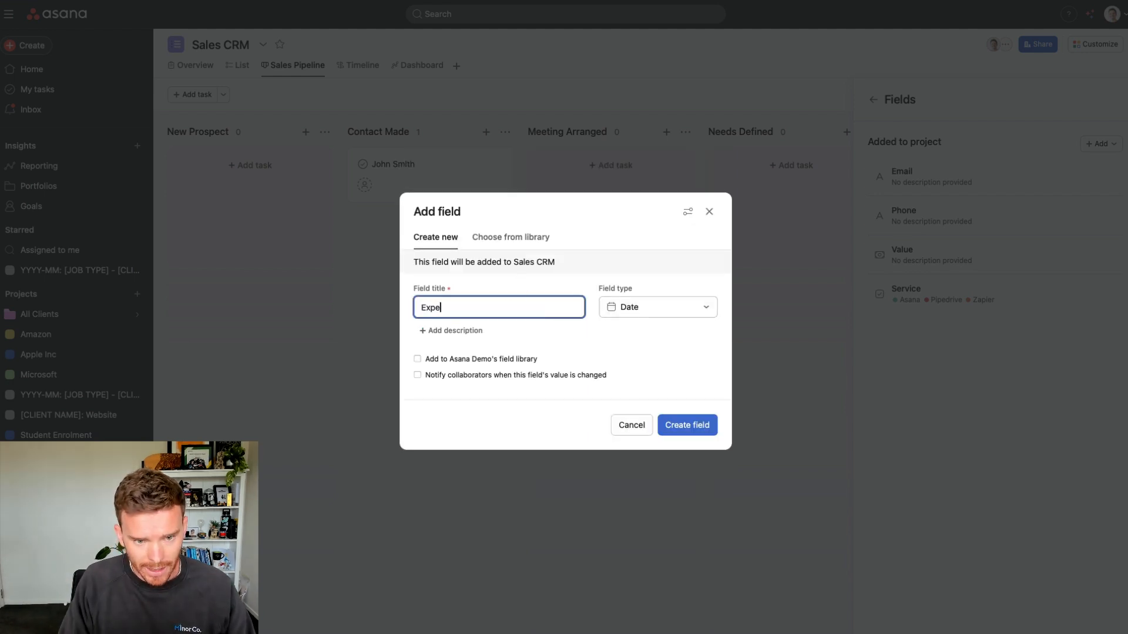
{"action": "type", "text": "cted Close D"}
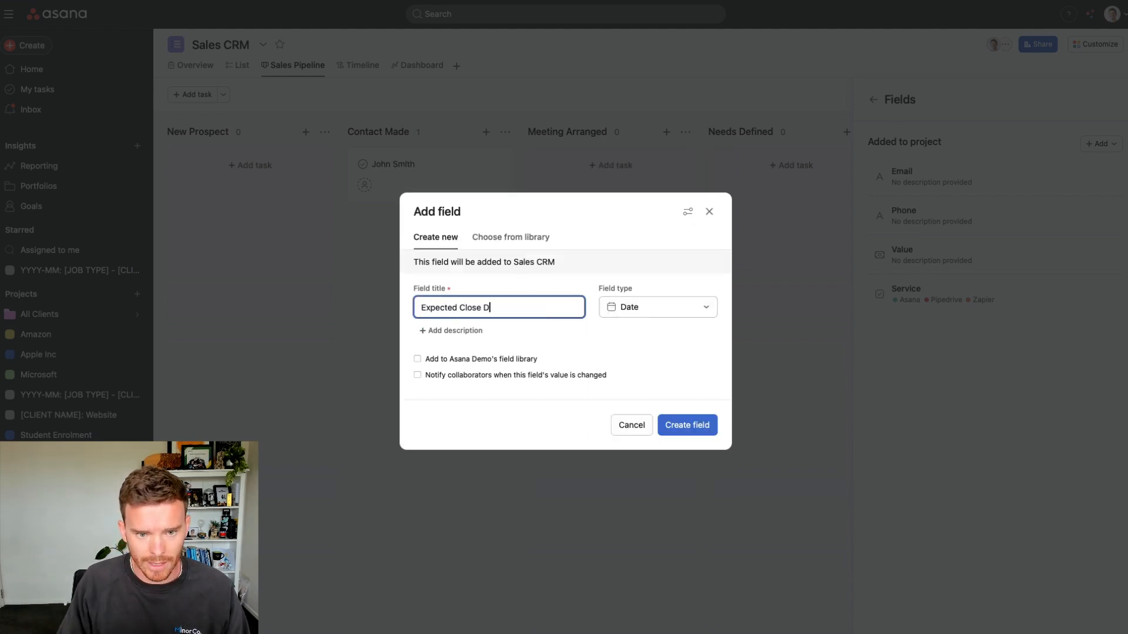
{"action": "type", "text": "ate"}
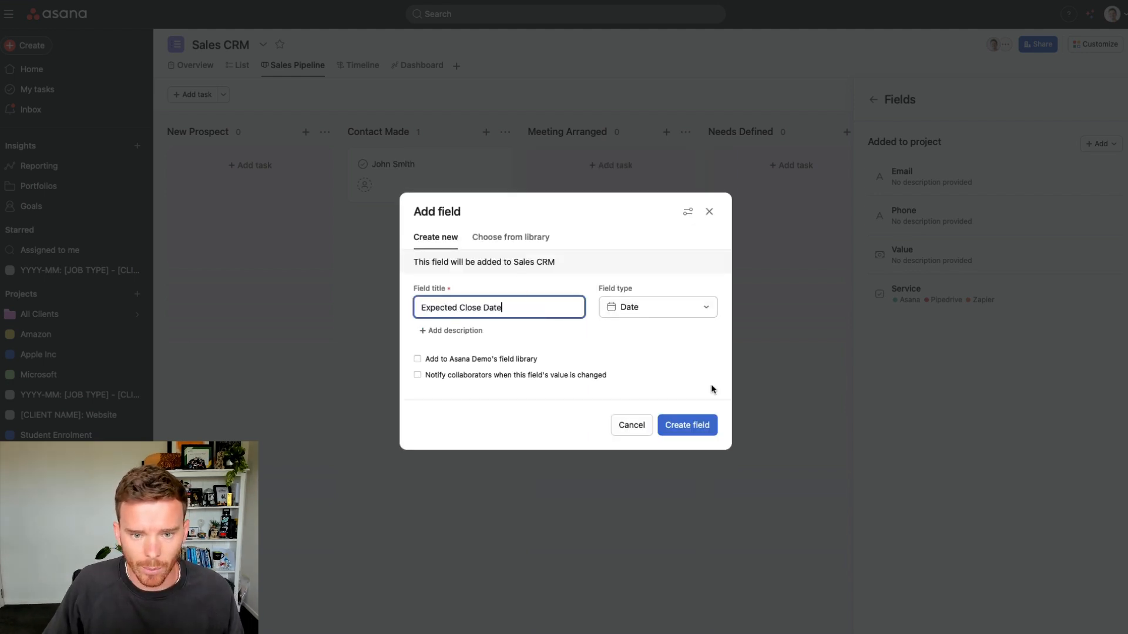
{"action": "left_click", "coordinate": [691, 427]}
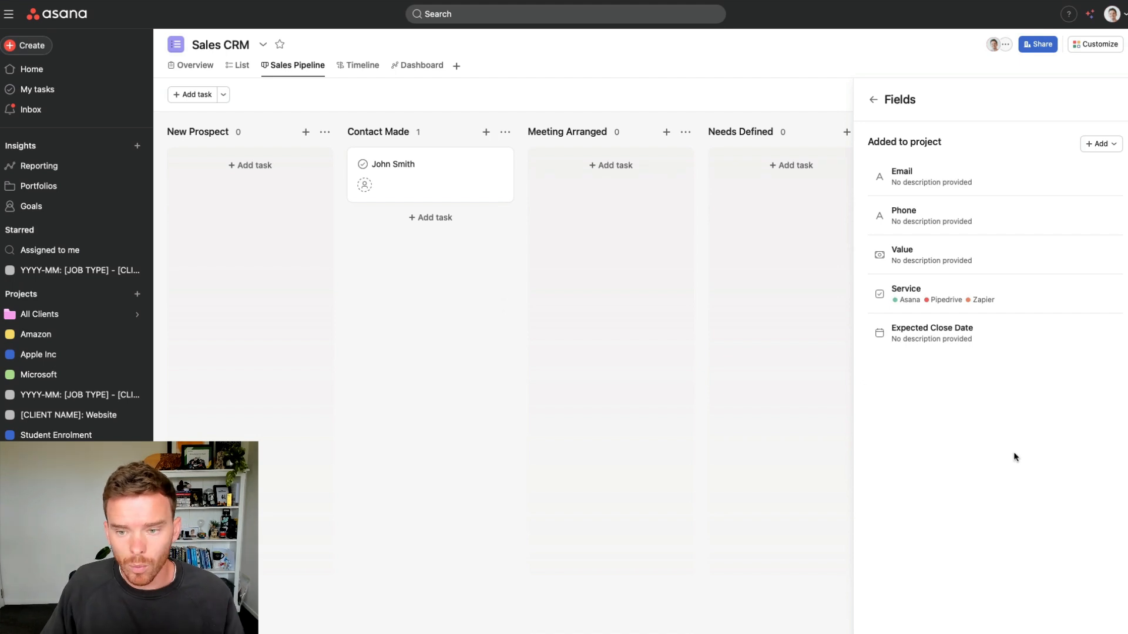
{"action": "left_click", "coordinate": [1099, 143]}
Start a new single-select custom field titled 'Source'.
{"action": "left_click", "coordinate": [1074, 170]}
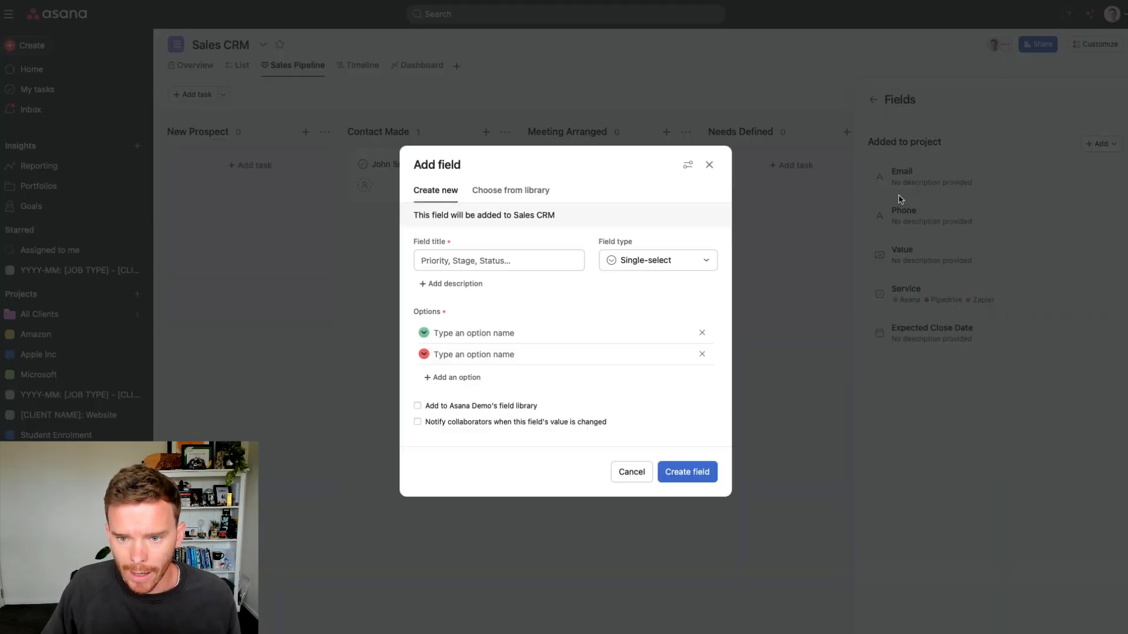
{"action": "left_click", "coordinate": [674, 262]}
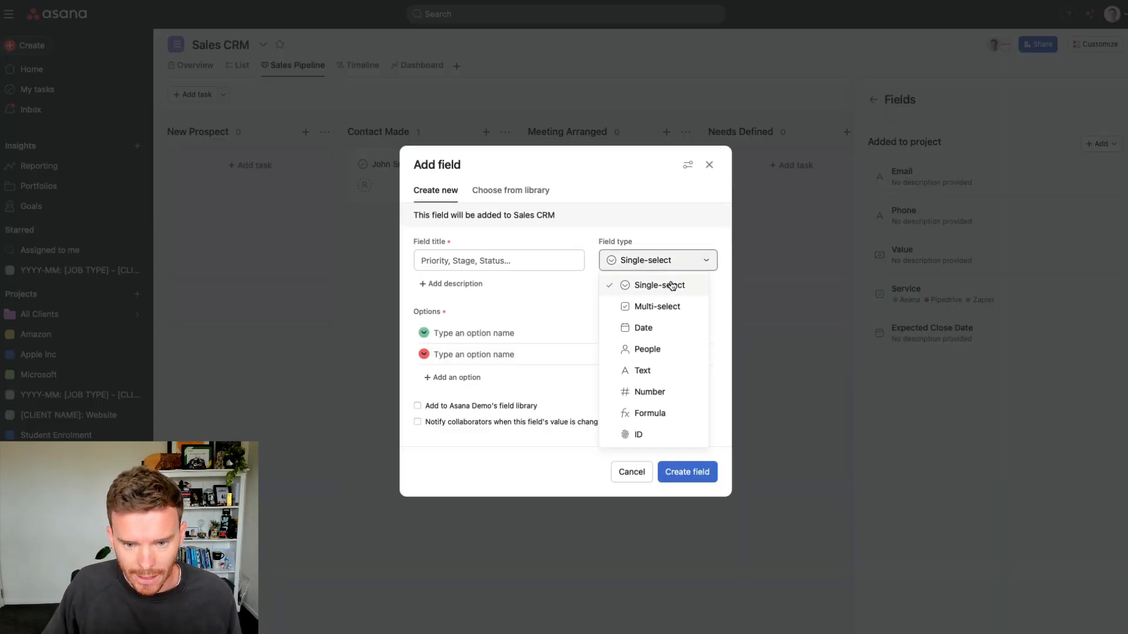
{"action": "left_click", "coordinate": [499, 263]}
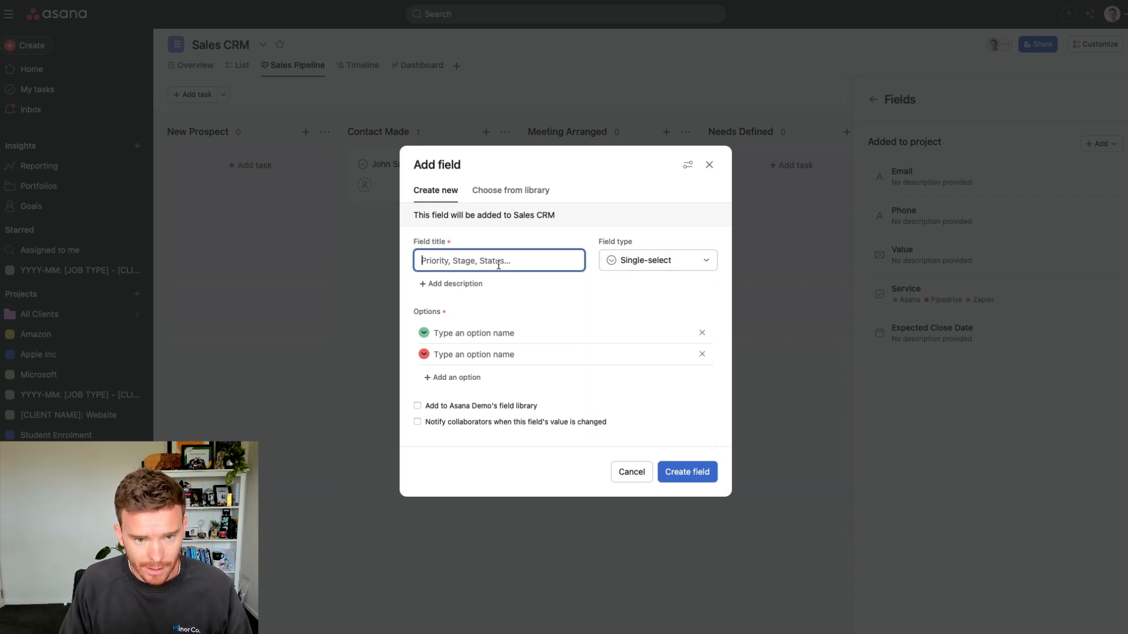
{"action": "type", "text": "Source"}
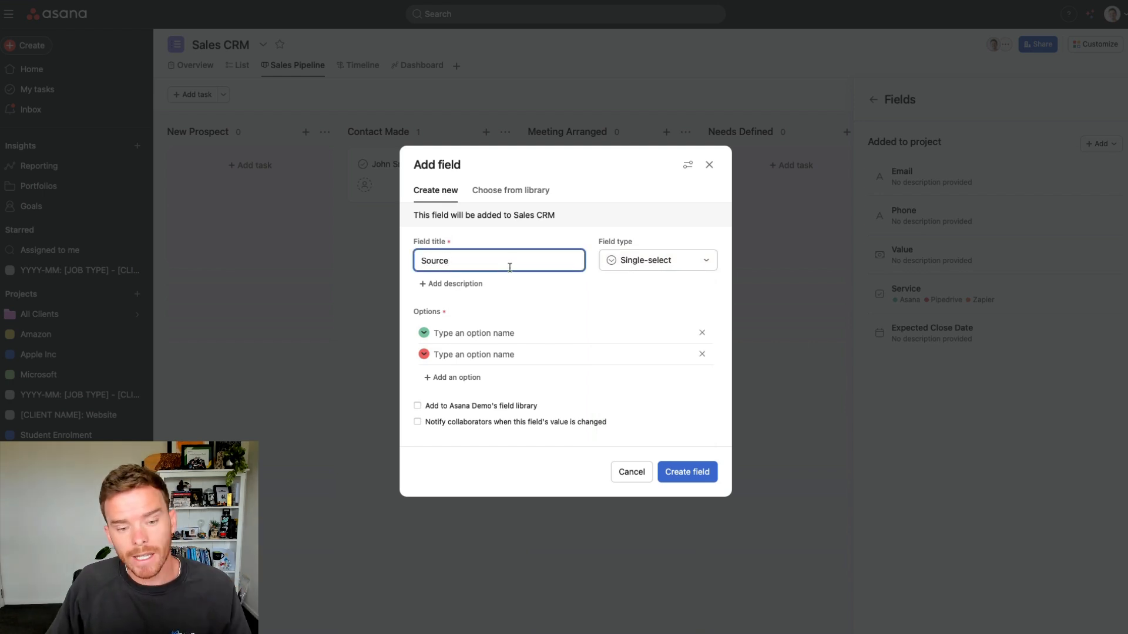
Give Source options YouTube, Google, Referral, Website, Organic and LinkedIn, then close the fields panel.
{"action": "left_click", "coordinate": [539, 331]}
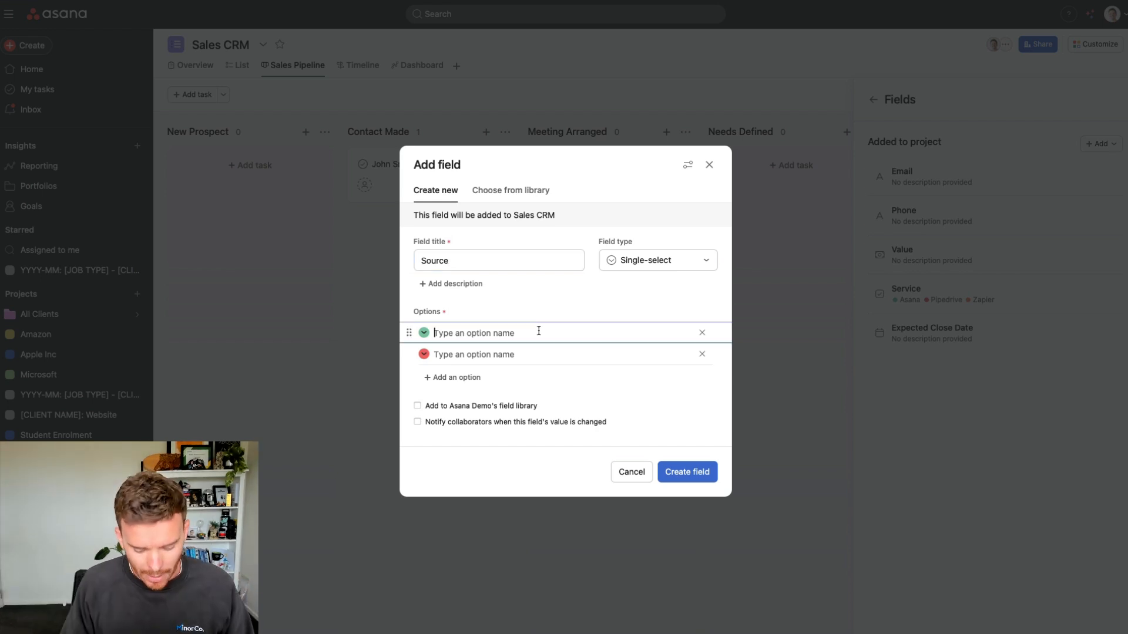
{"action": "type", "text": "YouTube"}
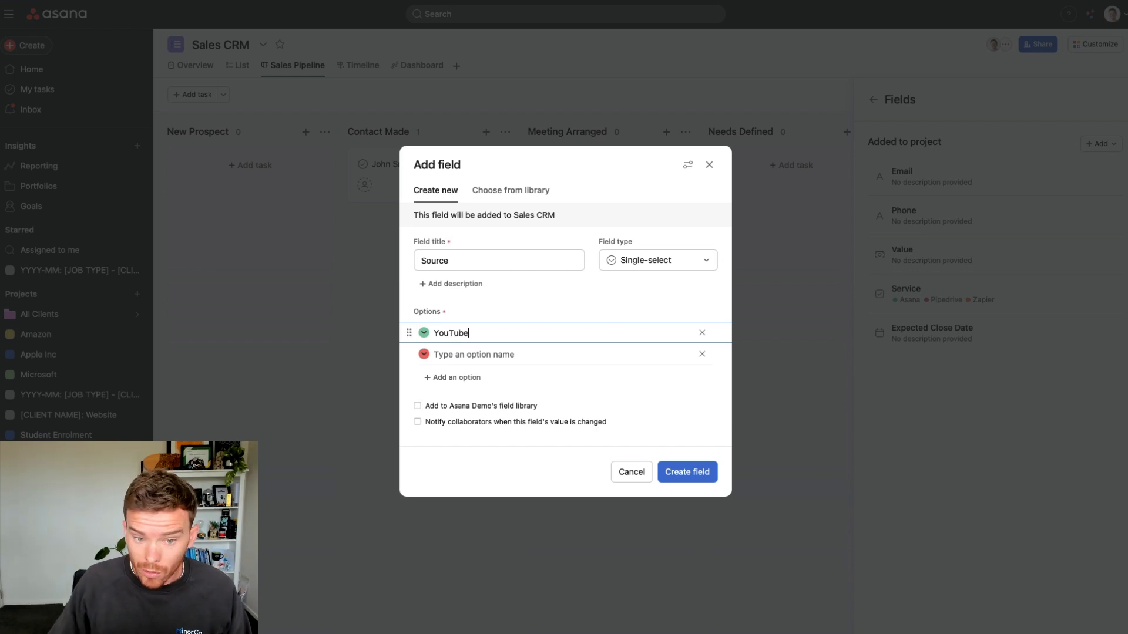
{"action": "left_click", "coordinate": [532, 353]}
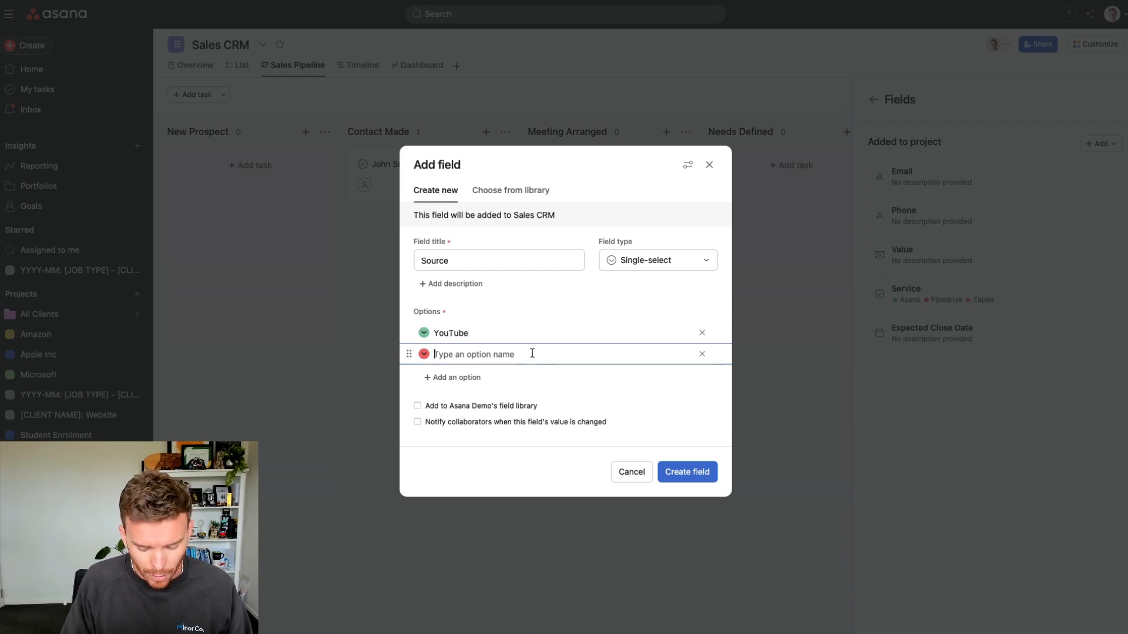
{"action": "type", "text": "Google"}
{"action": "key", "text": "Return"}
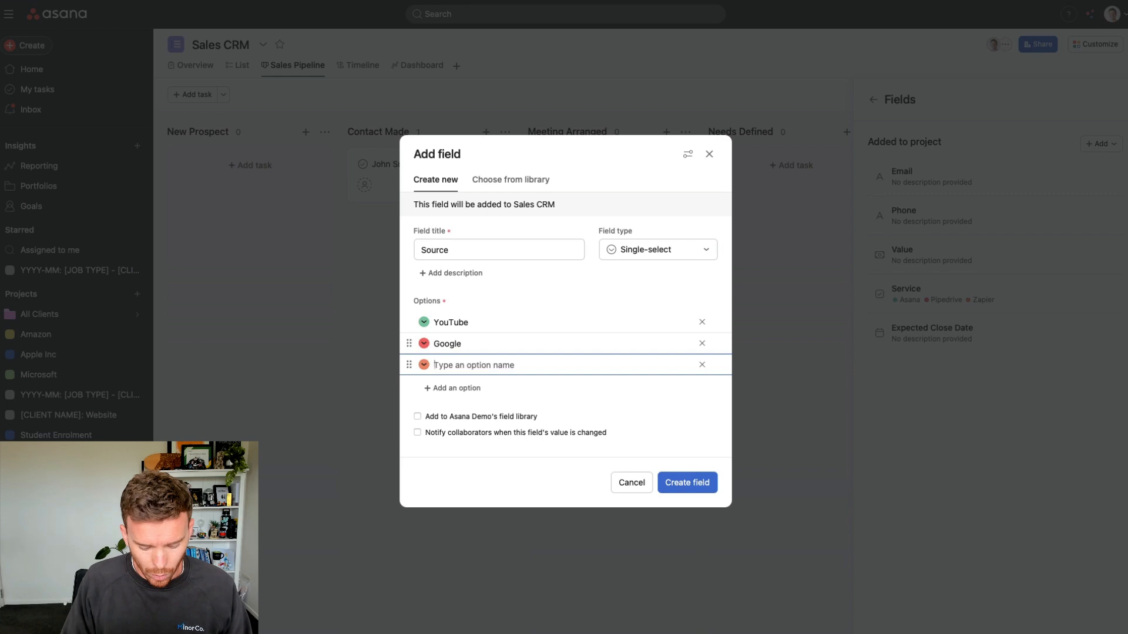
{"action": "type", "text": "Referral"}
{"action": "key", "text": "Return"}
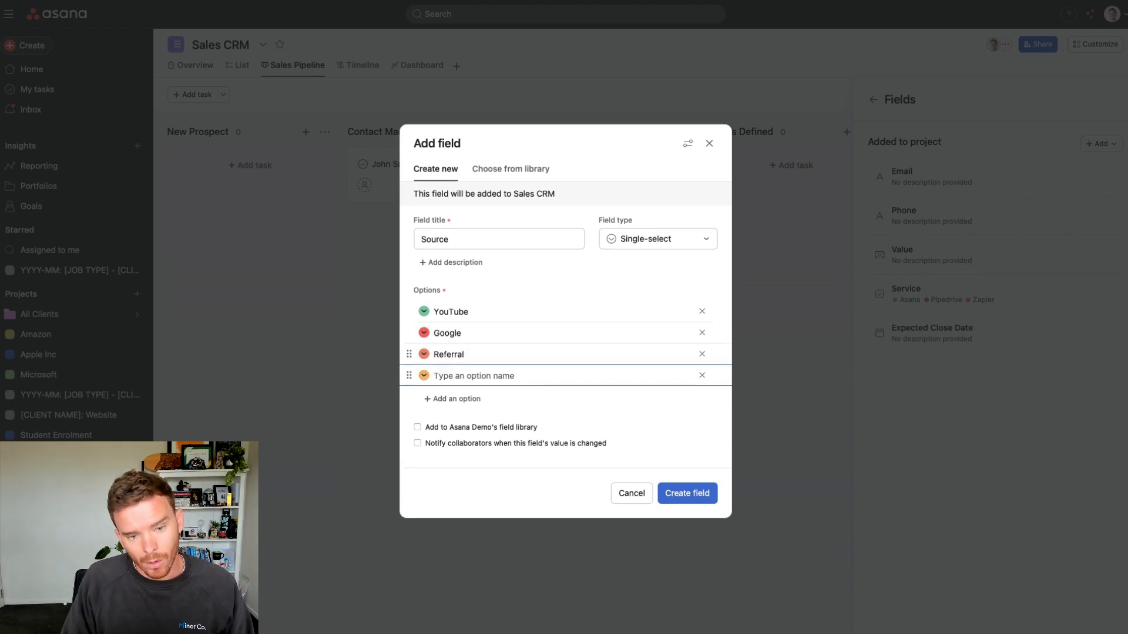
{"action": "type", "text": "Website"}
{"action": "key", "text": "Return"}
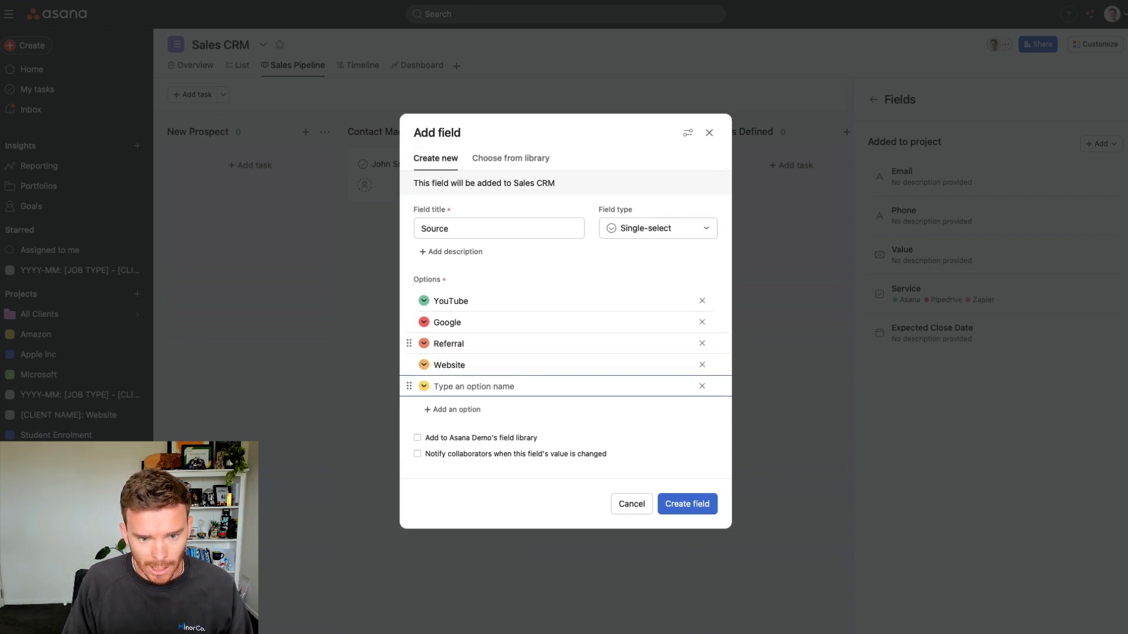
{"action": "type", "text": "Organic"}
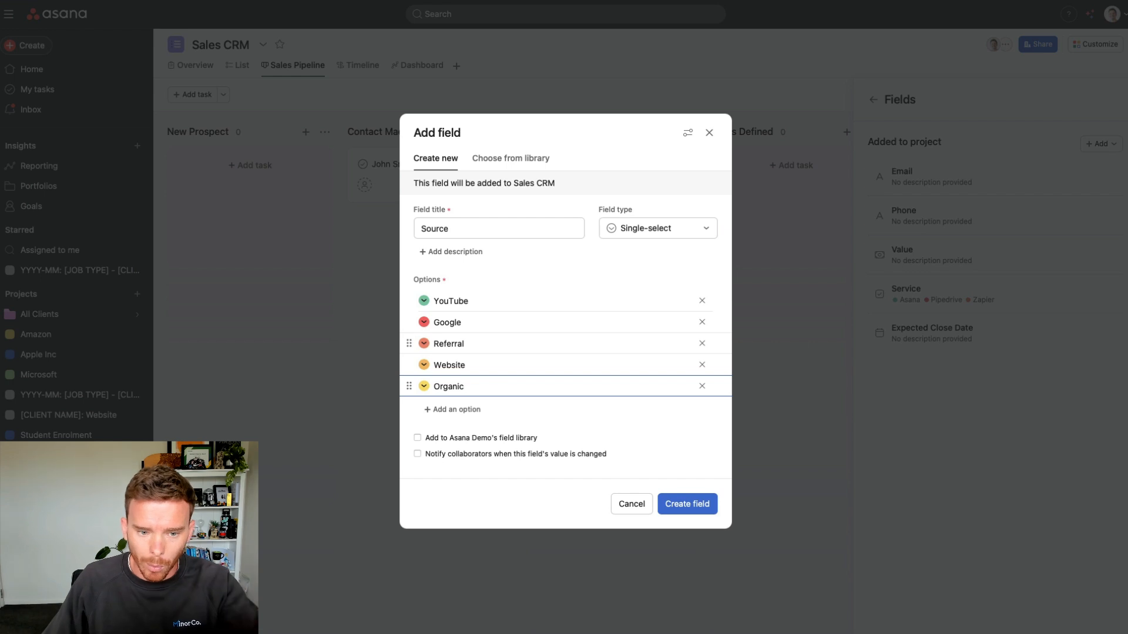
{"action": "key", "text": "Return"}
{"action": "type", "text": "LinkedIn"}
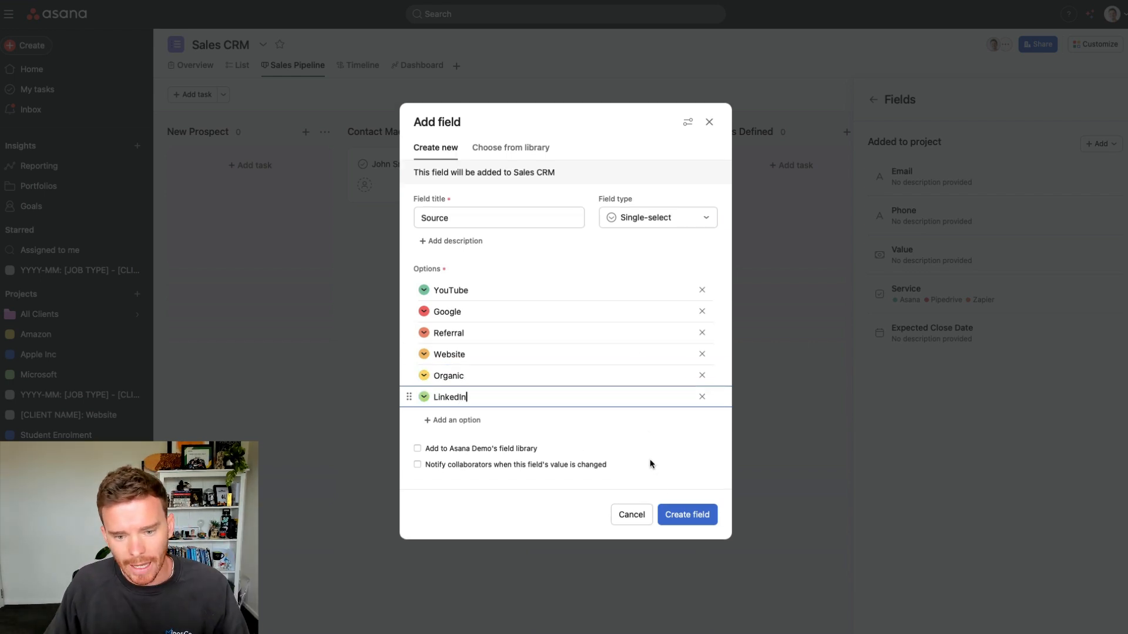
{"action": "left_click", "coordinate": [683, 516]}
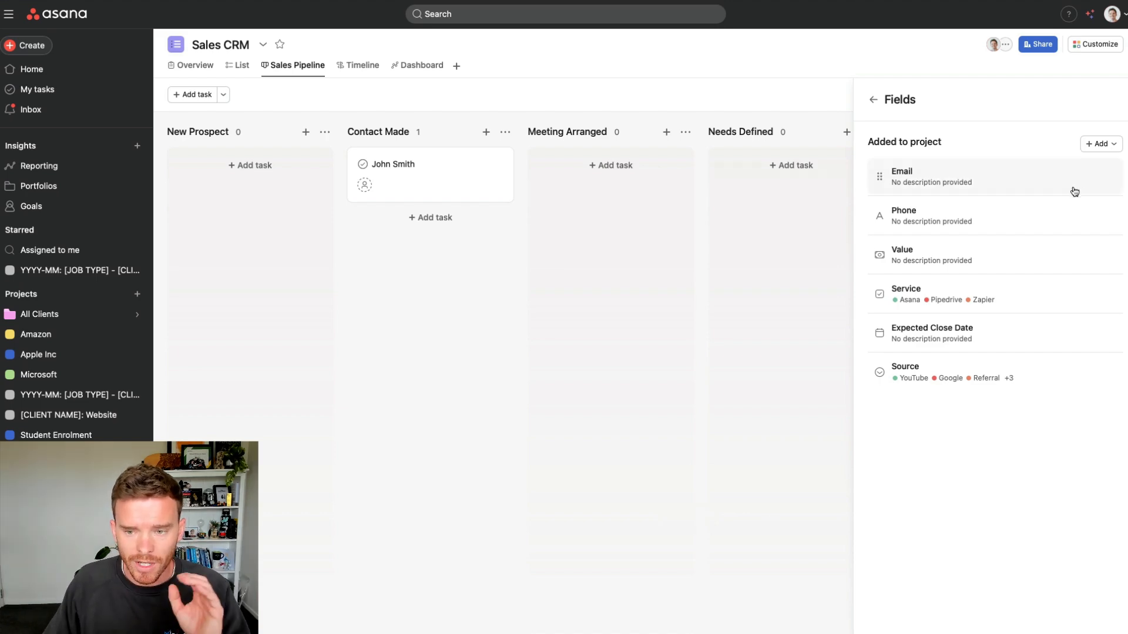
{"action": "left_click", "coordinate": [1096, 44]}
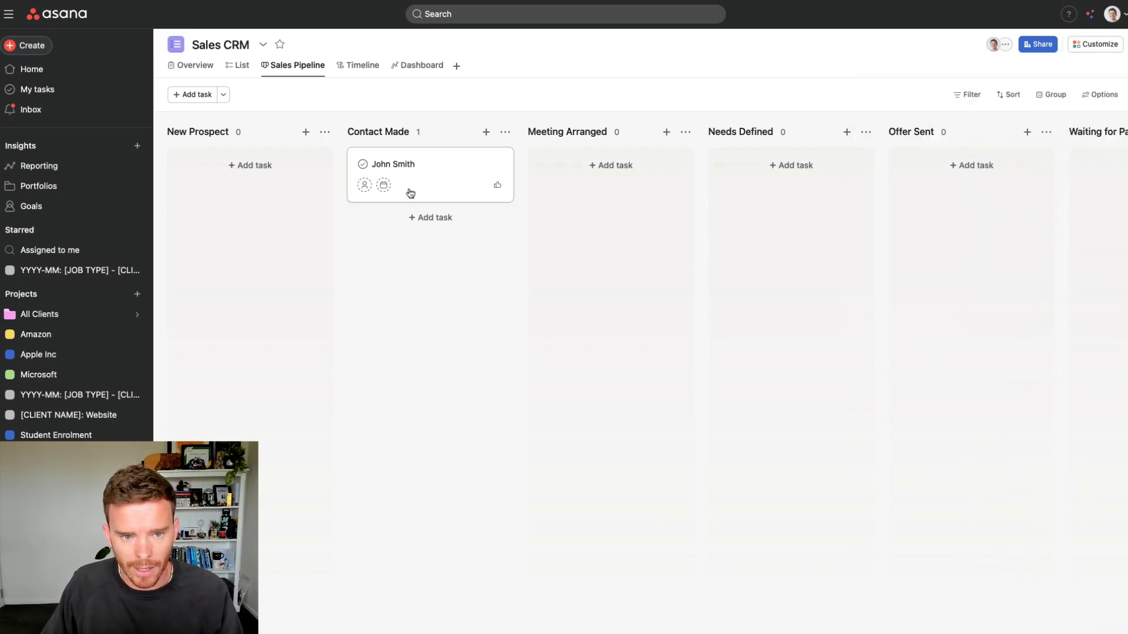
Open the new Contact Made deal and fill in the contact's e-mail address and phone number.
{"action": "left_click", "coordinate": [453, 186]}
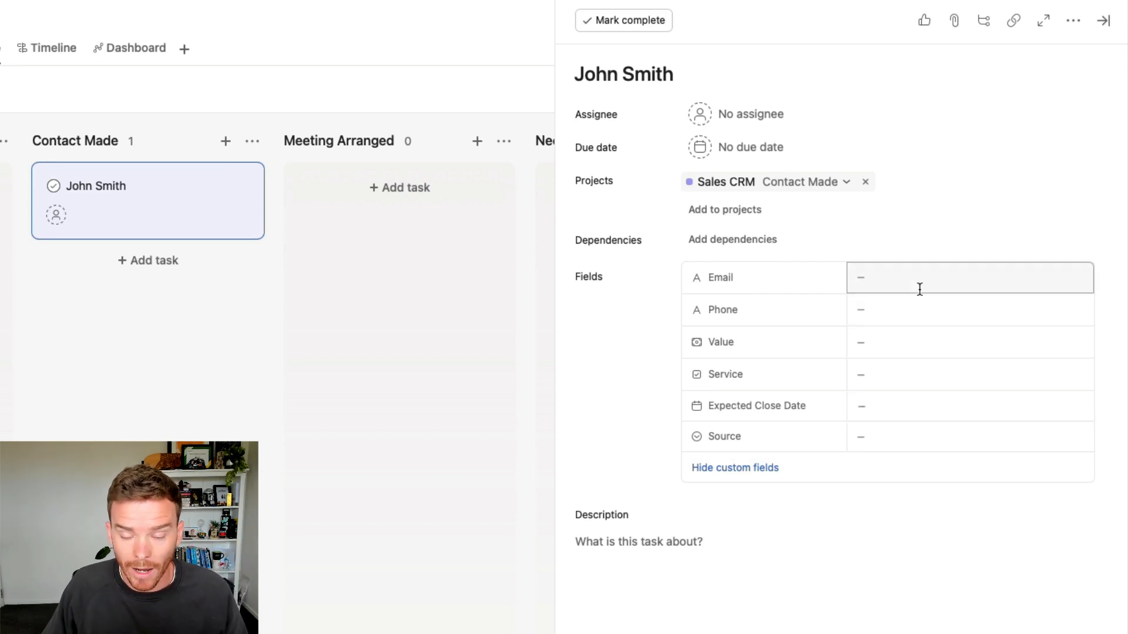
{"action": "left_click", "coordinate": [920, 289]}
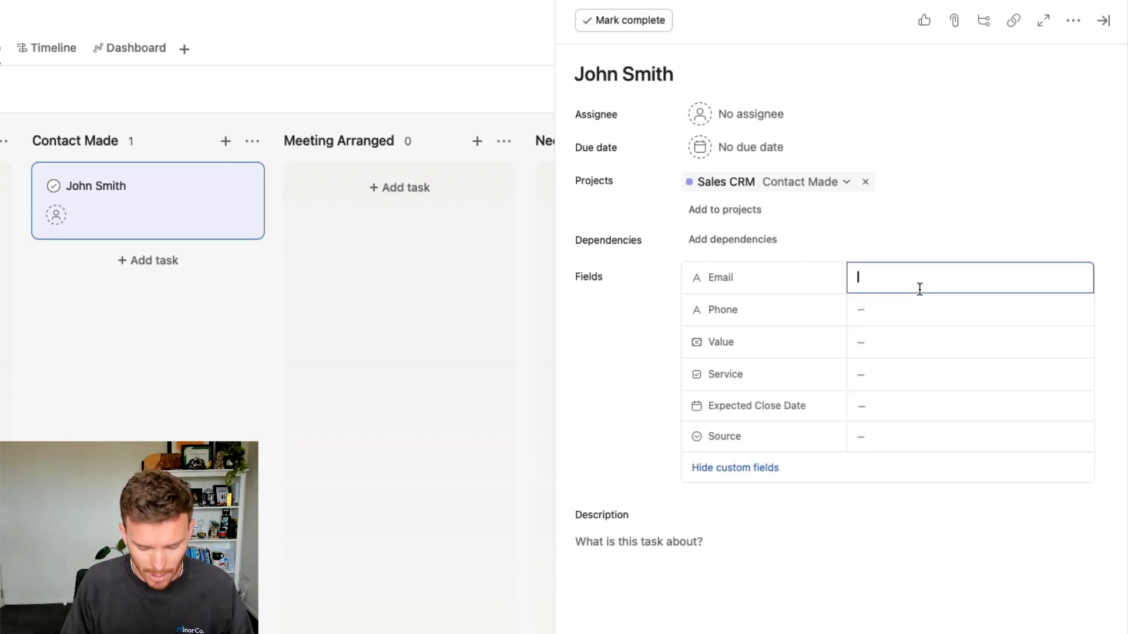
{"action": "type", "text": "john@"}
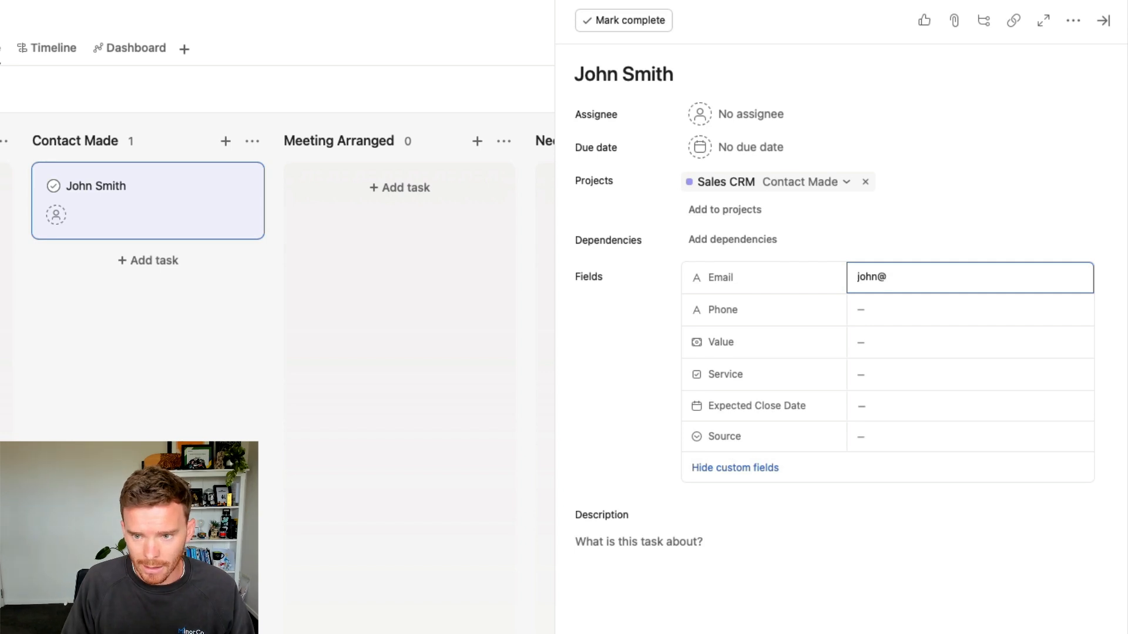
{"action": "type", "text": "email.com"}
{"action": "key", "text": "Return"}
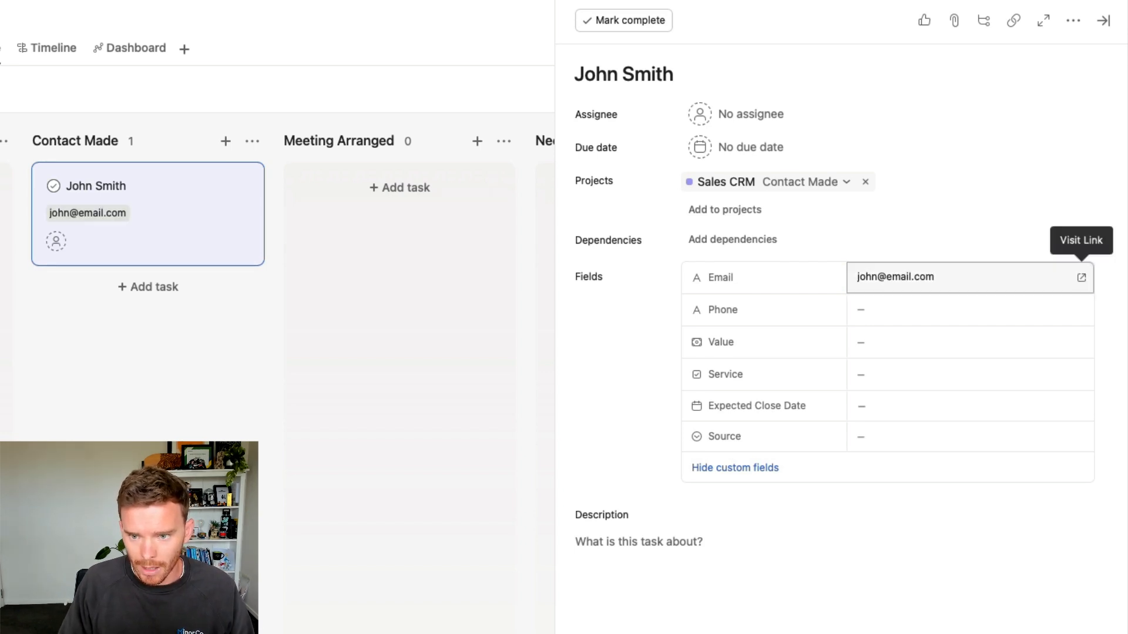
{"action": "left_click", "coordinate": [907, 300]}
{"action": "type", "text": "+1"}
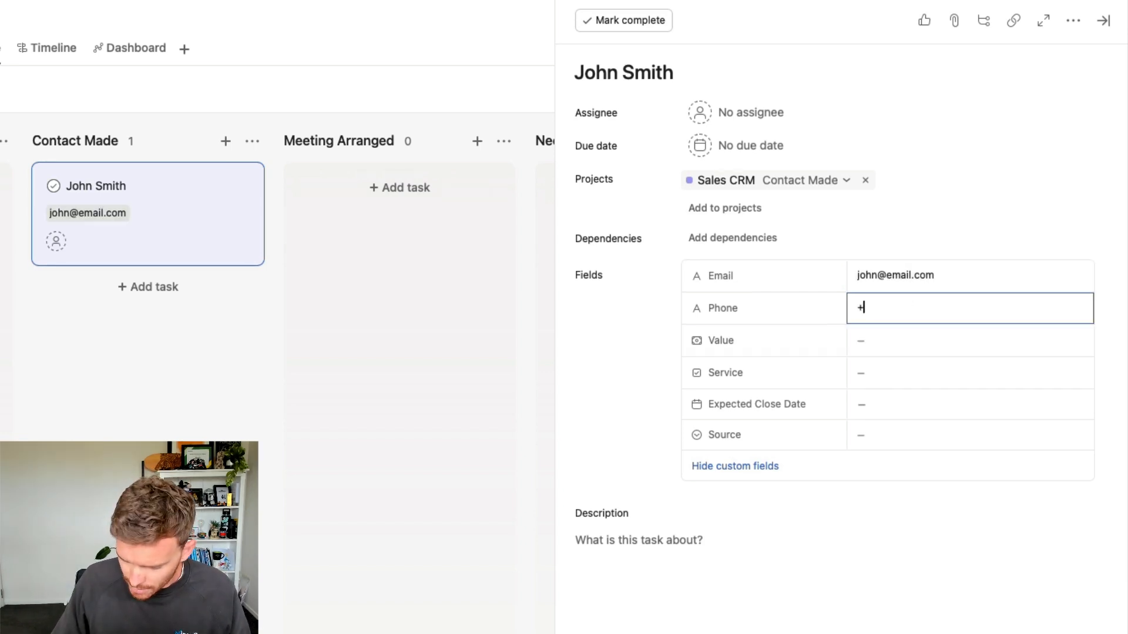
{"action": "type", "text": "234"}
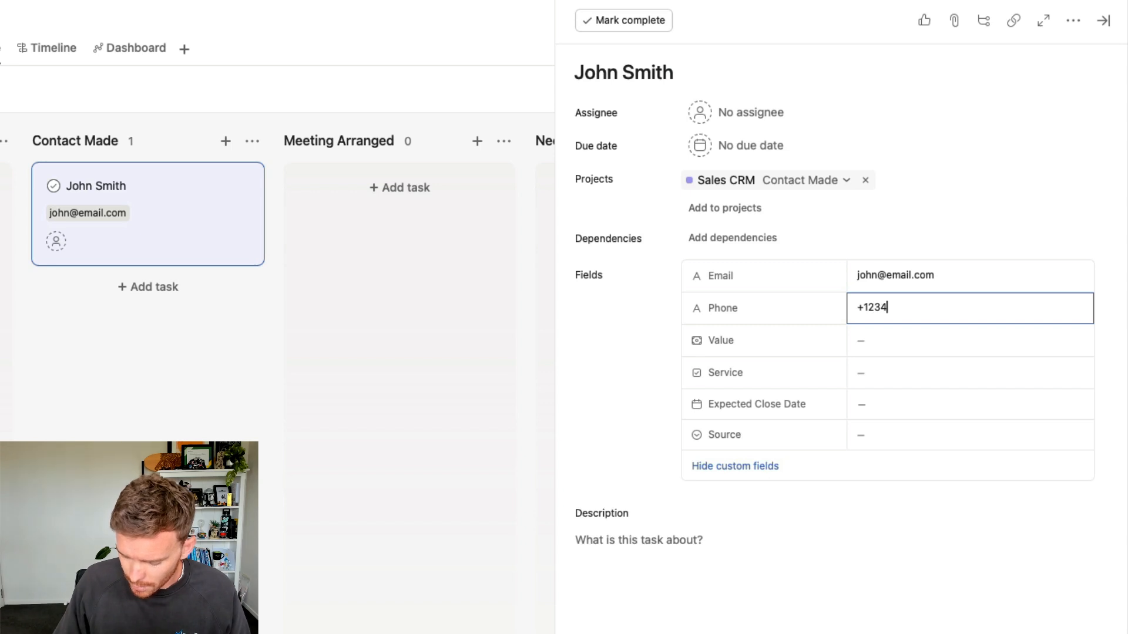
{"action": "type", "text": "56789"}
{"action": "left_click", "coordinate": [924, 340]}
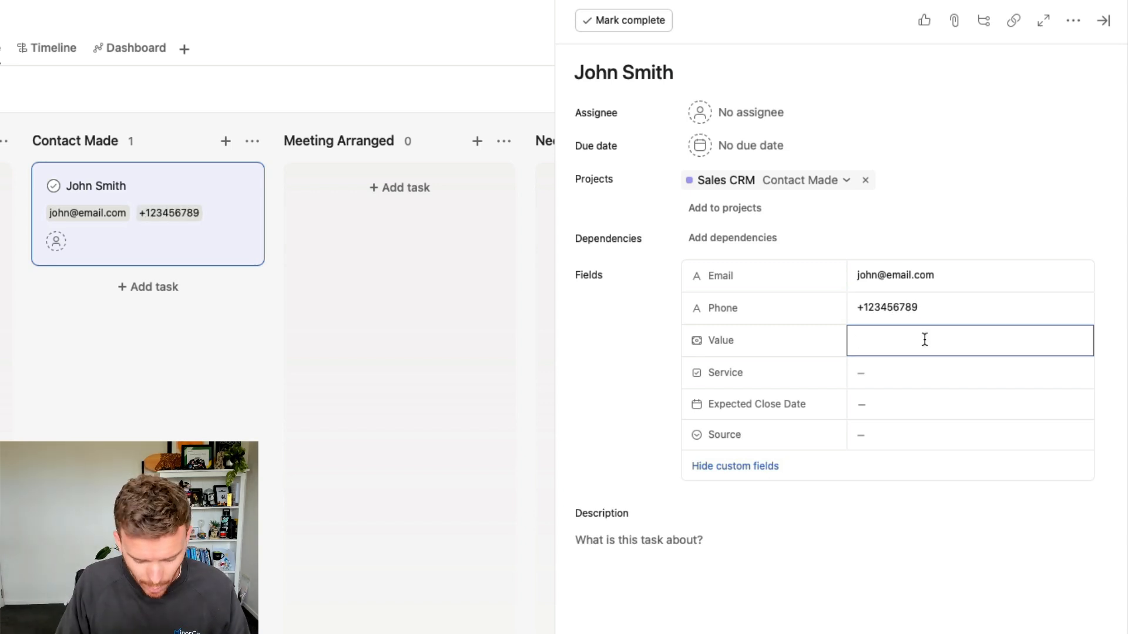
Set the deal value to US$5,000 and add Pipedrive and Zapier as services.
{"action": "type", "text": "5000"}
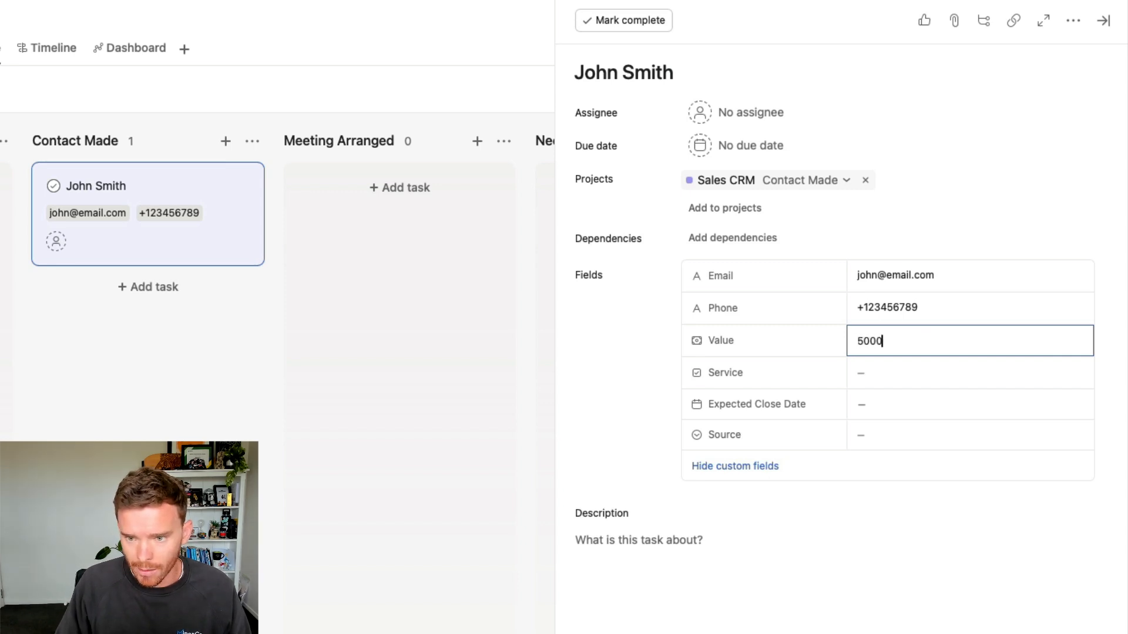
{"action": "key", "text": "Return"}
{"action": "left_click", "coordinate": [916, 379]}
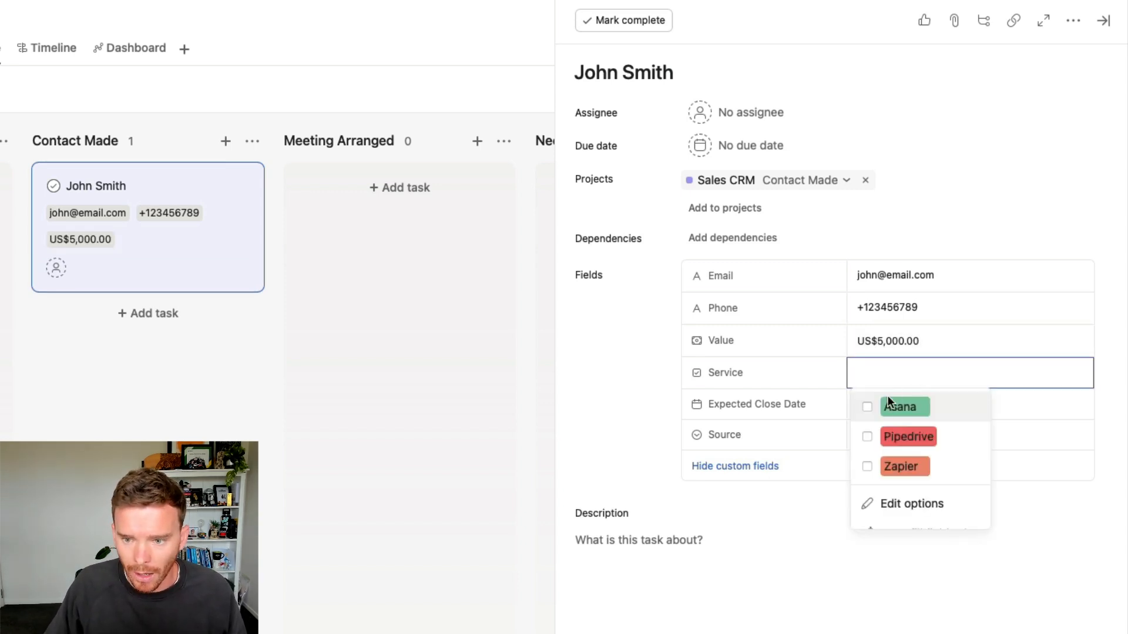
{"action": "left_click", "coordinate": [867, 436]}
{"action": "left_click", "coordinate": [867, 466]}
{"action": "left_click", "coordinate": [987, 575]}
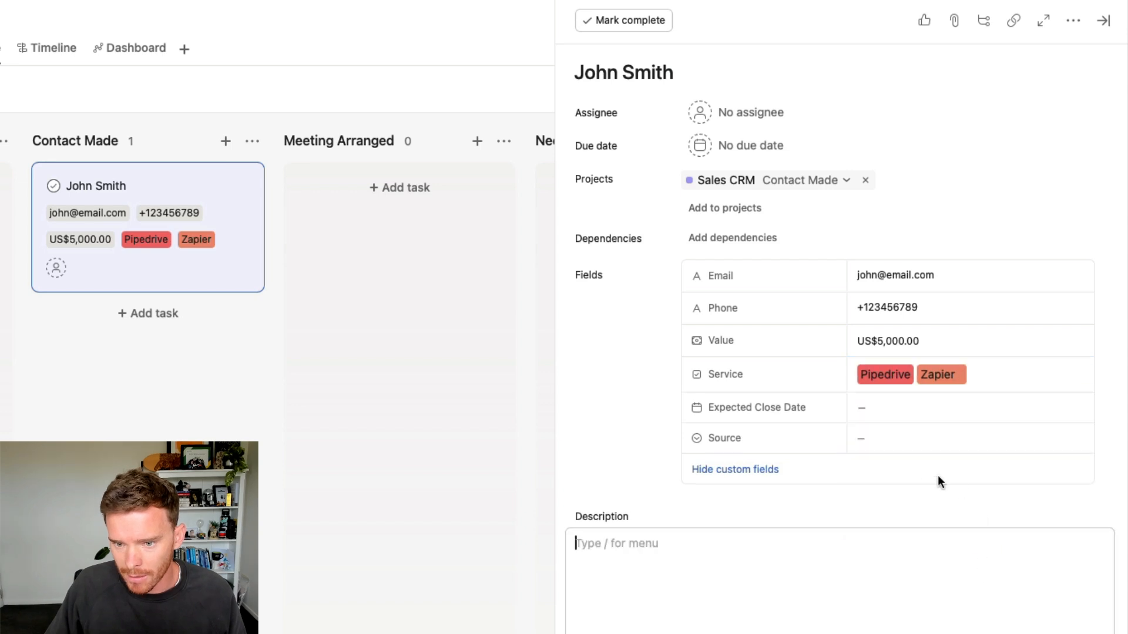
Set the expected close date to 31 December 2024 and the source to YouTube.
{"action": "left_click", "coordinate": [893, 410]}
{"action": "left_click", "coordinate": [1059, 489]}
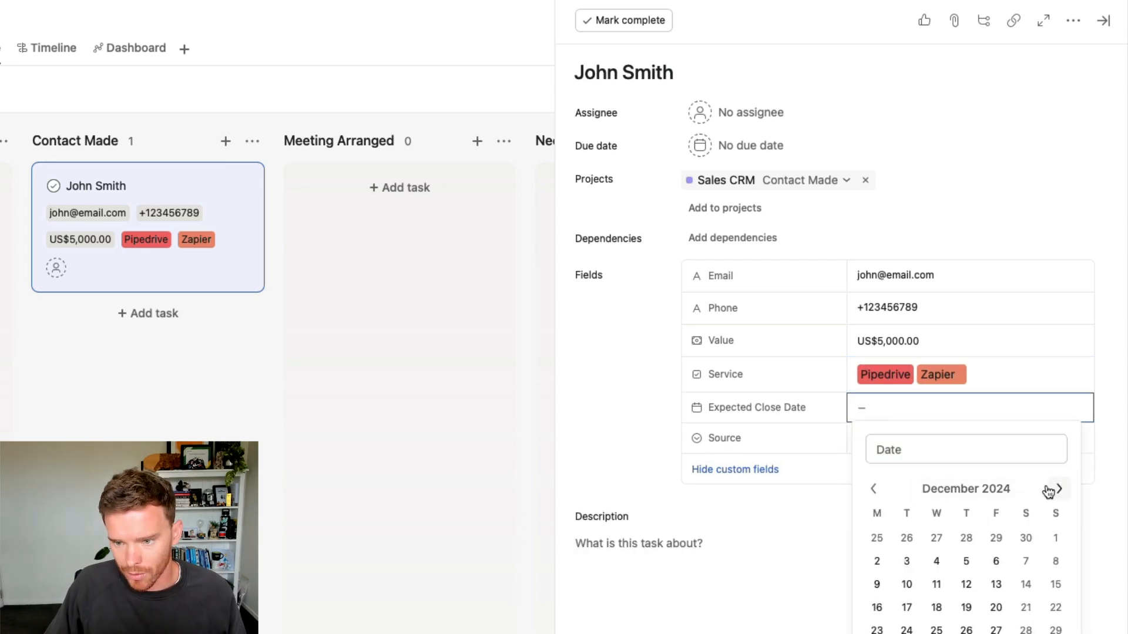
{"action": "left_click", "coordinate": [907, 633]}
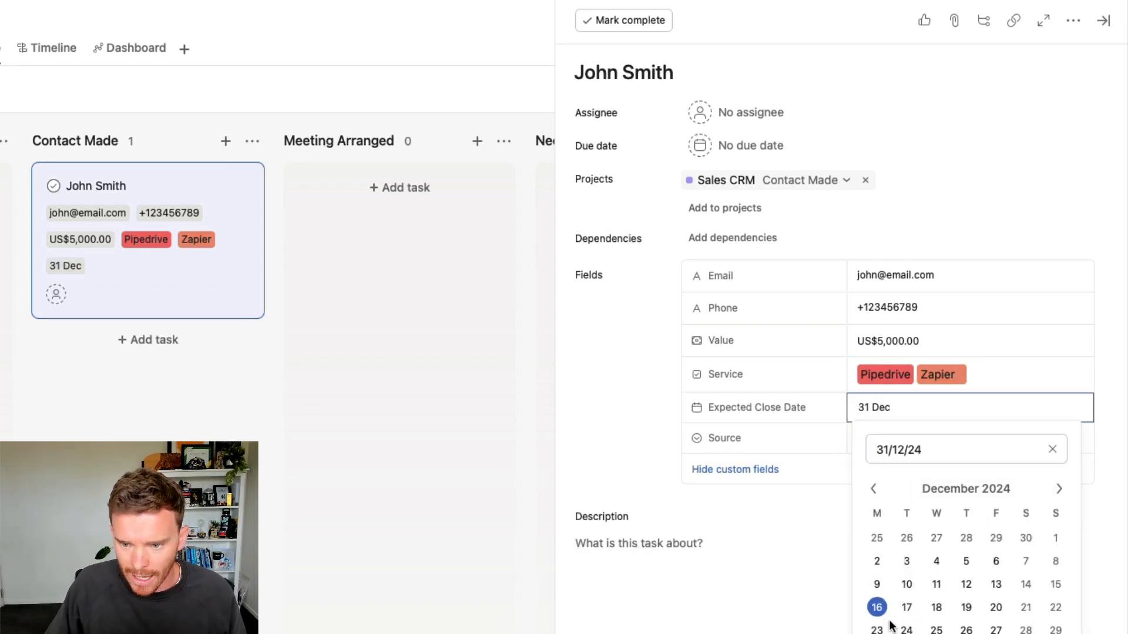
{"action": "left_click", "coordinate": [804, 577]}
{"action": "left_click", "coordinate": [878, 439]}
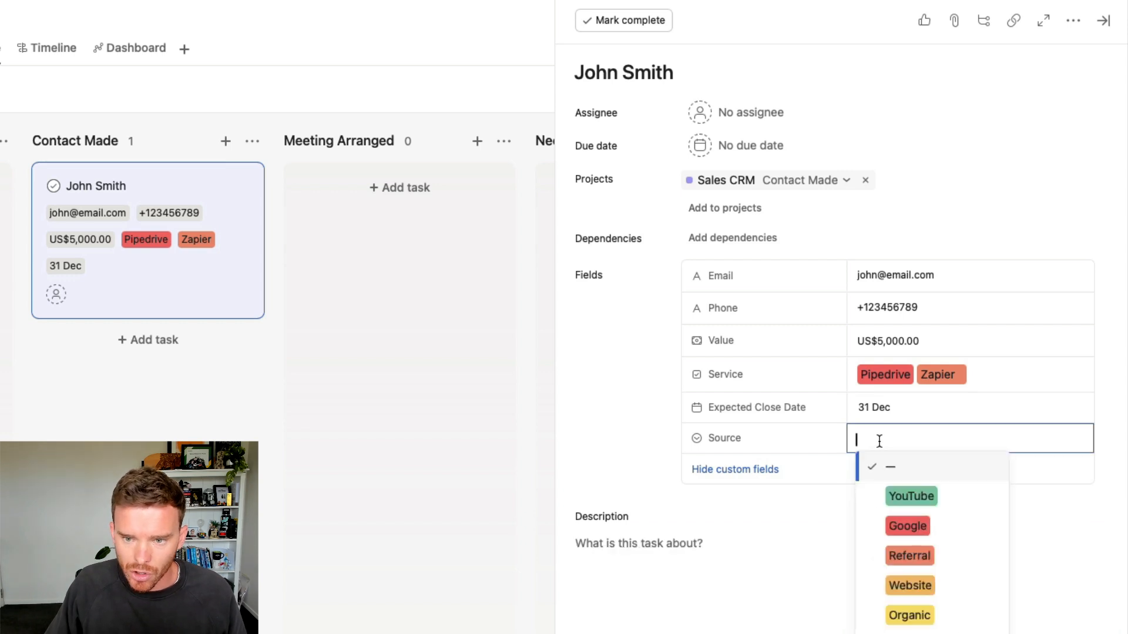
{"action": "left_click", "coordinate": [909, 500]}
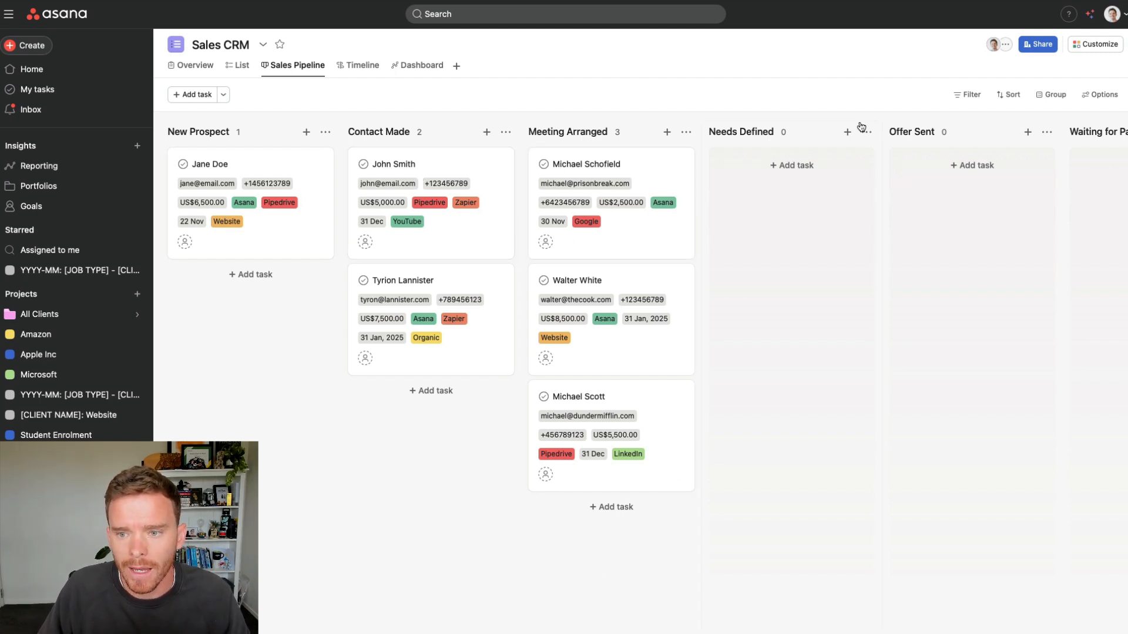
Sort the board's cards by Value, highest to lowest.
{"action": "left_click", "coordinate": [964, 95]}
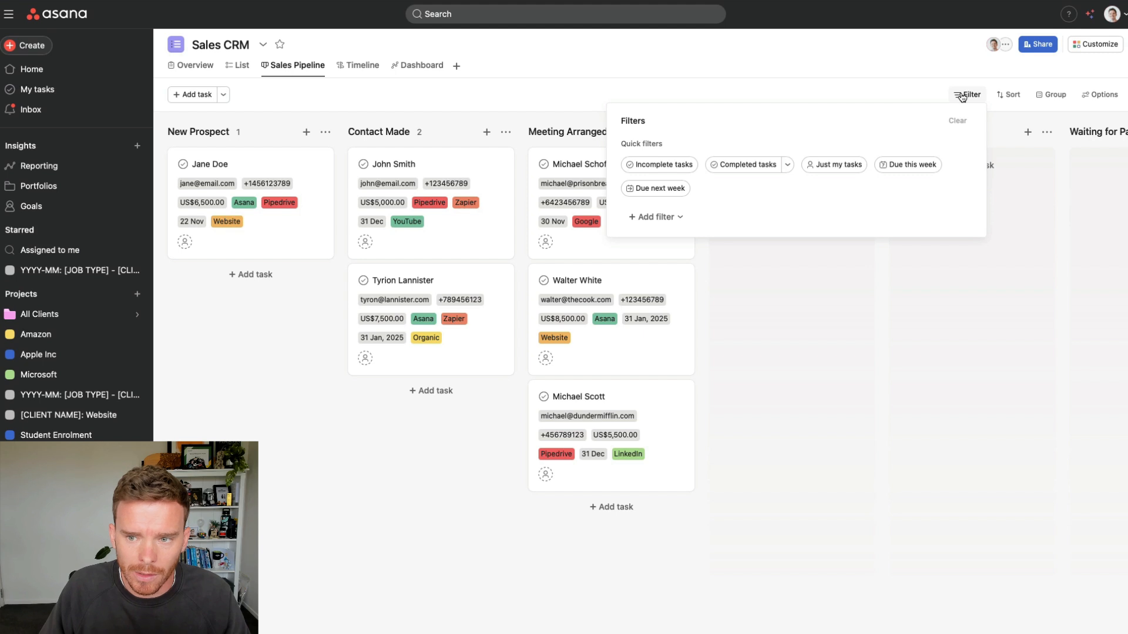
{"action": "left_click", "coordinate": [1013, 95]}
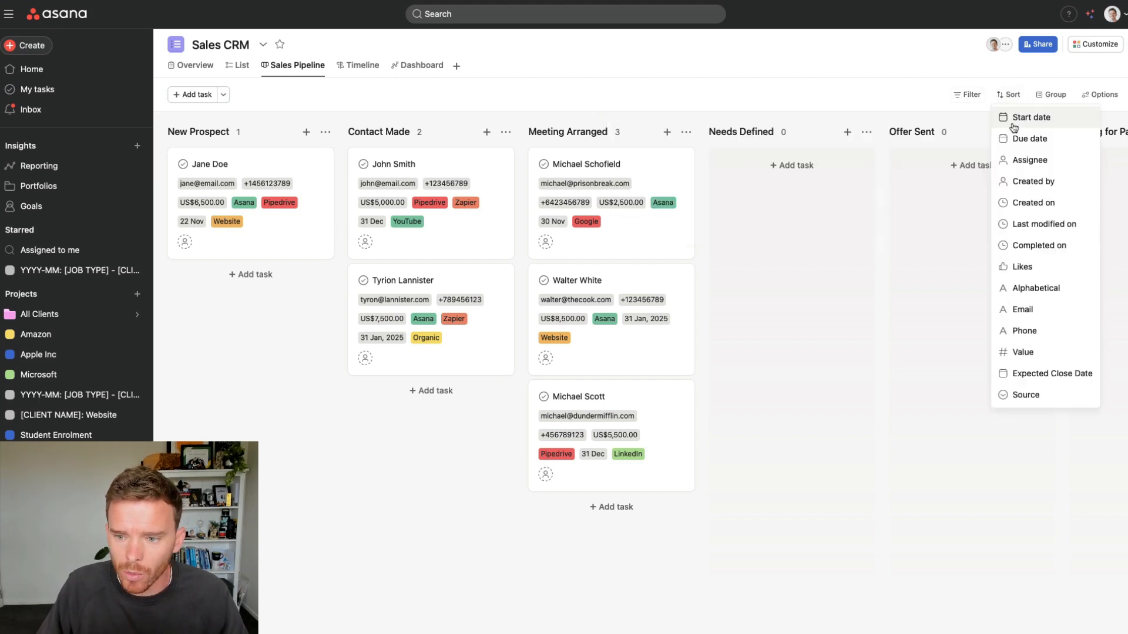
{"action": "left_click", "coordinate": [1014, 352]}
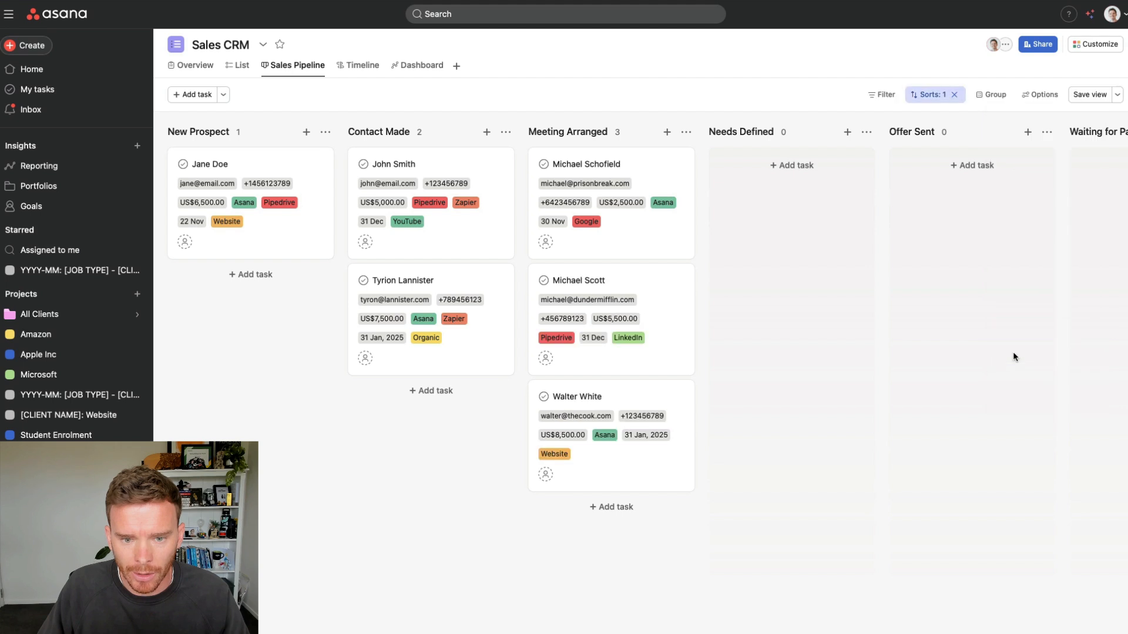
{"action": "left_click", "coordinate": [940, 98]}
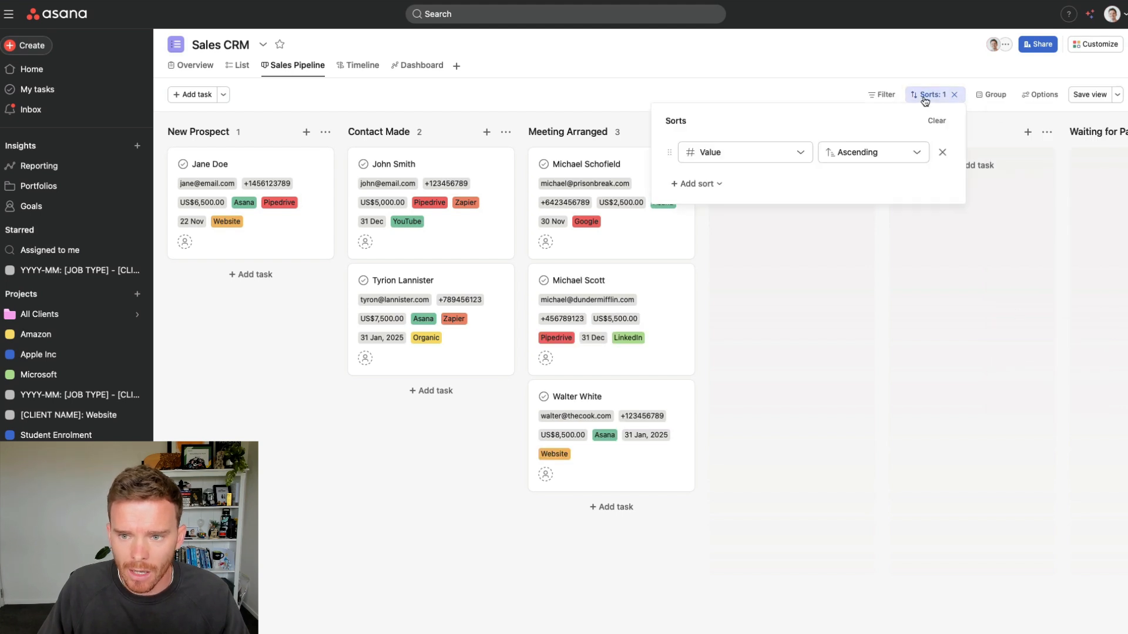
{"action": "left_click", "coordinate": [867, 156]}
{"action": "left_click", "coordinate": [864, 200]}
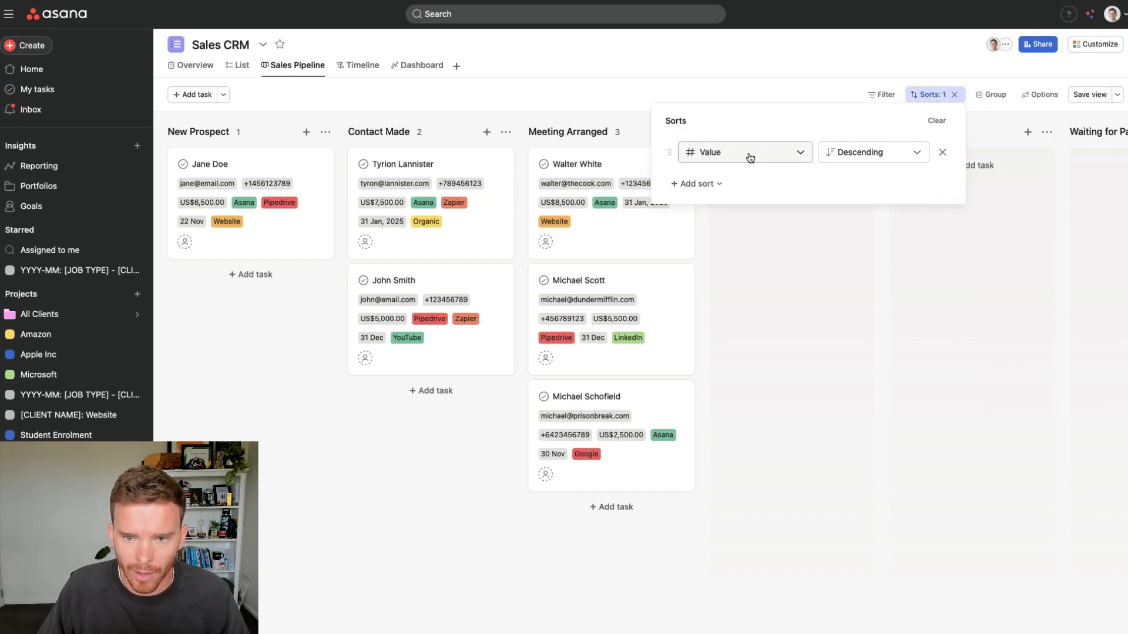
{"action": "left_click", "coordinate": [788, 86]}
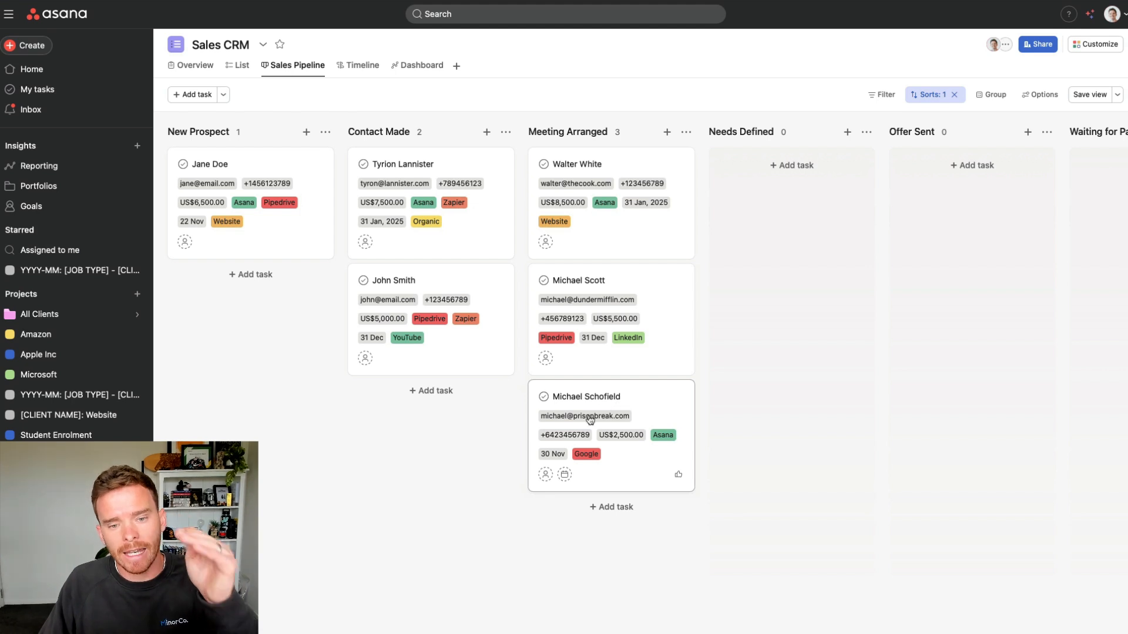
Change the sort field to Expected Close Date, in ascending order.
{"action": "left_click", "coordinate": [928, 95]}
{"action": "left_click", "coordinate": [776, 152]}
{"action": "scroll", "coordinate": [757, 222], "scroll_direction": "down", "scroll_amount": 2}
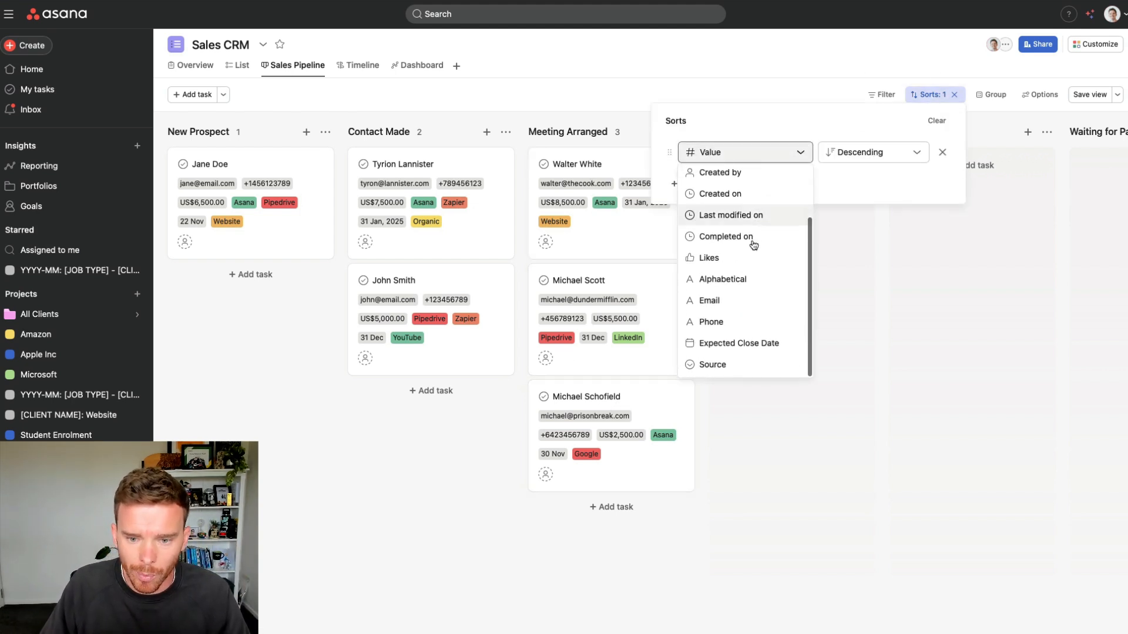
{"action": "left_click", "coordinate": [741, 339]}
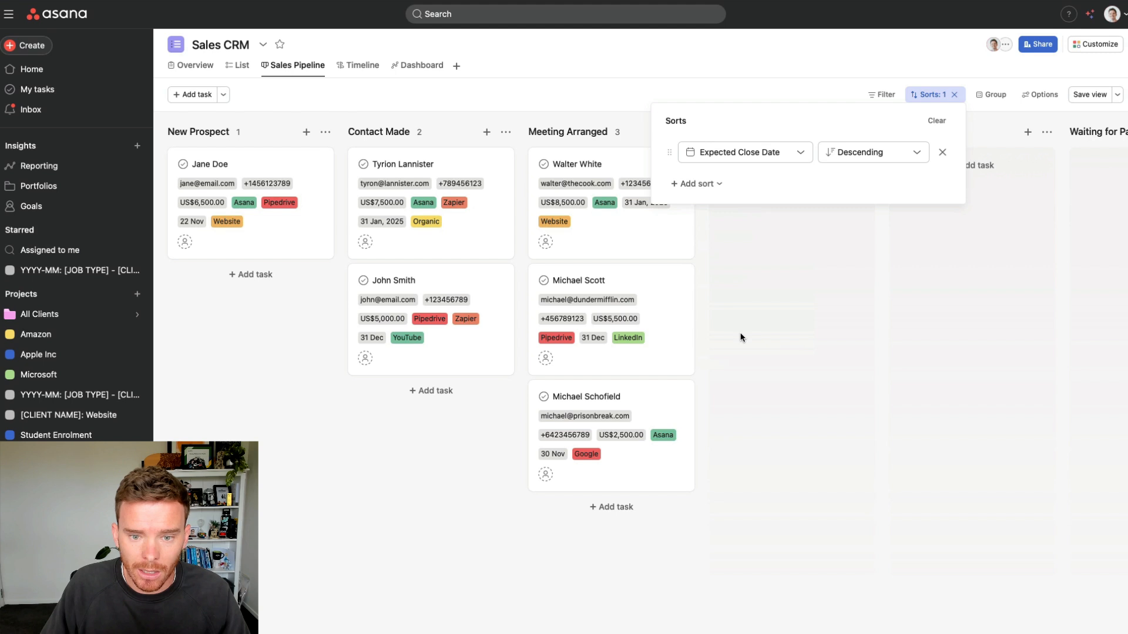
{"action": "left_click", "coordinate": [840, 241]}
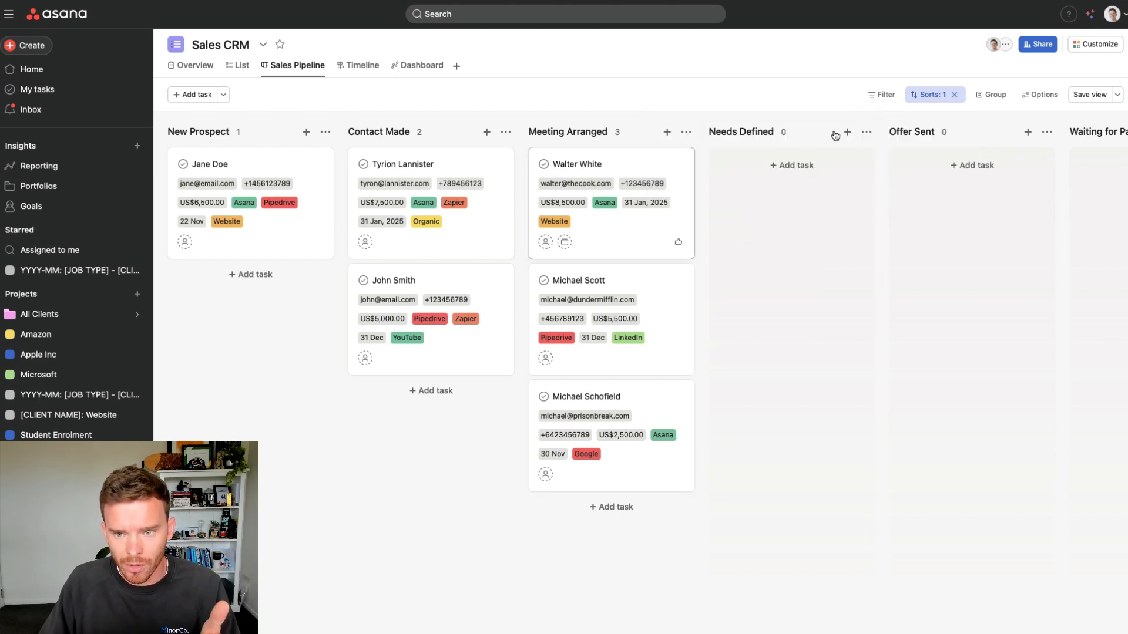
{"action": "left_click", "coordinate": [943, 100]}
{"action": "left_click", "coordinate": [907, 154]}
{"action": "left_click", "coordinate": [884, 178]}
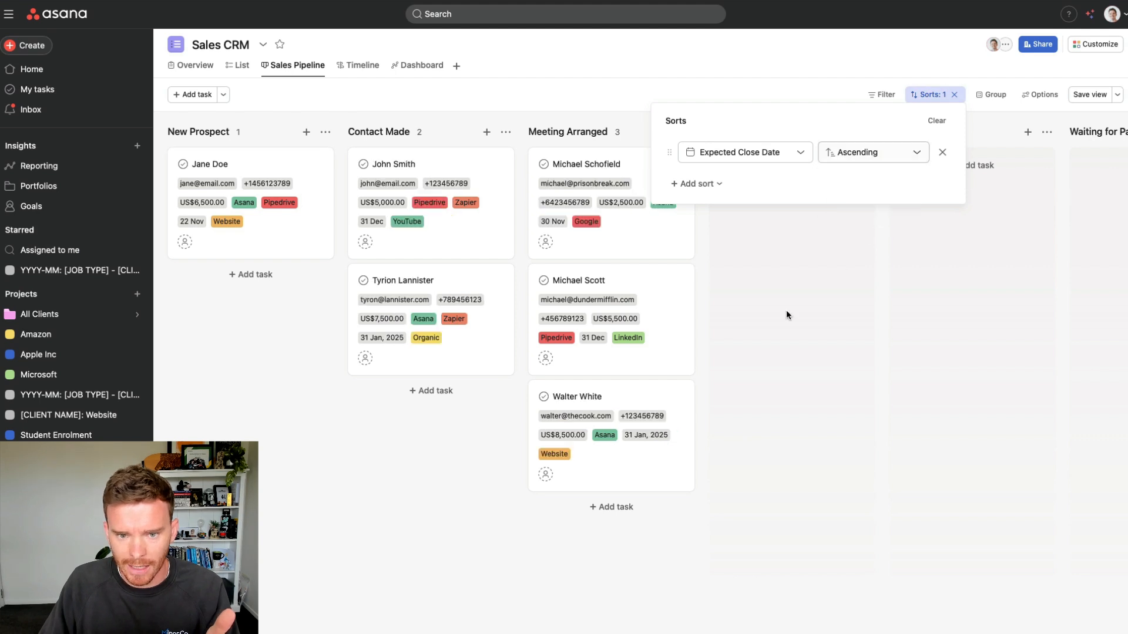
{"action": "left_click", "coordinate": [798, 262]}
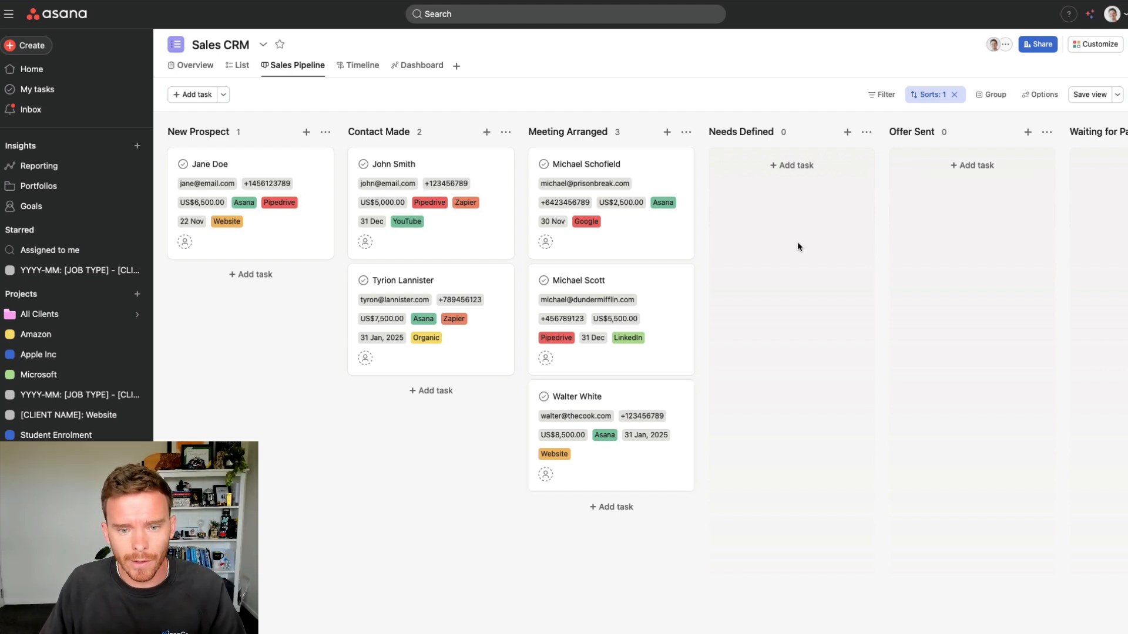
Add a Service filter set to 'contains any' with Asana selected.
{"action": "left_click", "coordinate": [877, 95]}
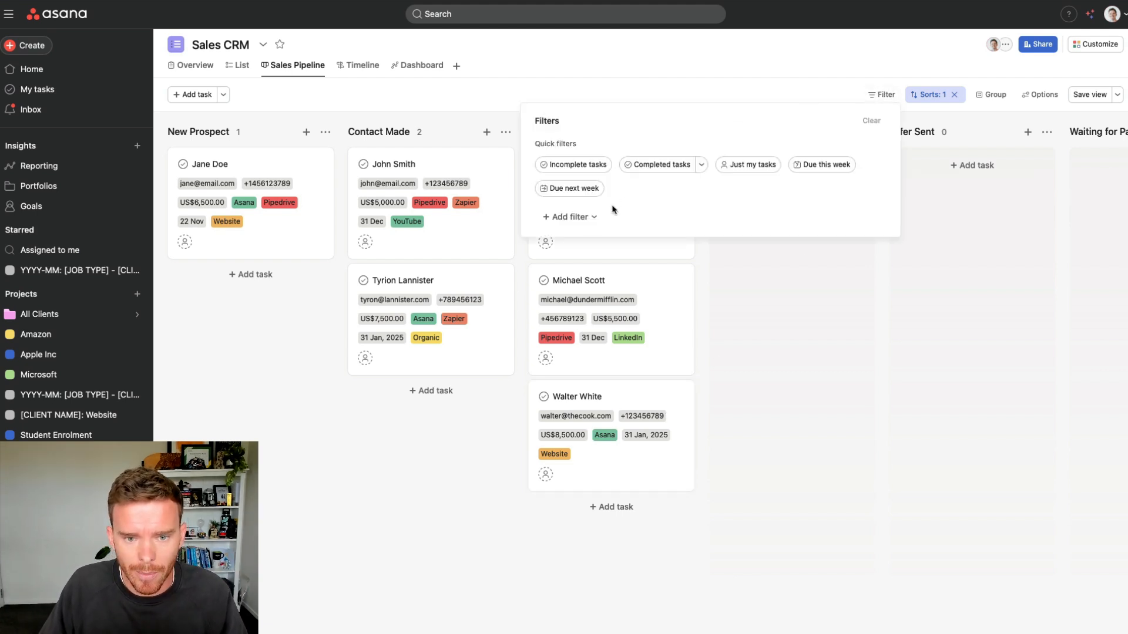
{"action": "left_click", "coordinate": [584, 218]}
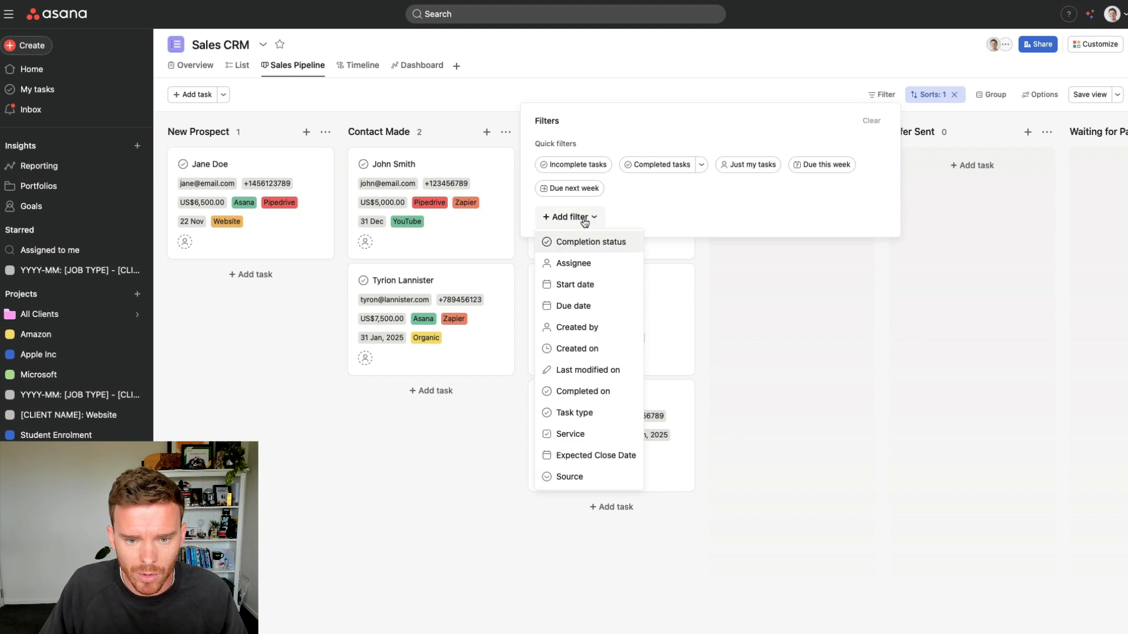
{"action": "left_click", "coordinate": [574, 434]}
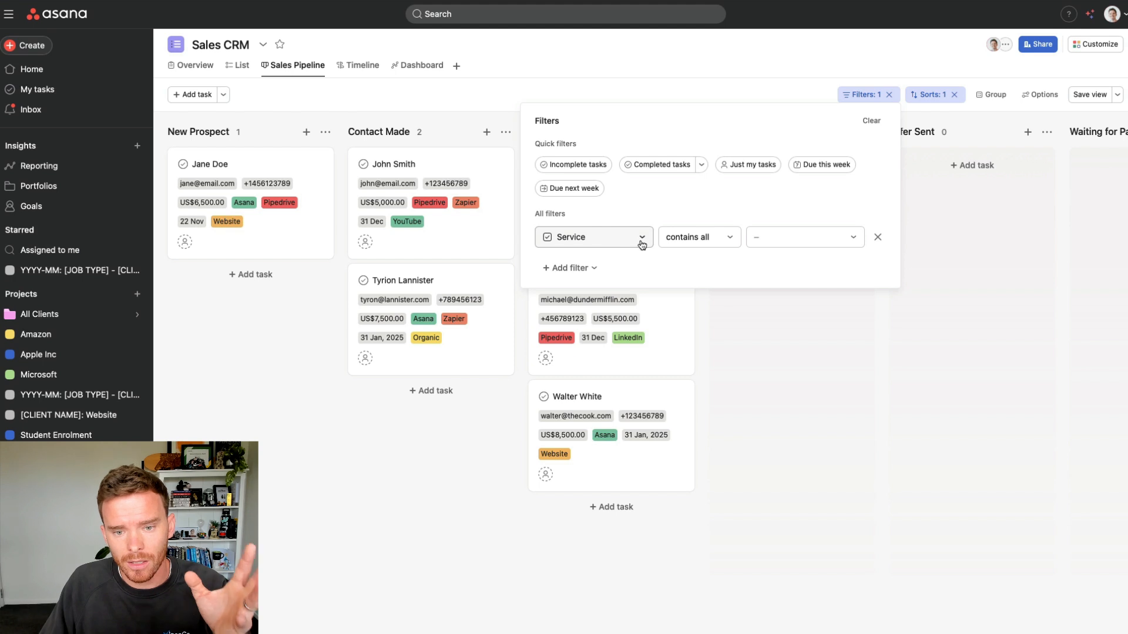
{"action": "left_click", "coordinate": [696, 243]}
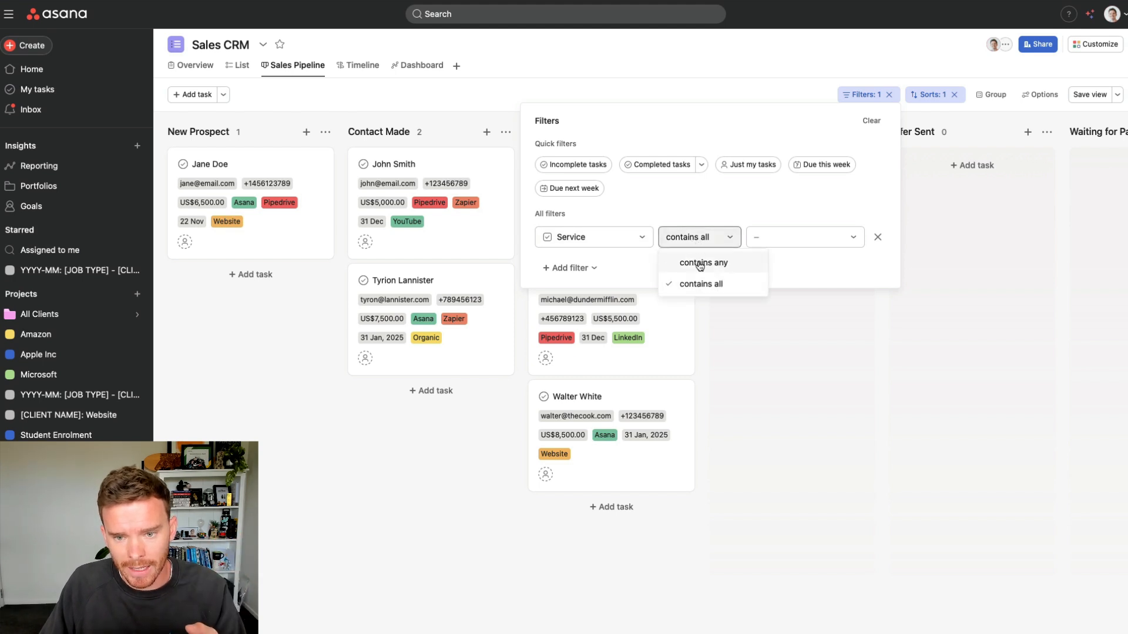
{"action": "left_click", "coordinate": [699, 262]}
{"action": "left_click", "coordinate": [759, 235]}
{"action": "left_click", "coordinate": [773, 258]}
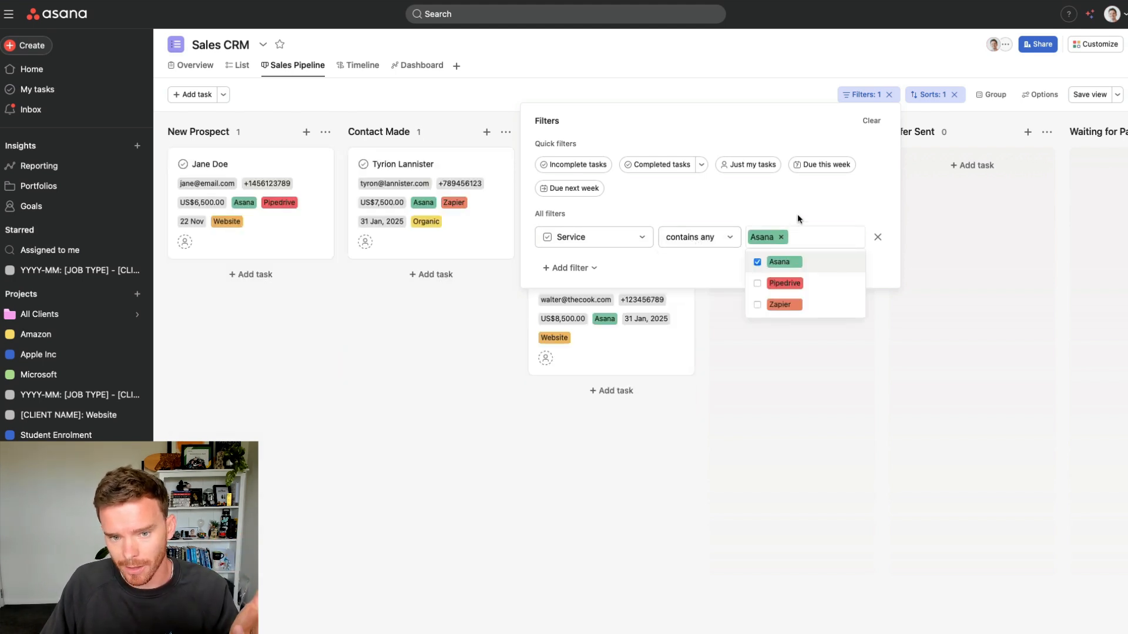
{"action": "left_click", "coordinate": [798, 219]}
{"action": "left_click", "coordinate": [795, 398]}
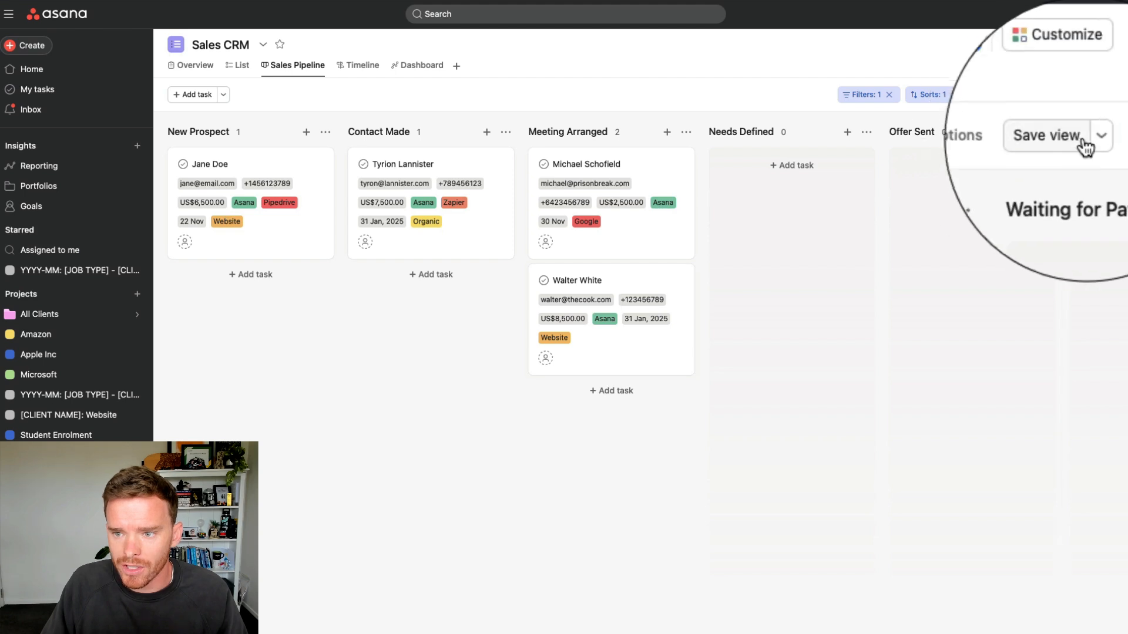
Save the board as a new 'Asana Deals' view after Sales Pipeline, then return to Sales Pipeline.
{"action": "left_click", "coordinate": [1118, 95]}
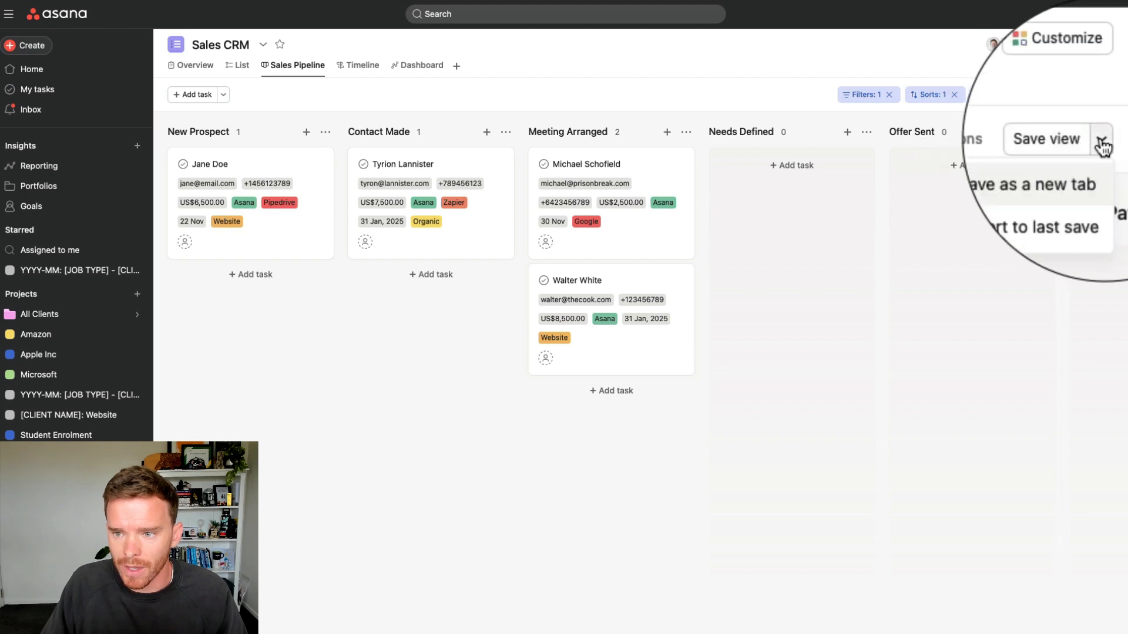
{"action": "left_click", "coordinate": [1041, 147]}
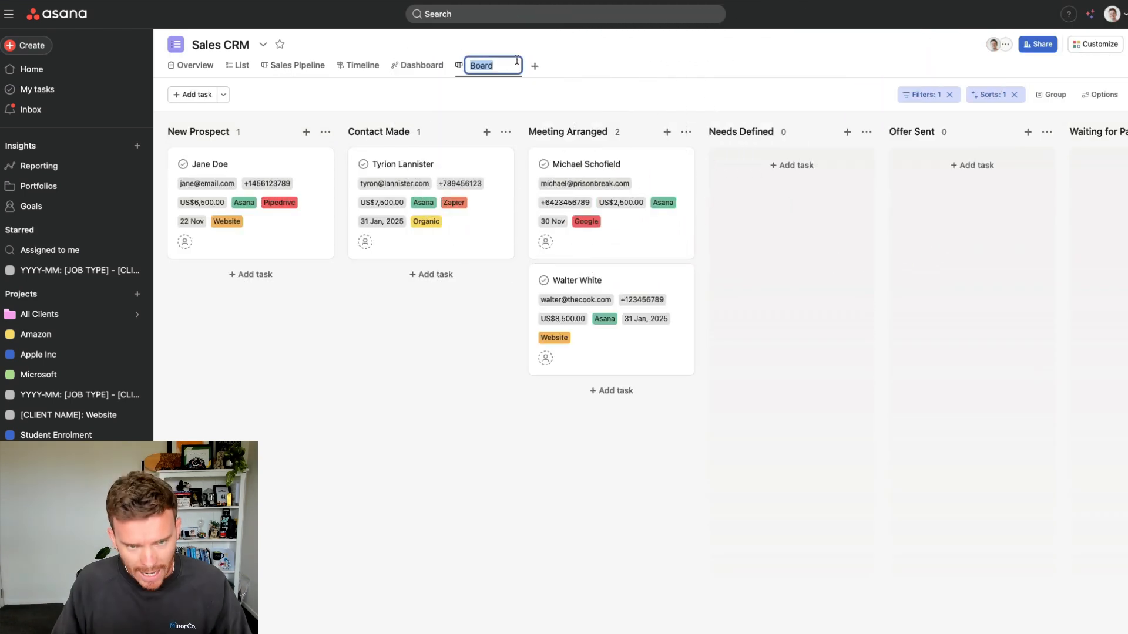
{"action": "type", "text": "Asana"}
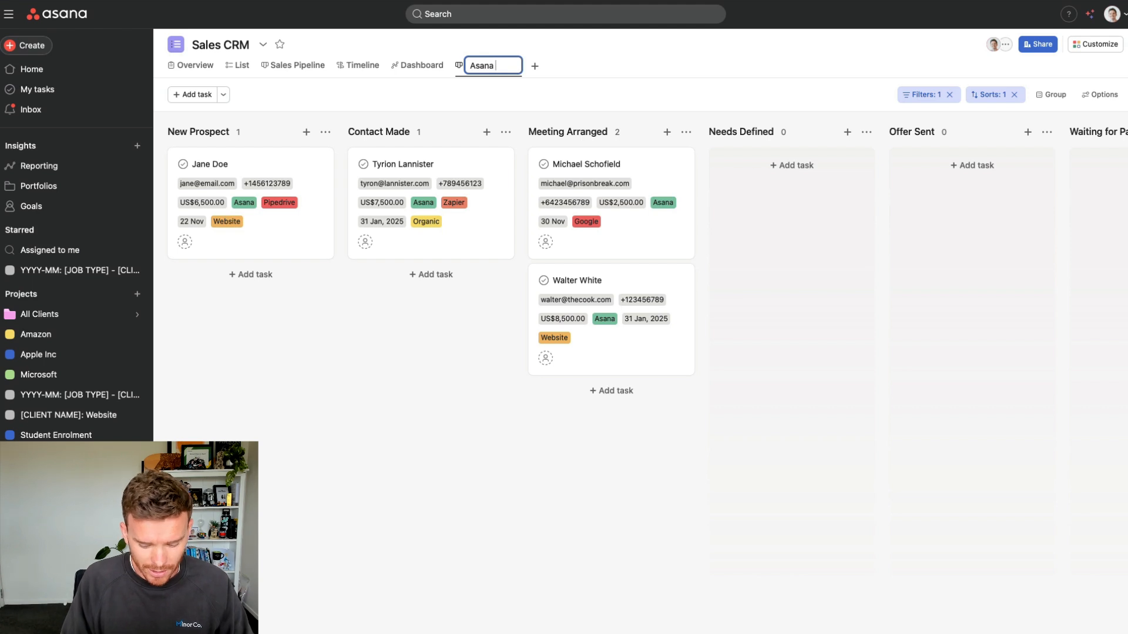
{"action": "type", "text": " Deals"}
{"action": "key", "text": "Return"}
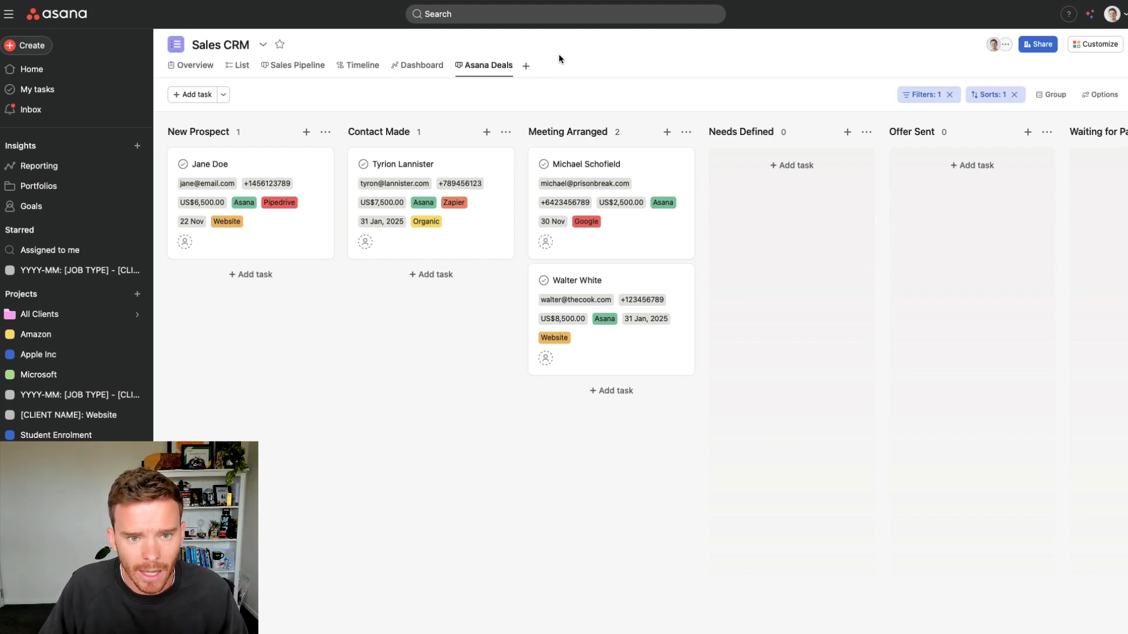
{"action": "left_click_drag", "start_coordinate": [493, 69], "coordinate": [353, 72]}
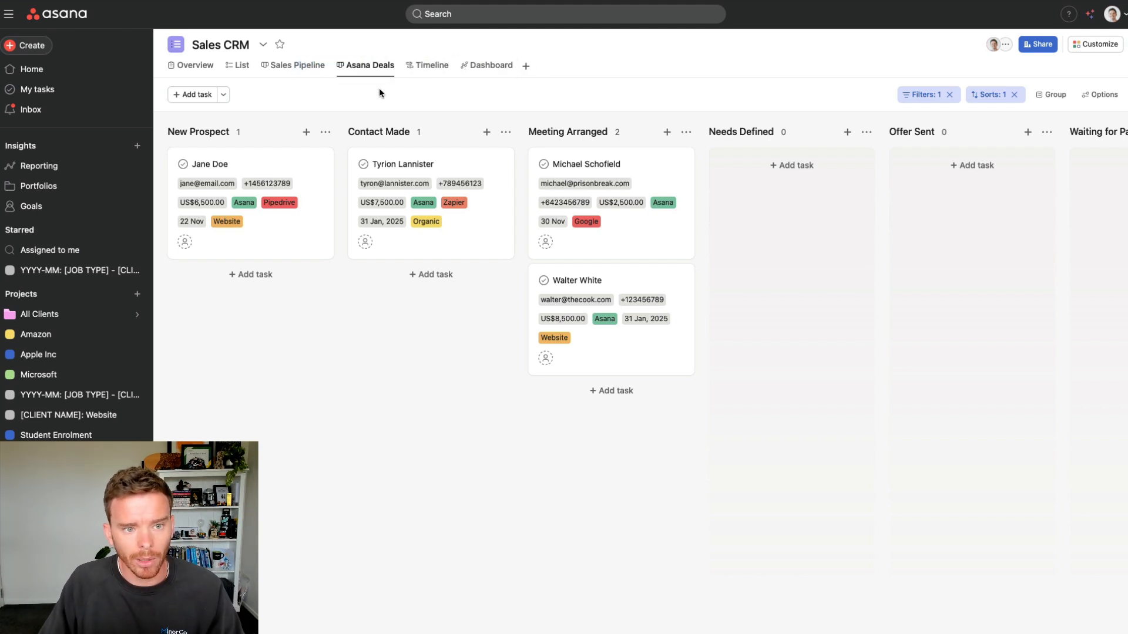
{"action": "left_click", "coordinate": [312, 70]}
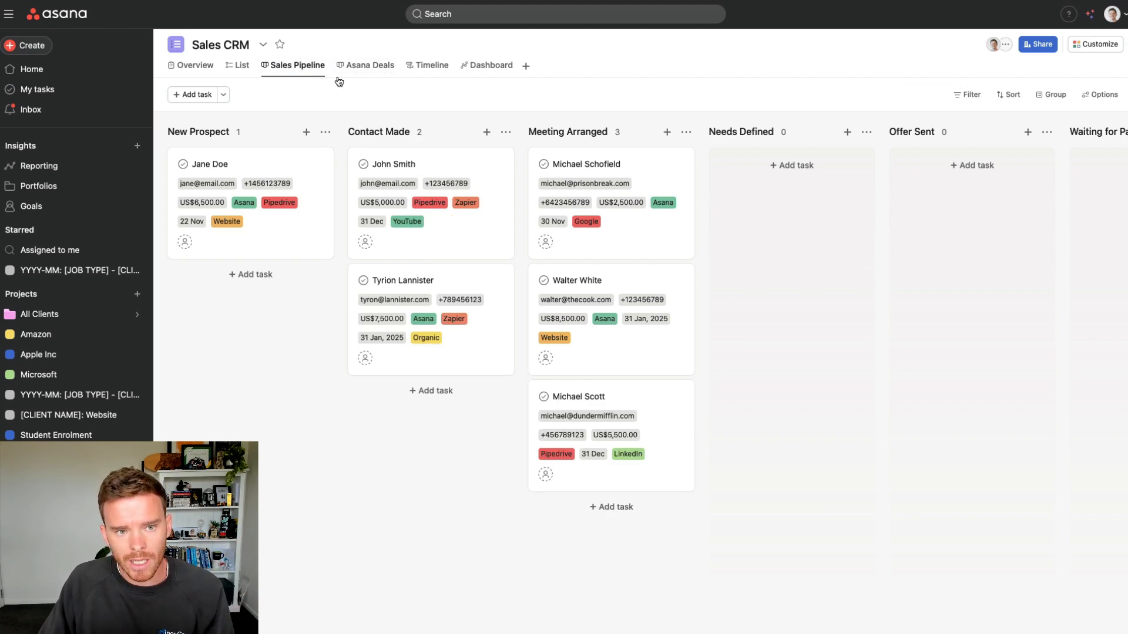
Switch to the Asana Deals view tab.
{"action": "left_click", "coordinate": [349, 68]}
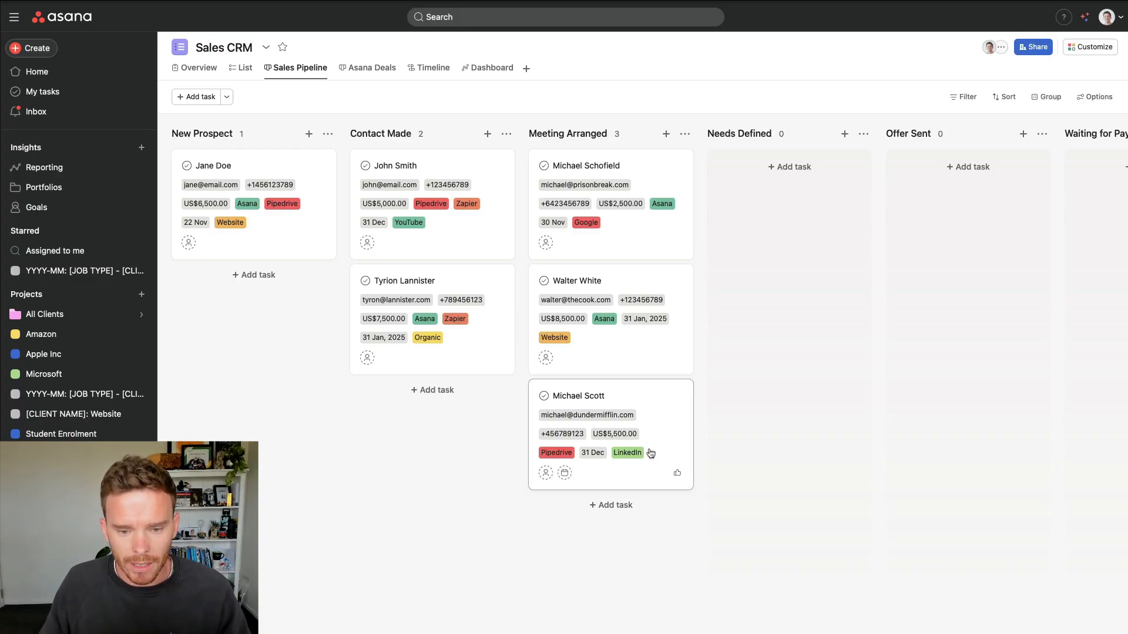
{"action": "left_click", "coordinate": [633, 242]}
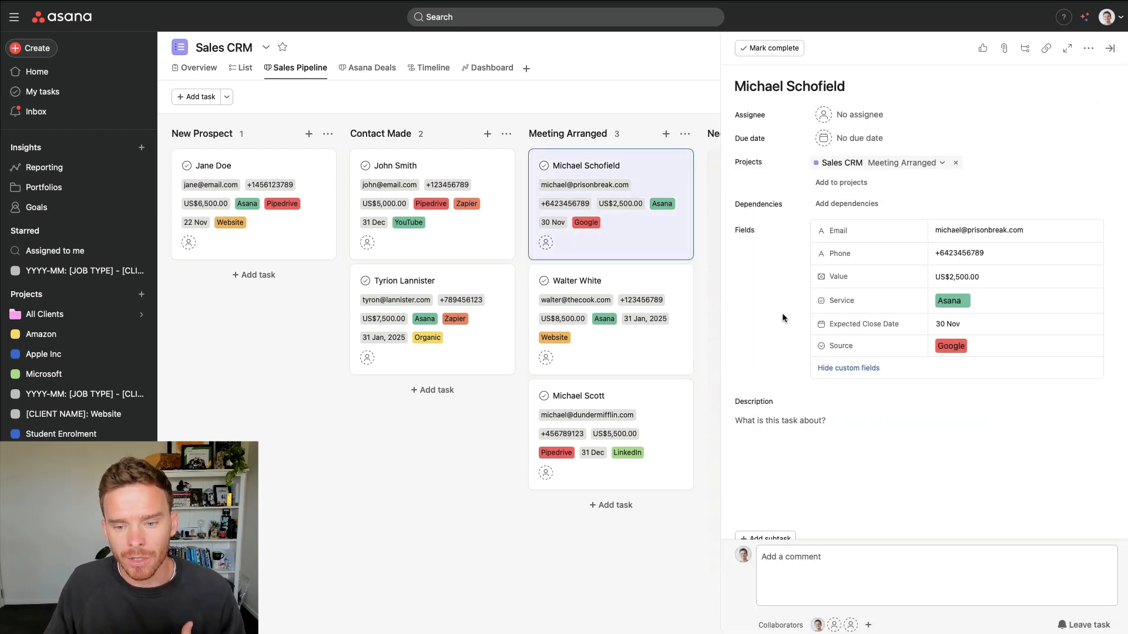
{"action": "scroll", "coordinate": [782, 312], "scroll_direction": "down", "scroll_amount": 3}
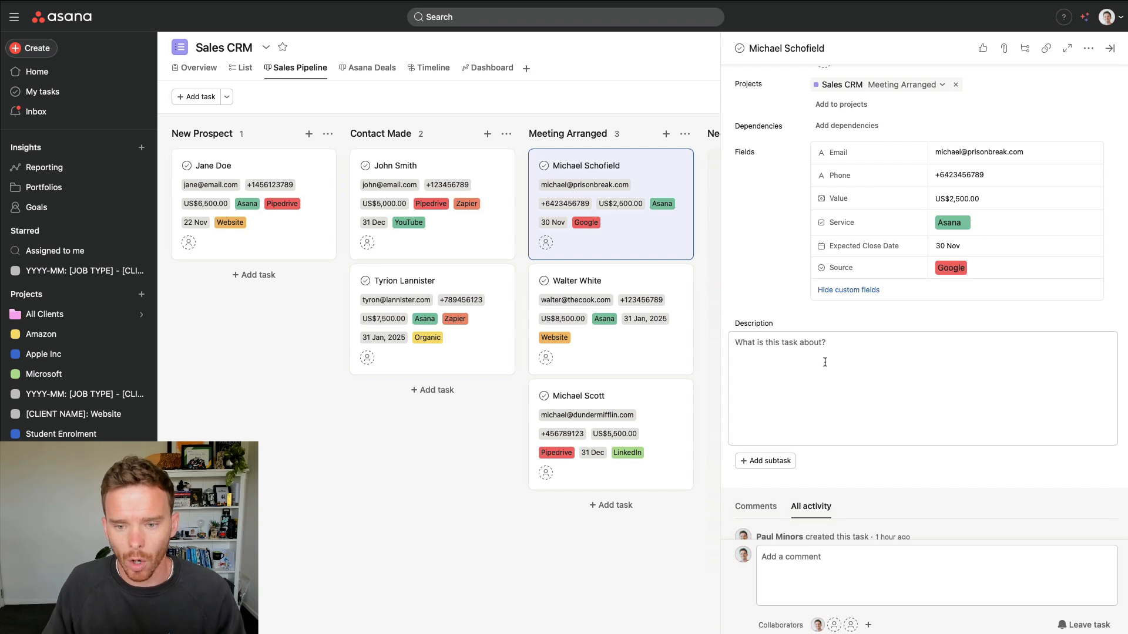
{"action": "scroll", "coordinate": [821, 361], "scroll_direction": "up", "scroll_amount": 3}
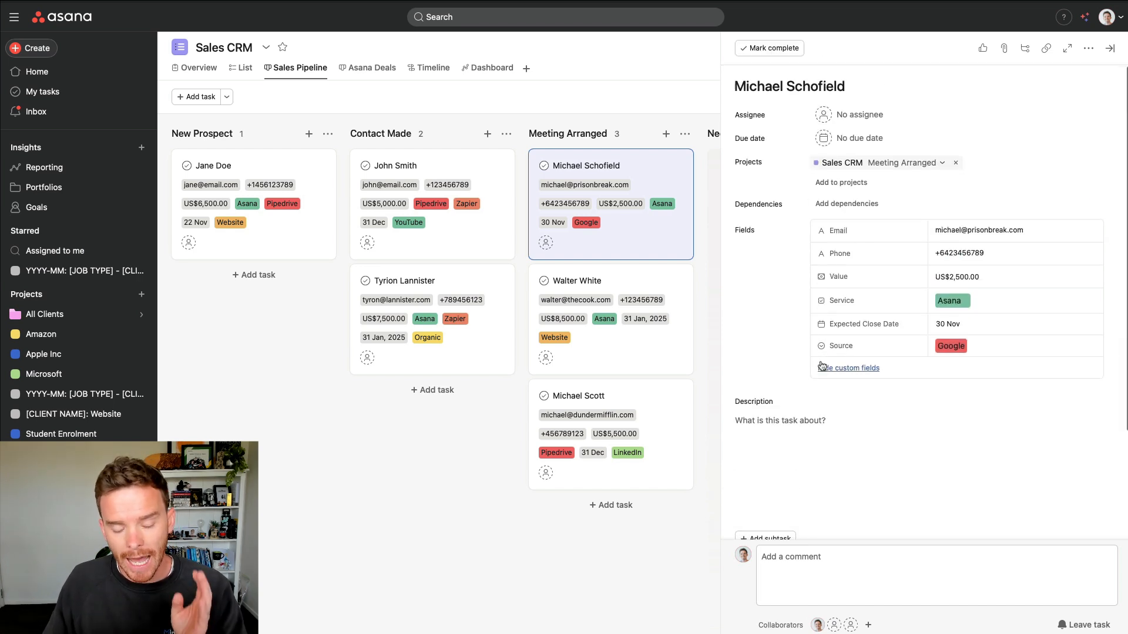
{"action": "scroll", "coordinate": [822, 367], "scroll_direction": "down", "scroll_amount": 5}
{"action": "left_click", "coordinate": [771, 399]}
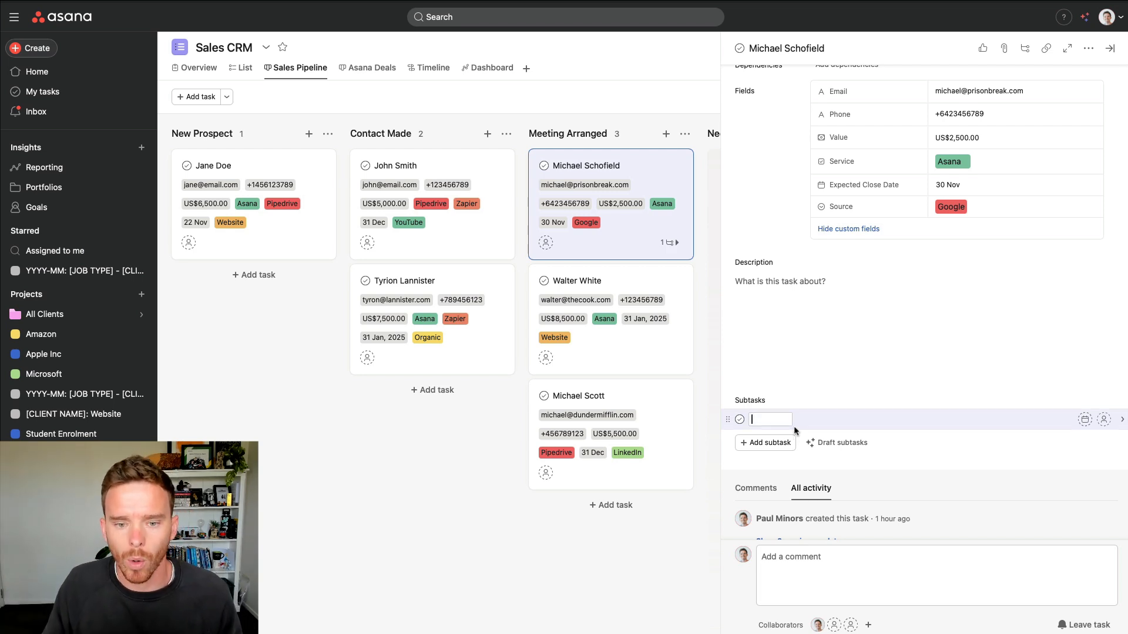
{"action": "key", "text": "BackSpace"}
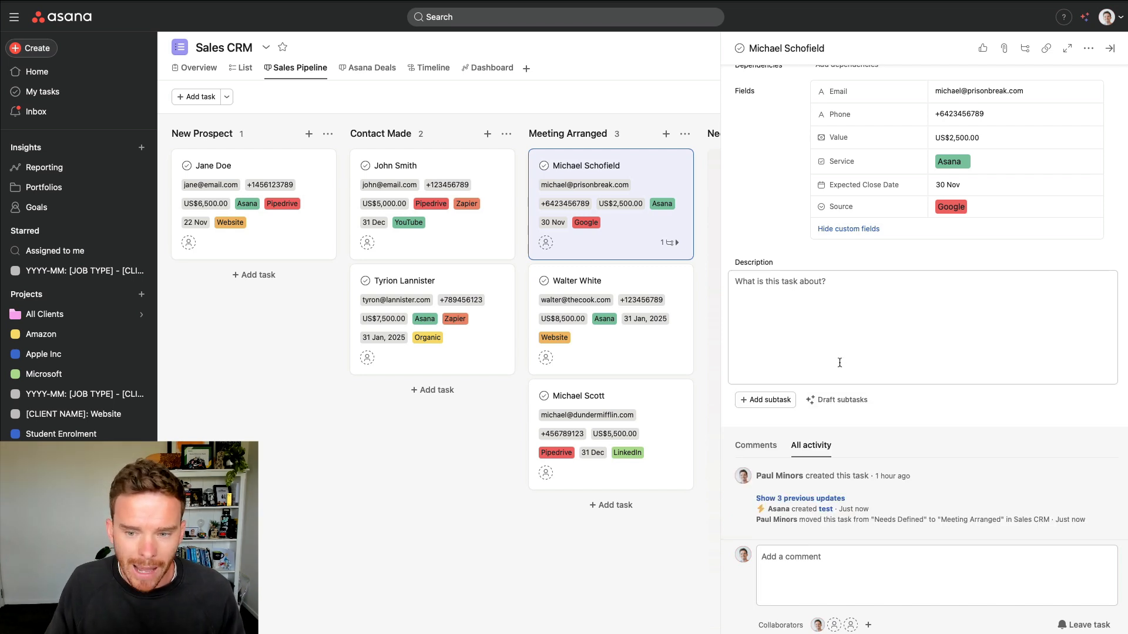
{"action": "scroll", "coordinate": [839, 363], "scroll_direction": "up", "scroll_amount": 3}
{"action": "left_click", "coordinate": [1108, 48]}
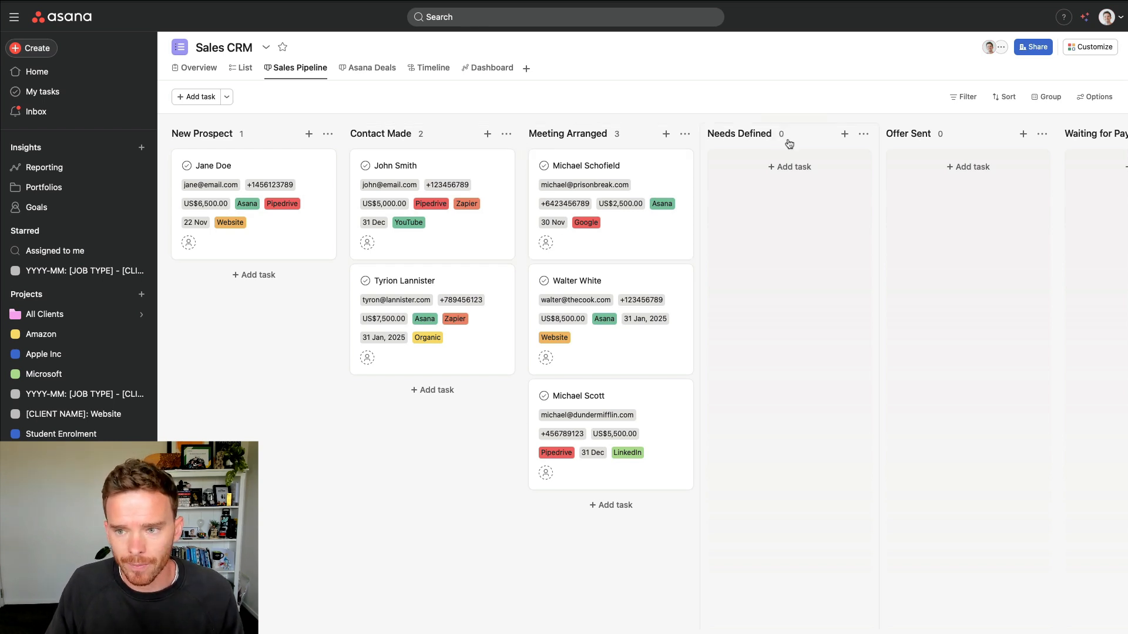
Go to the project's Rules under Customize and start adding a new rule.
{"action": "left_click", "coordinate": [1079, 53]}
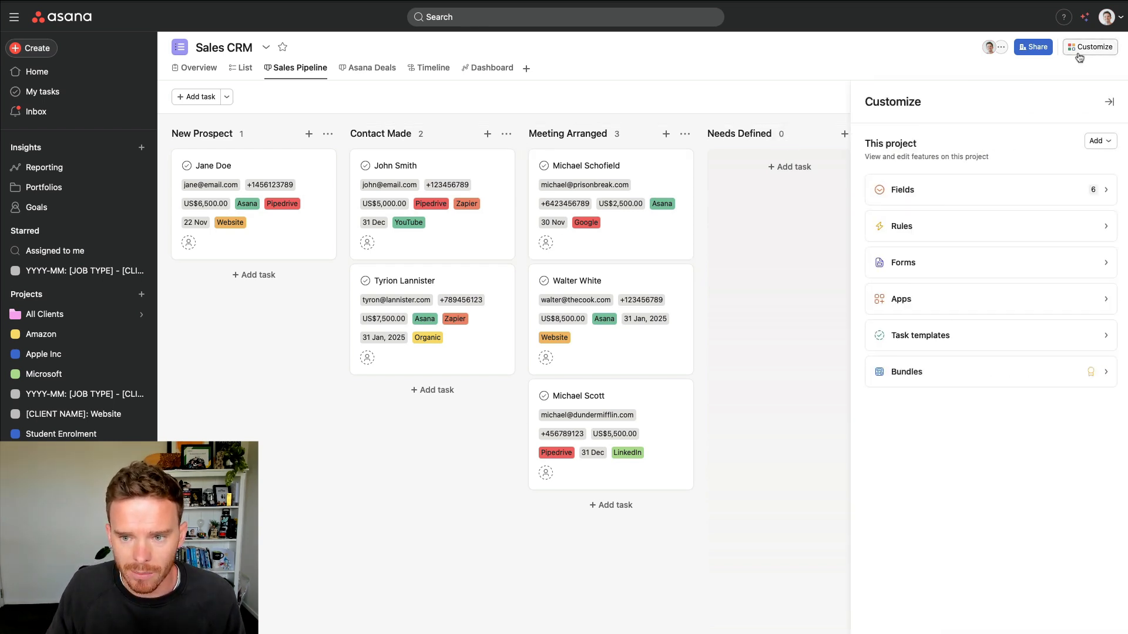
{"action": "left_click", "coordinate": [964, 231]}
{"action": "left_click", "coordinate": [1095, 148]}
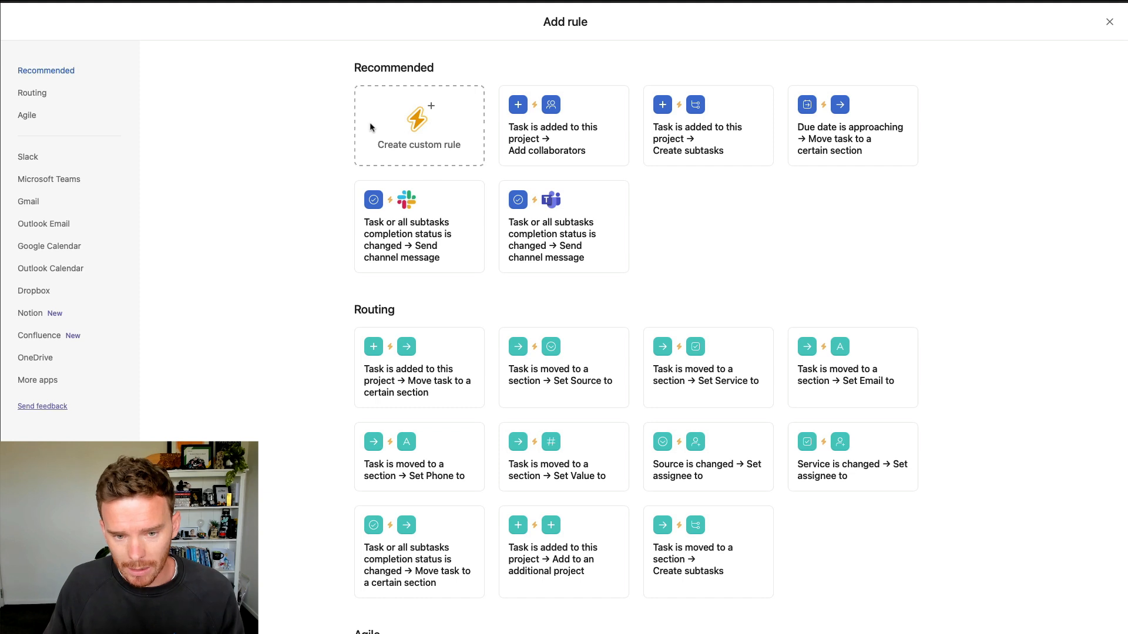
Create a custom rule triggered when a task is moved to the Needs Defined section.
{"action": "left_click", "coordinate": [425, 147]}
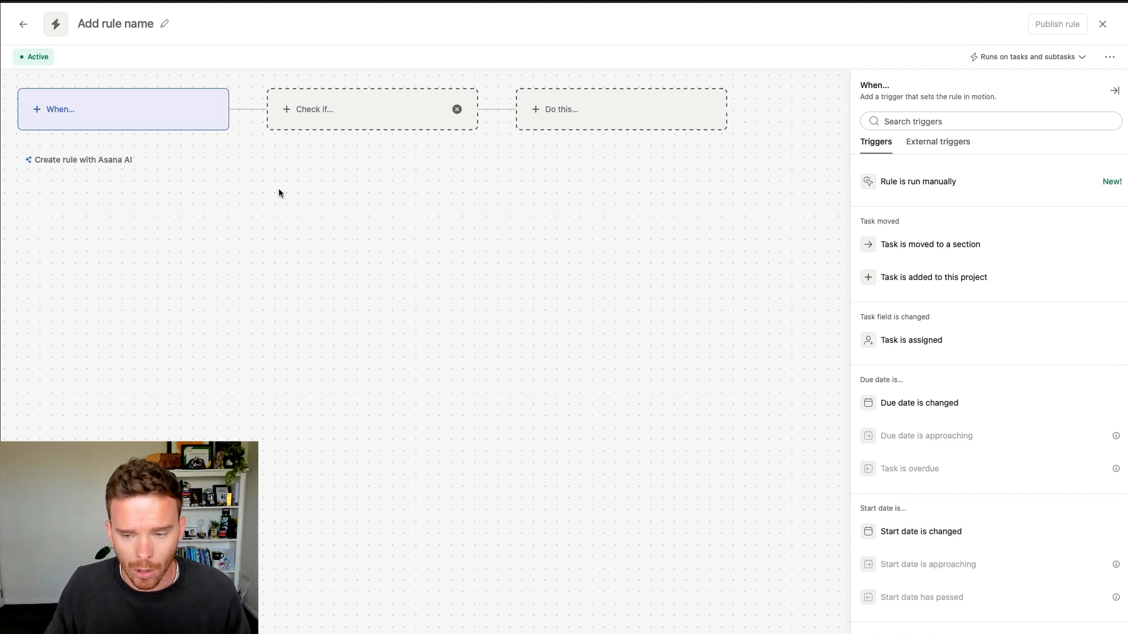
{"action": "scroll", "coordinate": [974, 523], "scroll_direction": "down", "scroll_amount": 6}
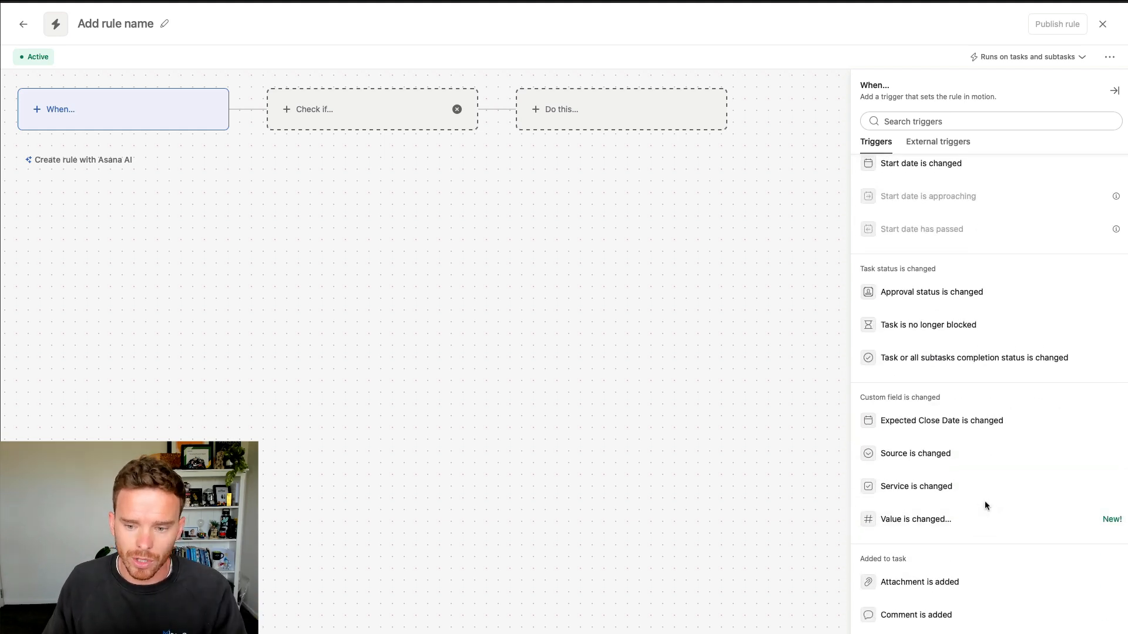
{"action": "scroll", "coordinate": [986, 506], "scroll_direction": "up", "scroll_amount": 1}
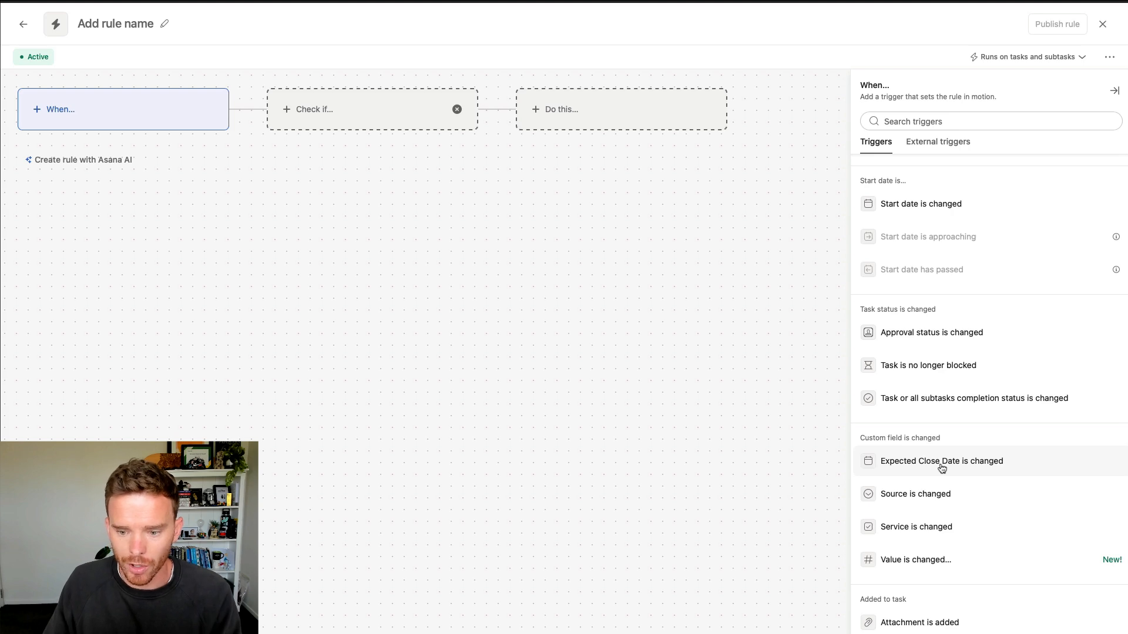
{"action": "scroll", "coordinate": [938, 538], "scroll_direction": "up", "scroll_amount": 6}
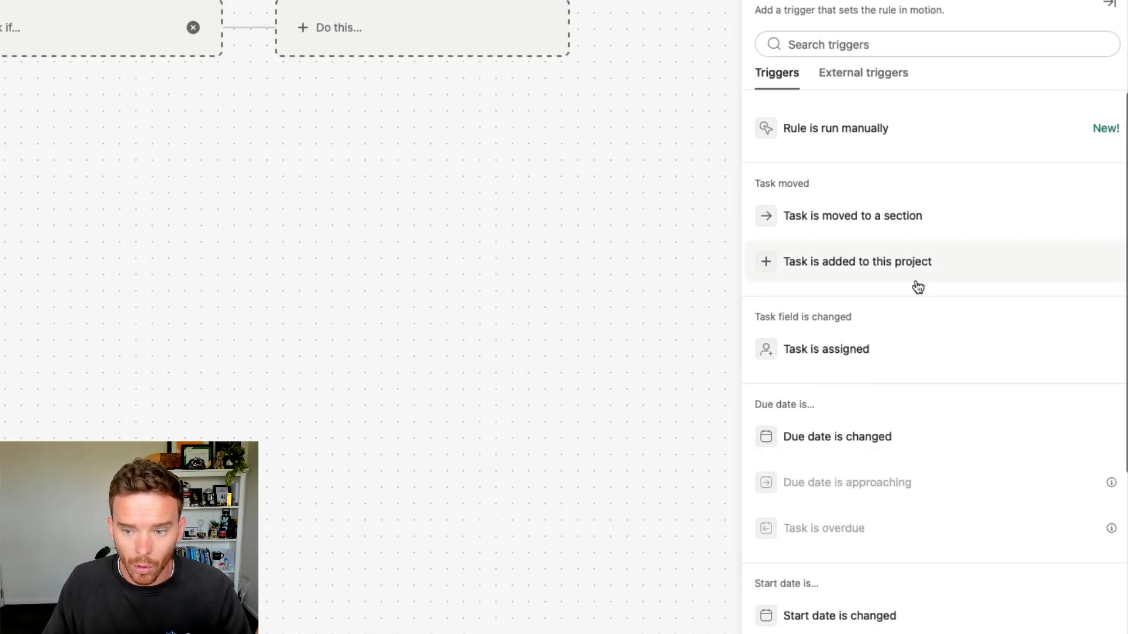
{"action": "left_click", "coordinate": [851, 226]}
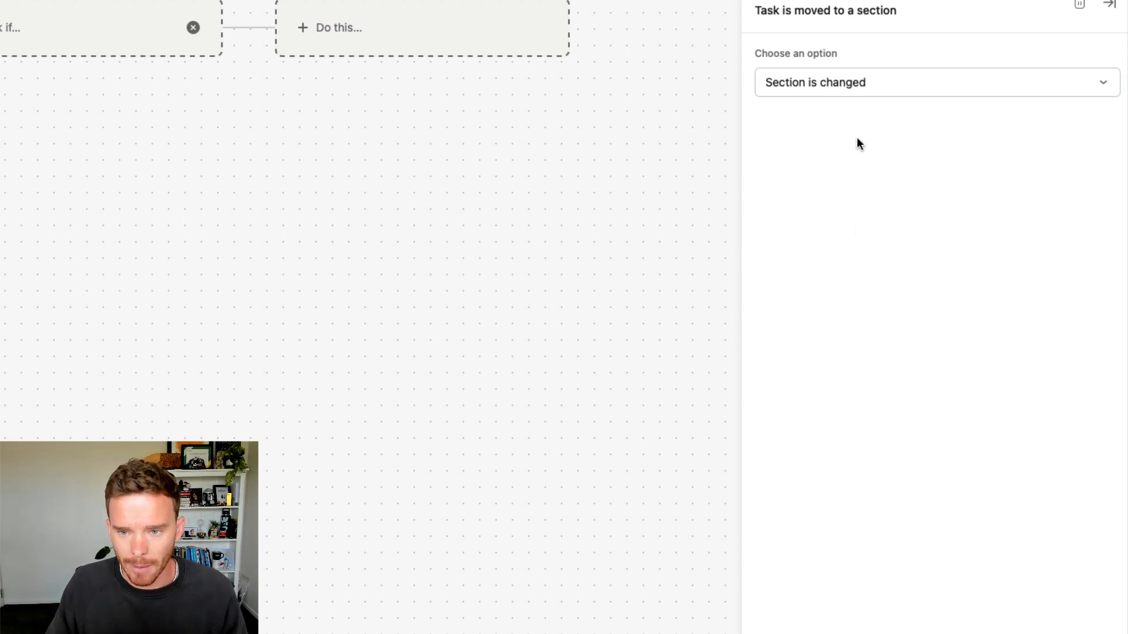
{"action": "left_click", "coordinate": [864, 89]}
{"action": "left_click", "coordinate": [847, 149]}
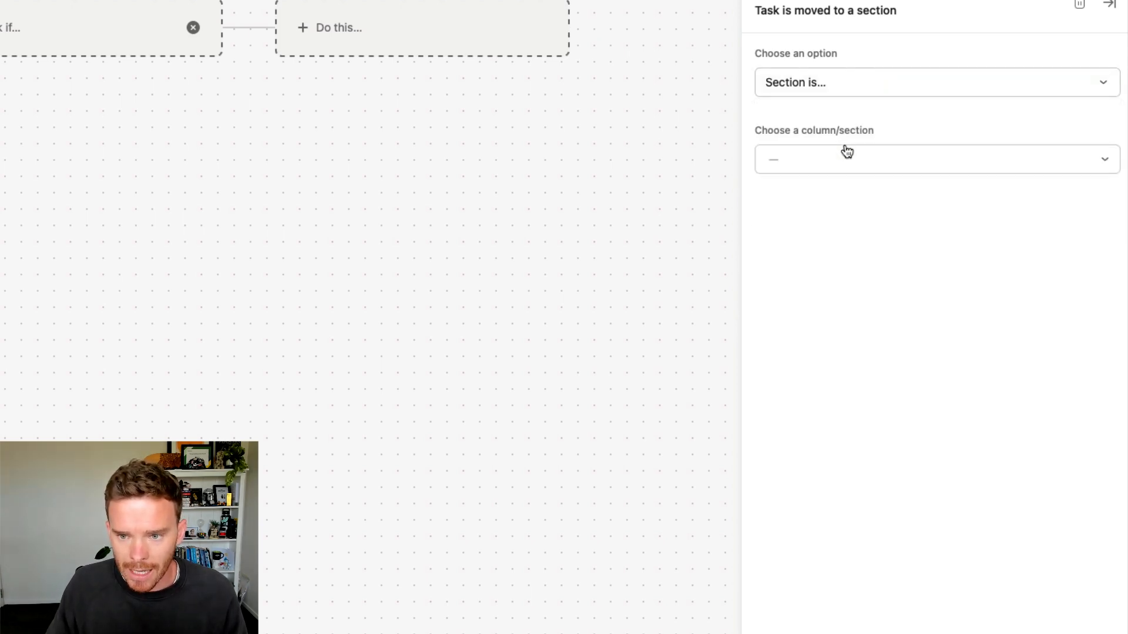
{"action": "left_click", "coordinate": [844, 154]}
{"action": "left_click", "coordinate": [837, 283]}
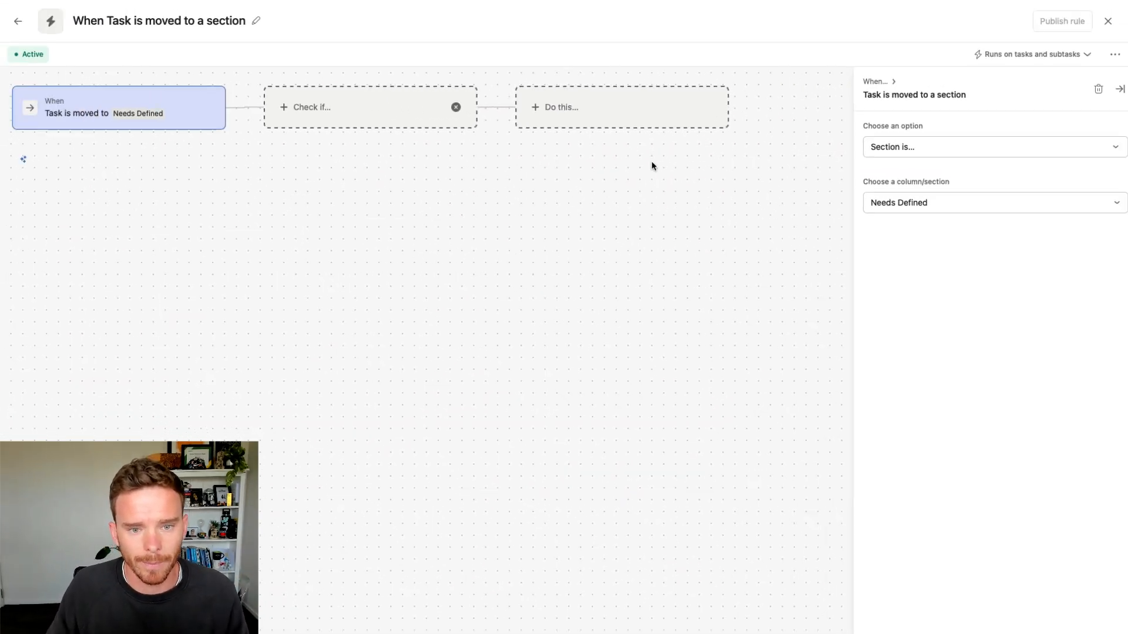
Browse the rule's available conditions and the list of possible actions.
{"action": "left_click", "coordinate": [414, 113]}
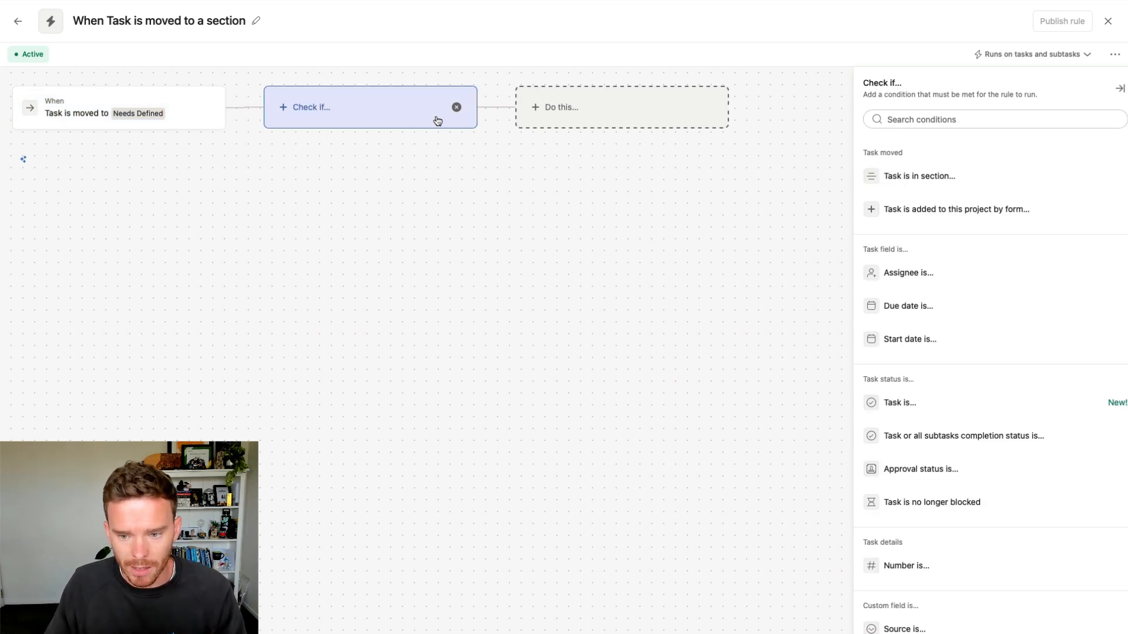
{"action": "scroll", "coordinate": [946, 239], "scroll_direction": "down", "scroll_amount": 3}
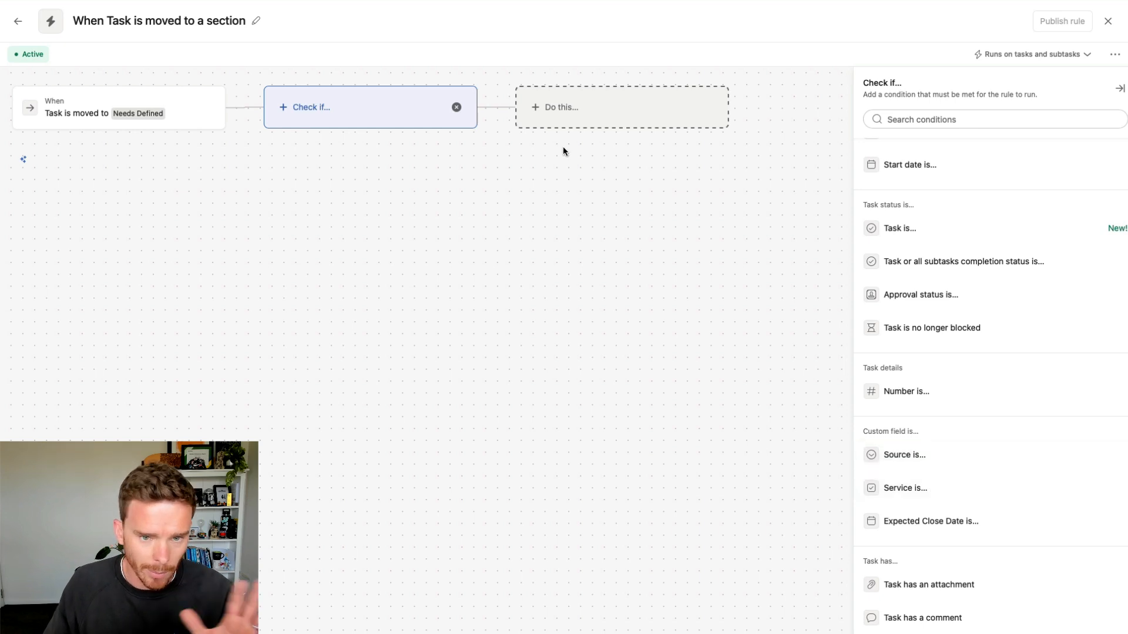
{"action": "left_click", "coordinate": [598, 110]}
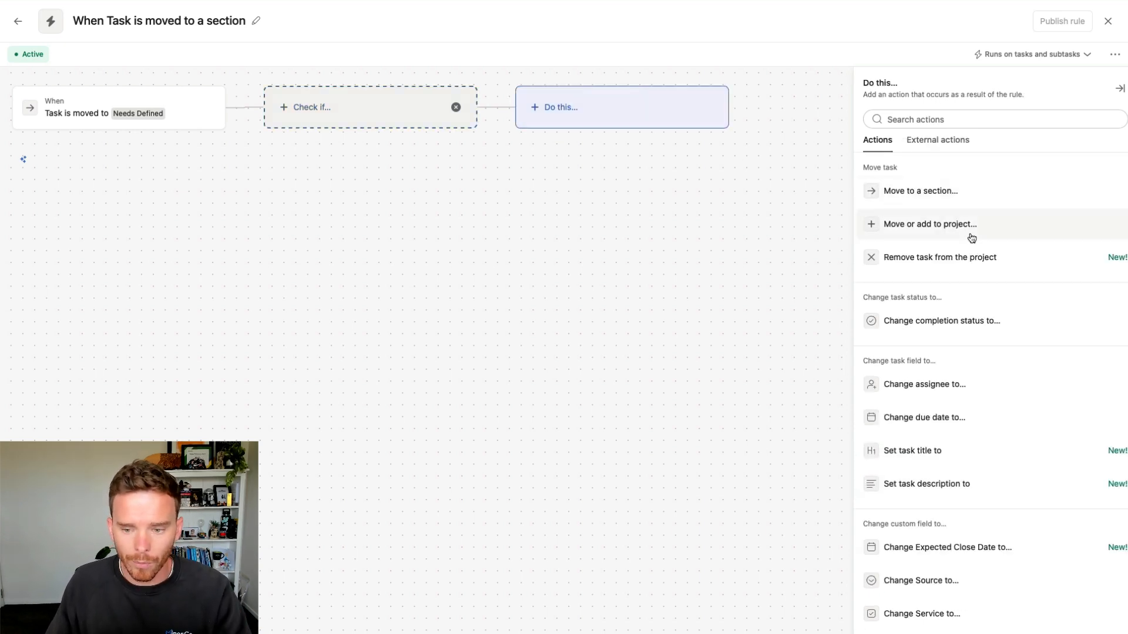
{"action": "scroll", "coordinate": [972, 238], "scroll_direction": "down", "scroll_amount": 3}
{"action": "scroll", "coordinate": [964, 241], "scroll_direction": "down", "scroll_amount": 5}
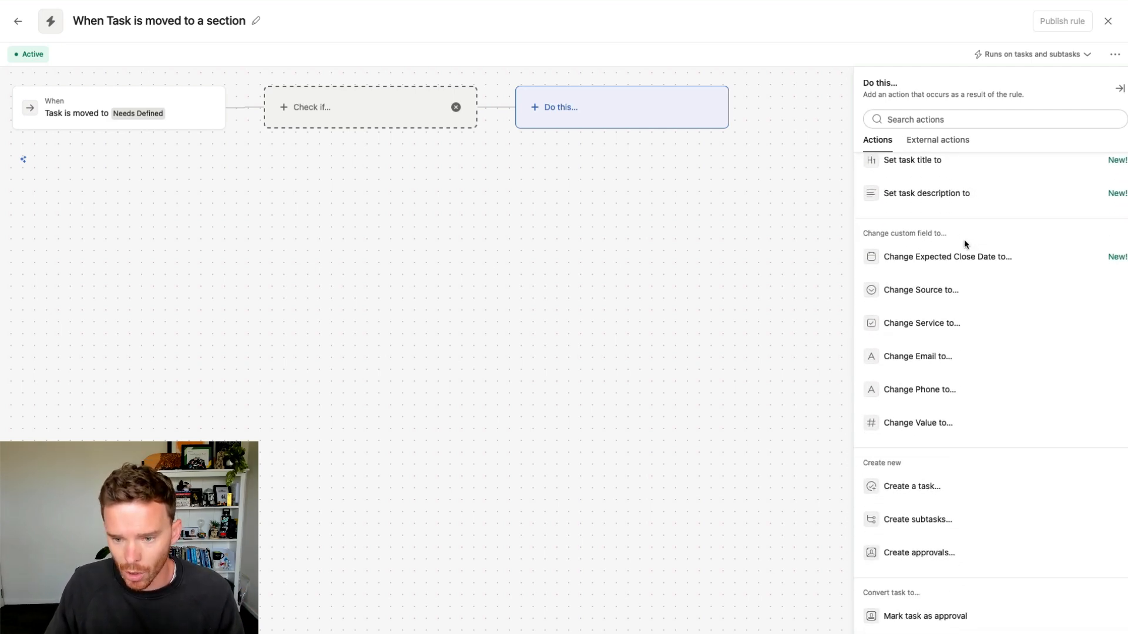
{"action": "scroll", "coordinate": [964, 244], "scroll_direction": "down", "scroll_amount": 4}
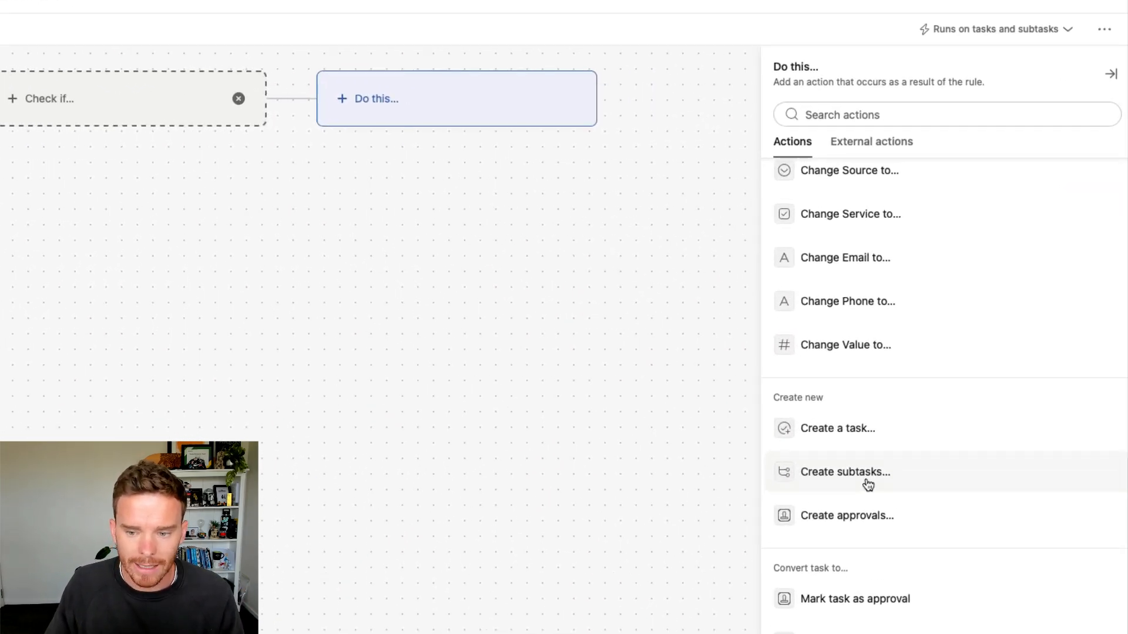
Add a Create subtasks action naming the subtask after the task plus '- Send quote'.
{"action": "left_click", "coordinate": [891, 457]}
{"action": "left_click", "coordinate": [820, 129]}
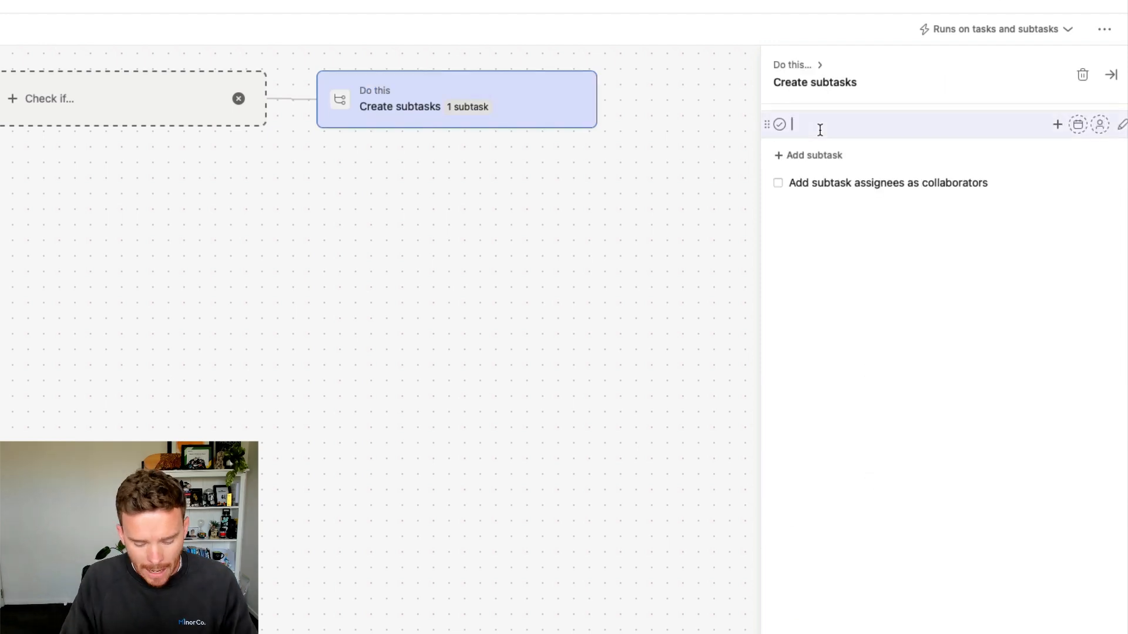
{"action": "type", "text": "Sen"}
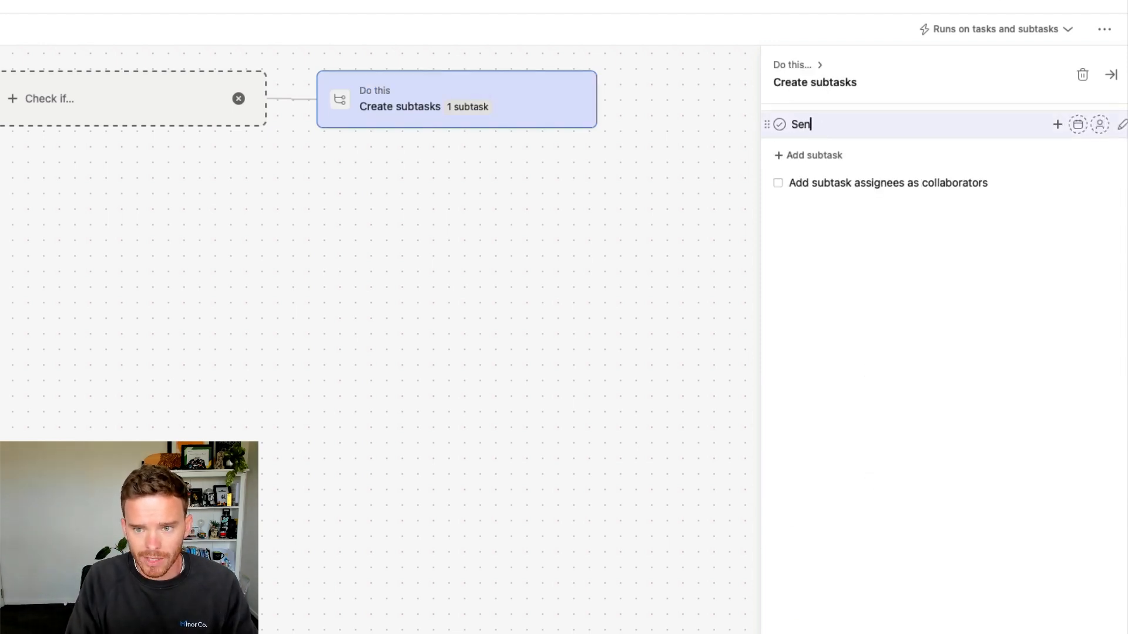
{"action": "key", "text": "BackSpace"}
{"action": "key", "text": "BackSpace"}
{"action": "key", "text": "BackSpace"}
{"action": "key", "text": "BackSpace"}
{"action": "key", "text": "BackSpace"}
{"action": "key", "text": "BackSpace"}
{"action": "key", "text": "BackSpace"}
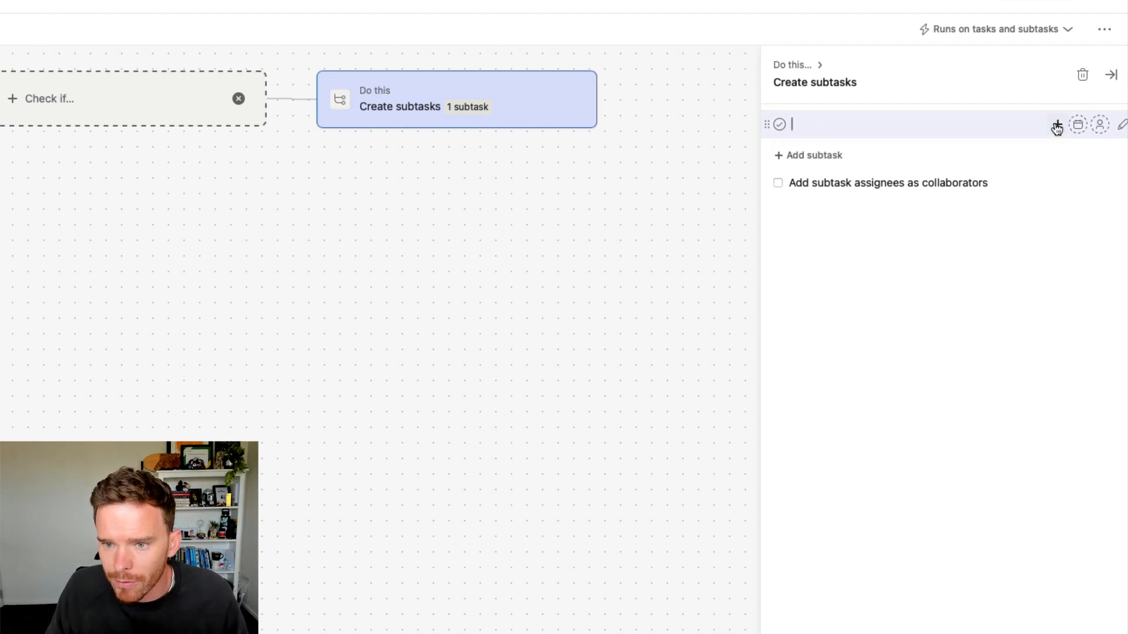
{"action": "left_click", "coordinate": [1058, 124]}
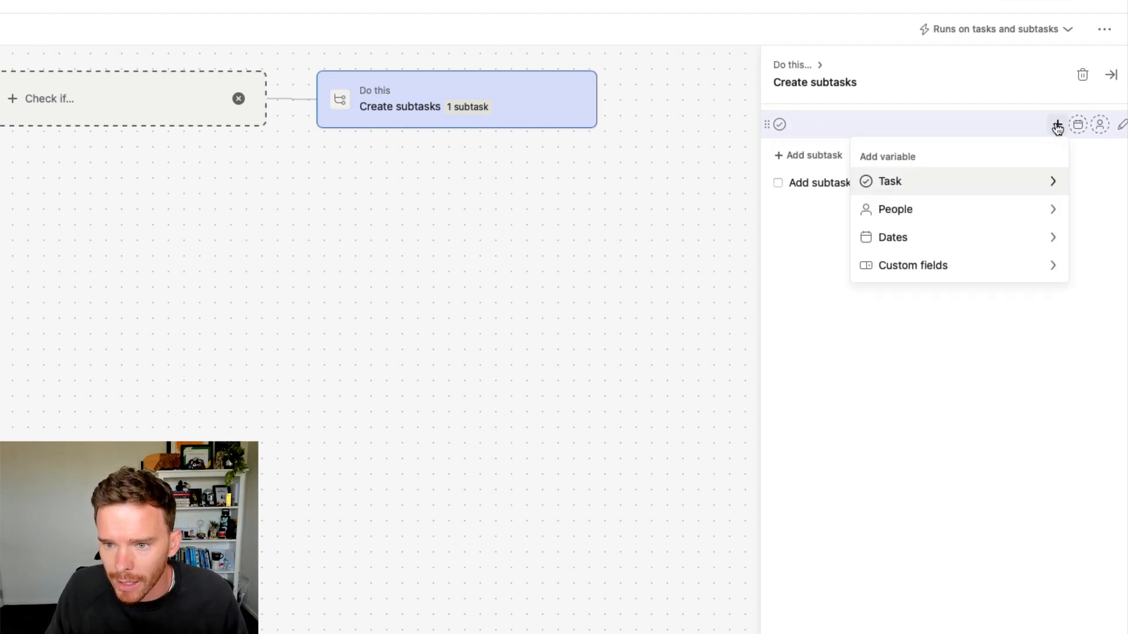
{"action": "left_click", "coordinate": [1003, 182]}
{"action": "left_click", "coordinate": [940, 250]}
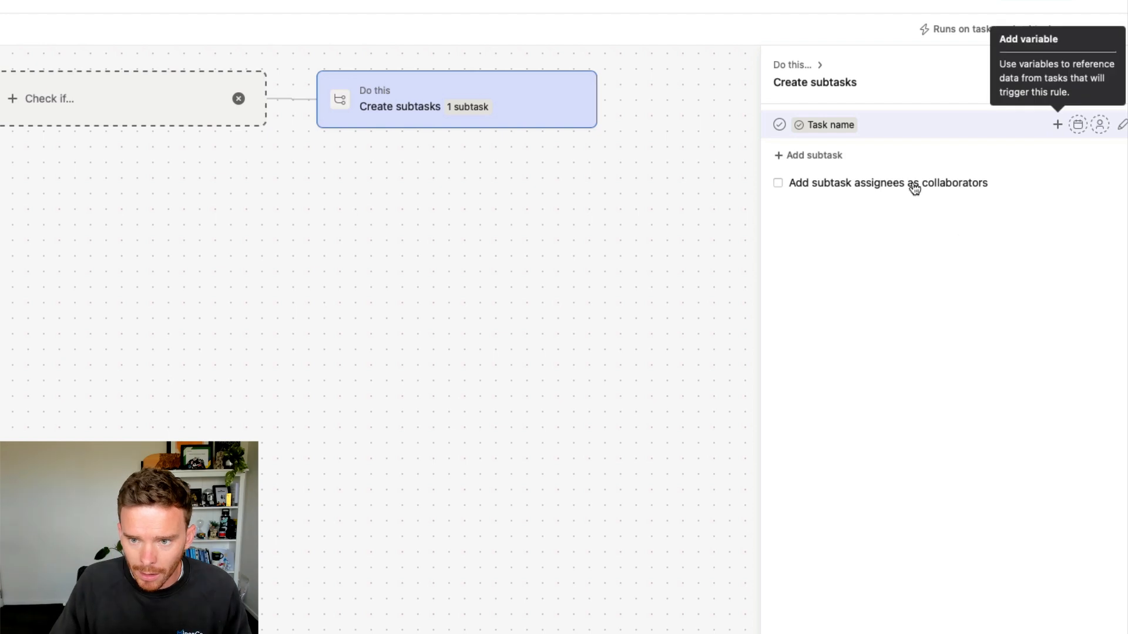
{"action": "type", "text": "- S"}
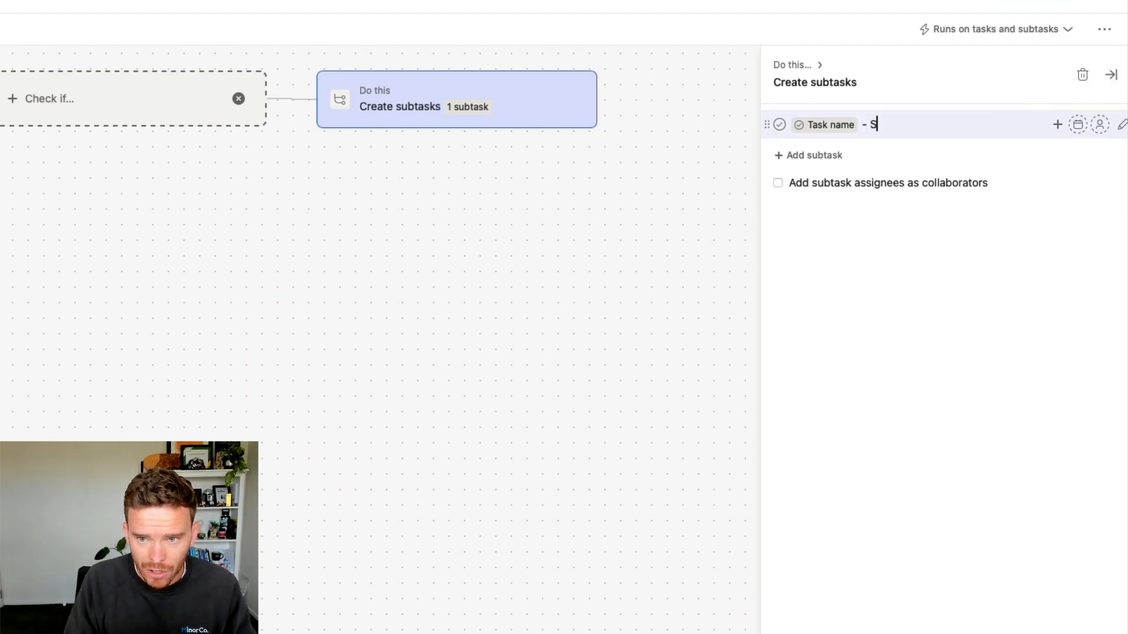
{"action": "type", "text": "end quote"}
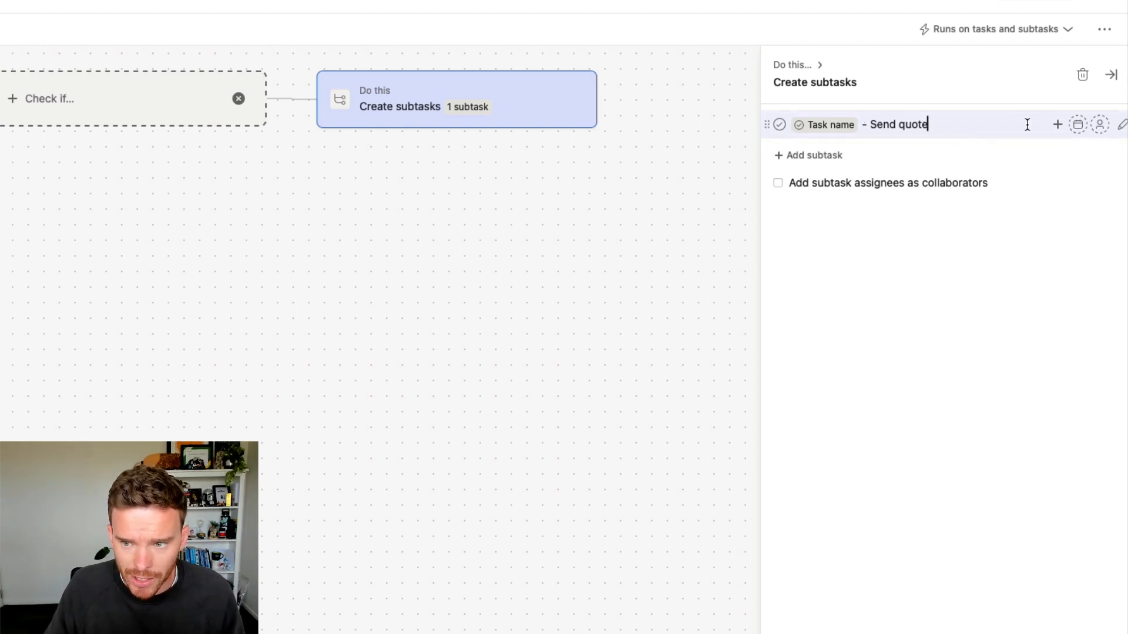
Give the subtask the trigger date as due date and the trigger task's assignee.
{"action": "left_click", "coordinate": [1078, 125]}
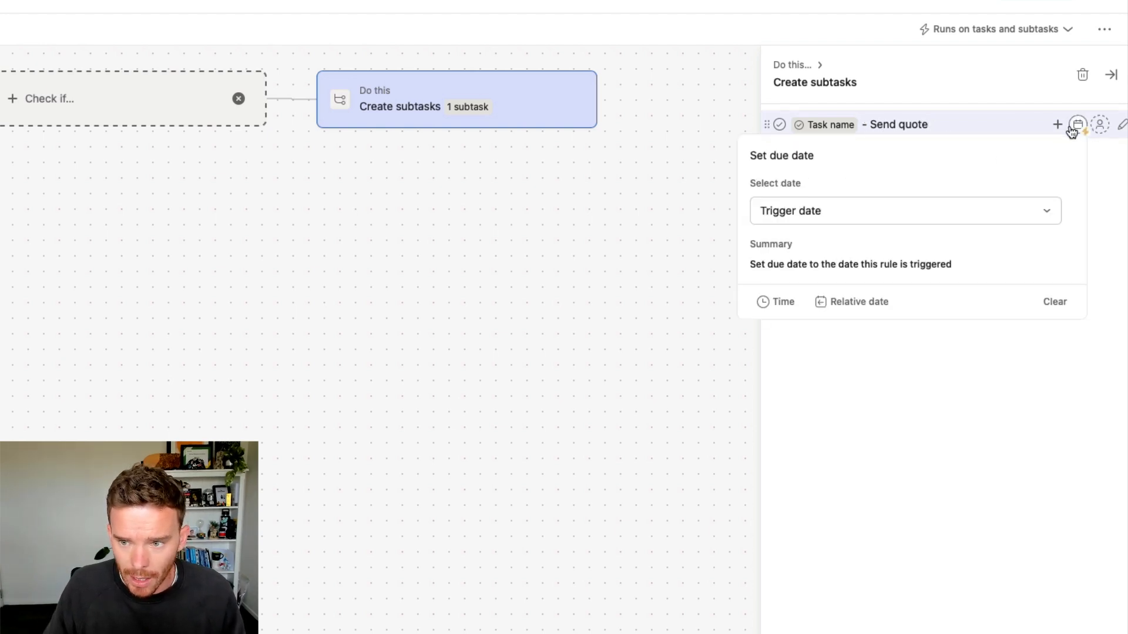
{"action": "left_click", "coordinate": [864, 219]}
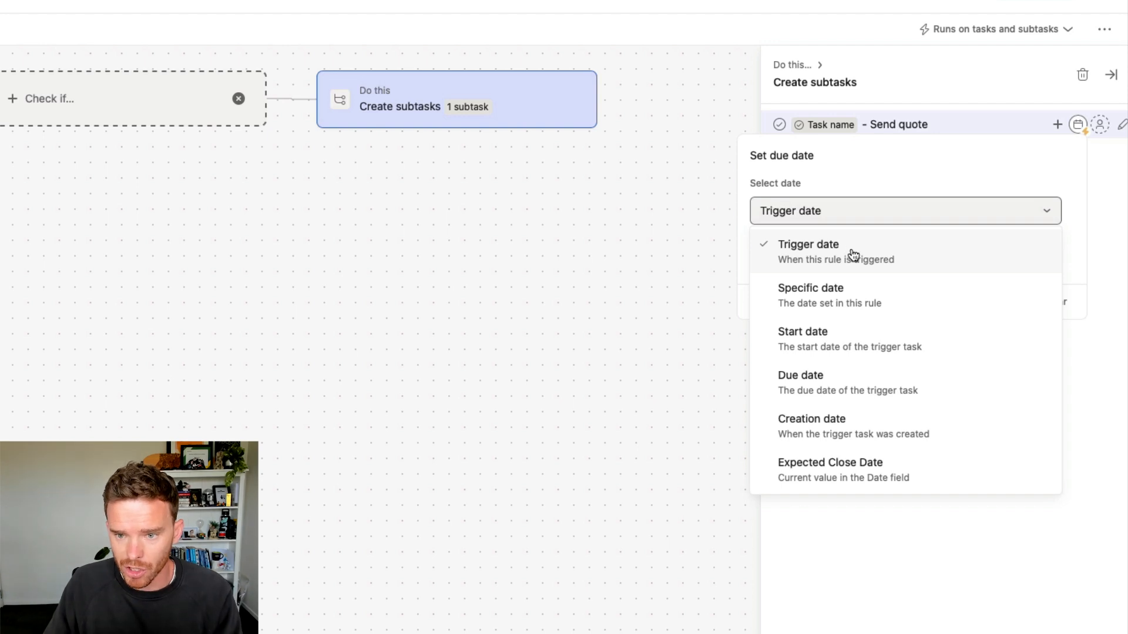
{"action": "left_click", "coordinate": [852, 254]}
{"action": "left_click", "coordinate": [1098, 130]}
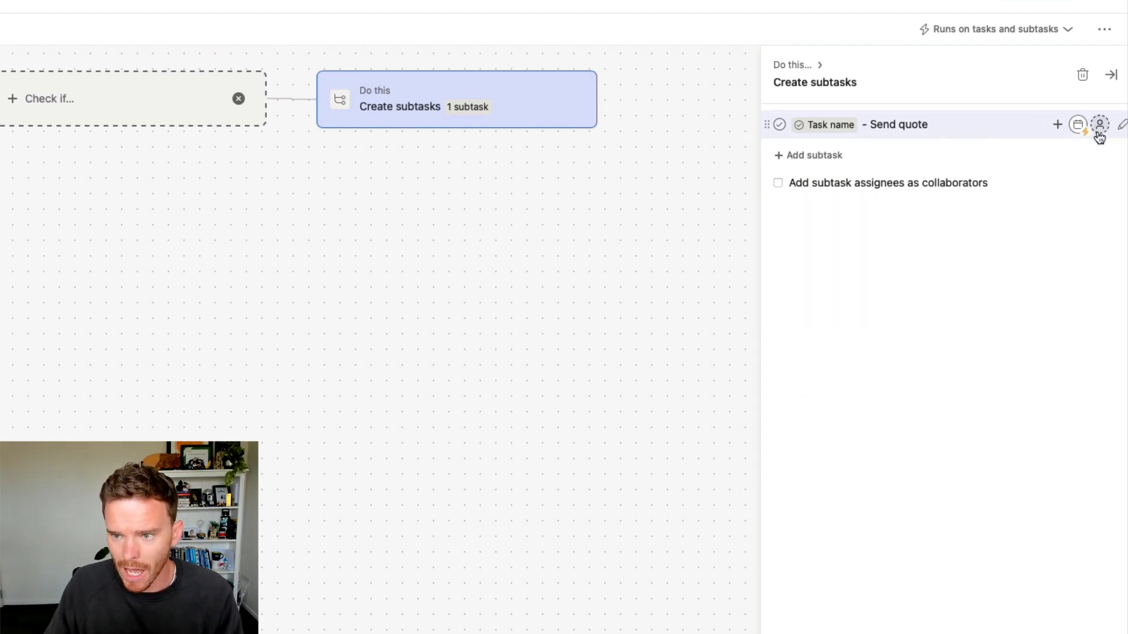
{"action": "left_click", "coordinate": [1100, 126]}
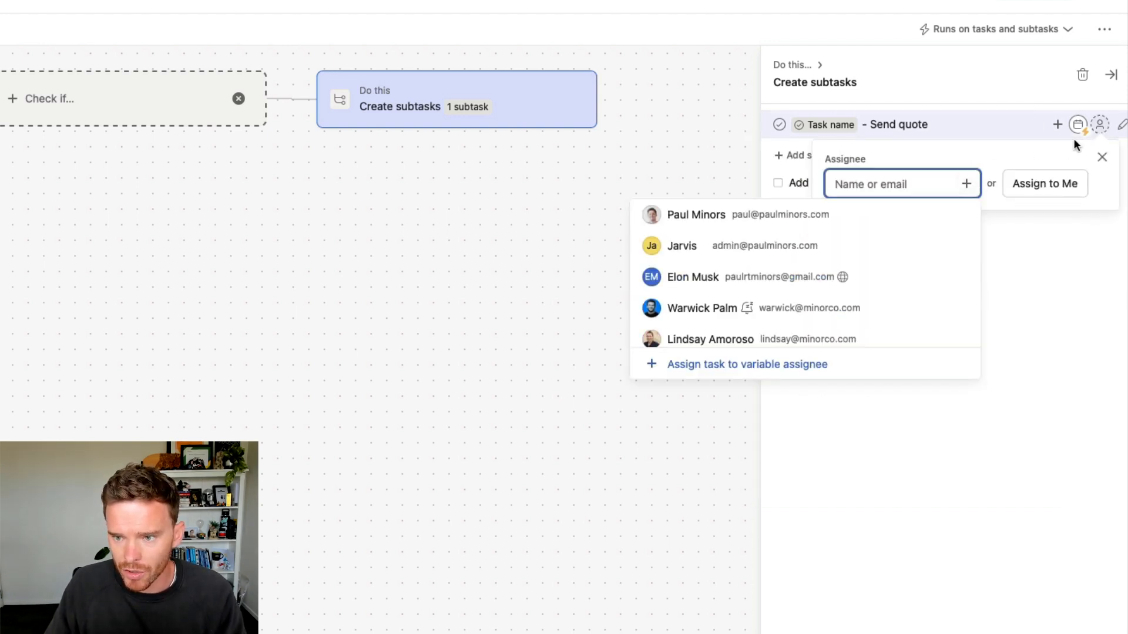
{"action": "left_click", "coordinate": [835, 368]}
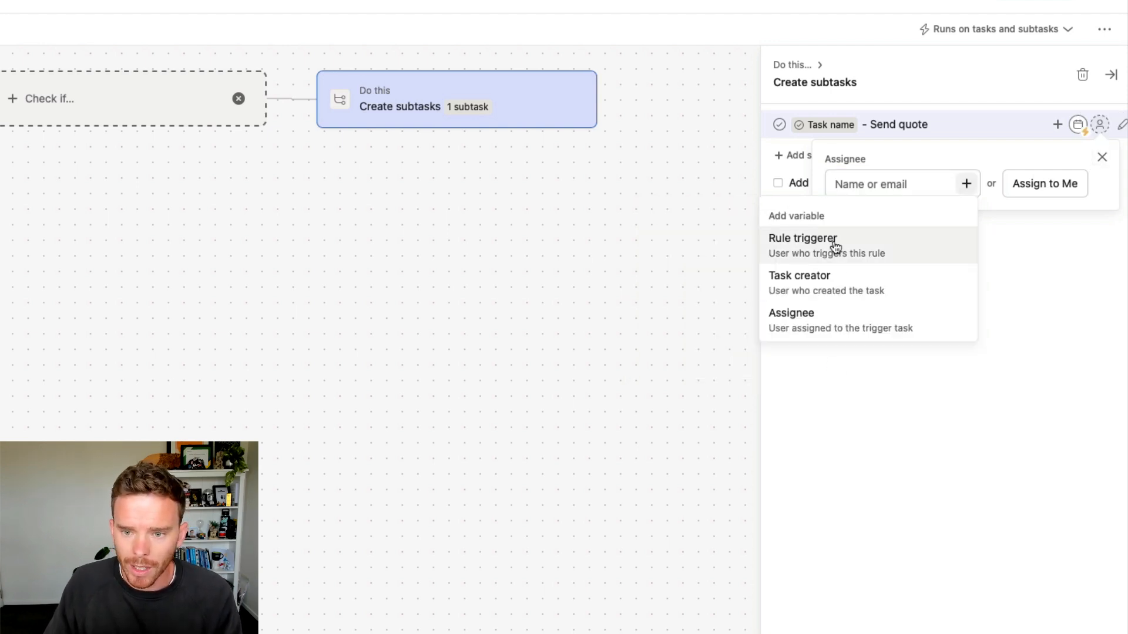
{"action": "left_click", "coordinate": [862, 323]}
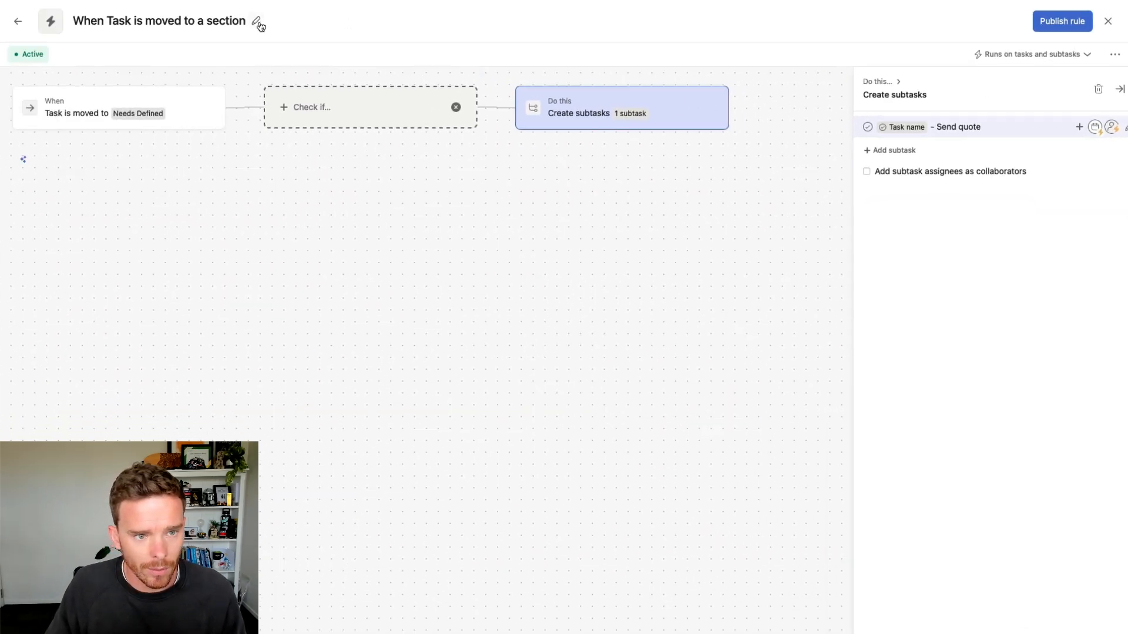
Rename the rule 'Needs Defined » Create Subtask' and publish it.
{"action": "left_click", "coordinate": [257, 22]}
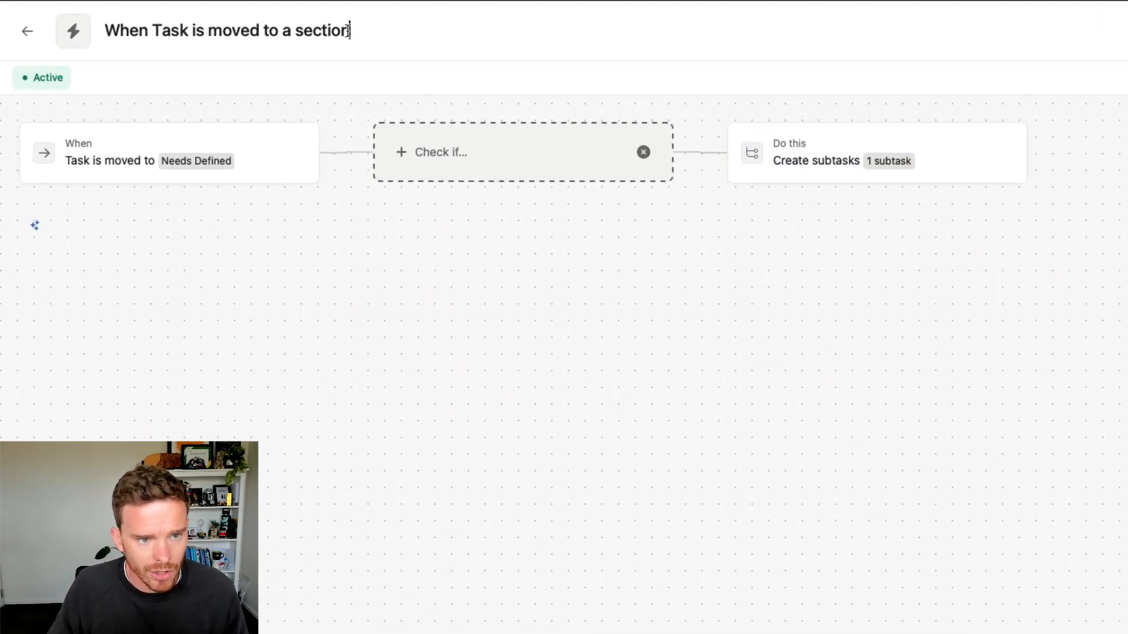
{"action": "left_click_drag", "start_coordinate": [349, 30], "coordinate": [87, 23]}
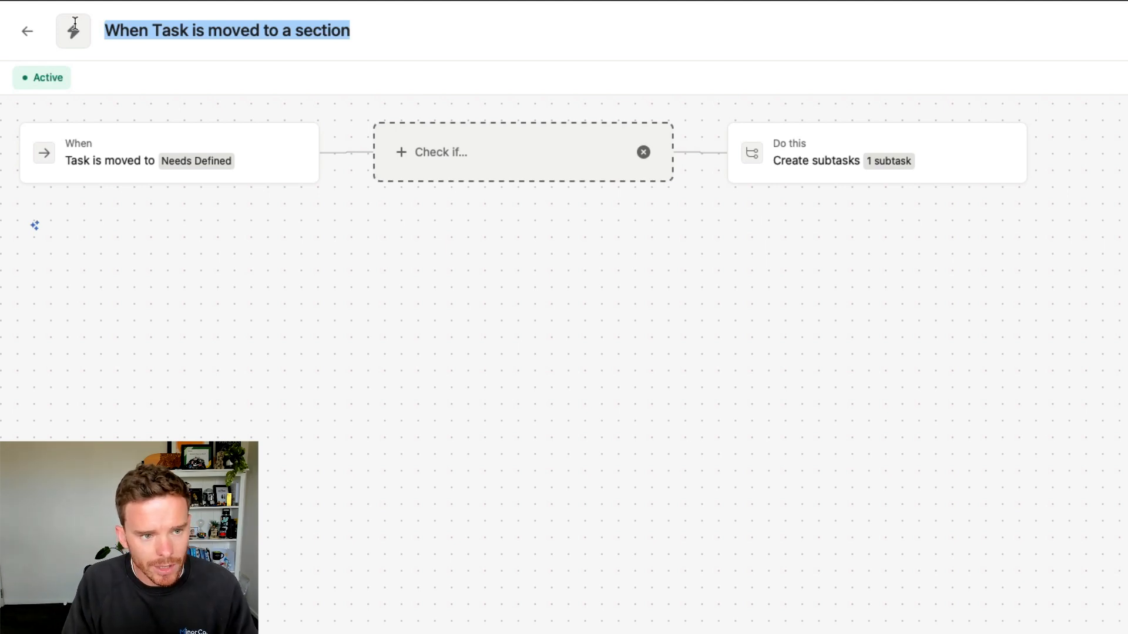
{"action": "type", "text": "Needs De"}
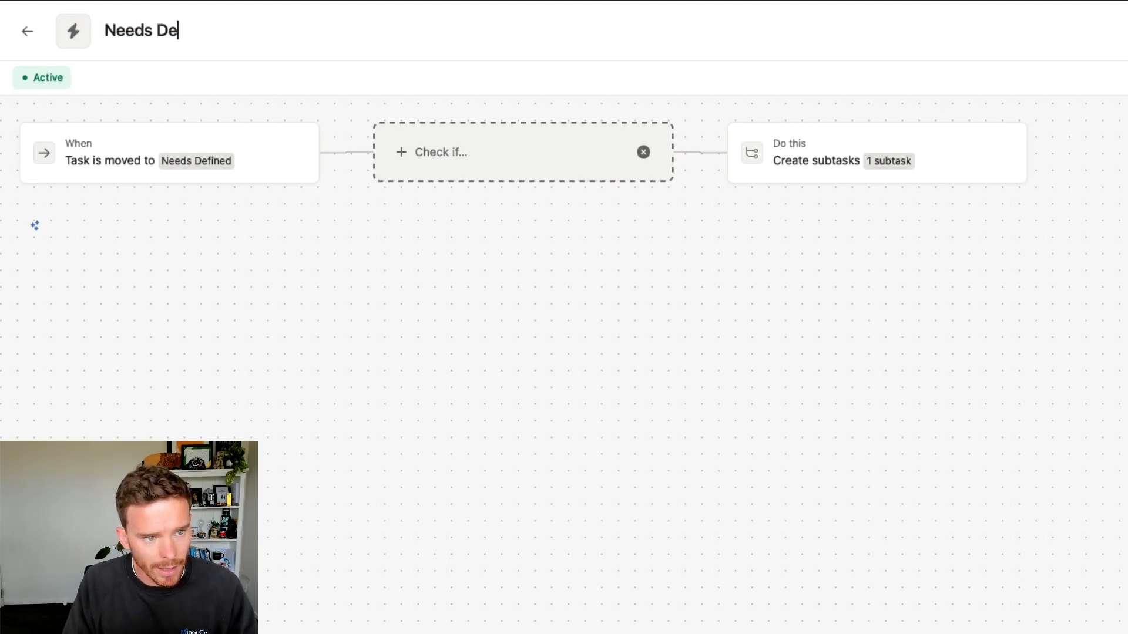
{"action": "type", "text": "fined » Crea"}
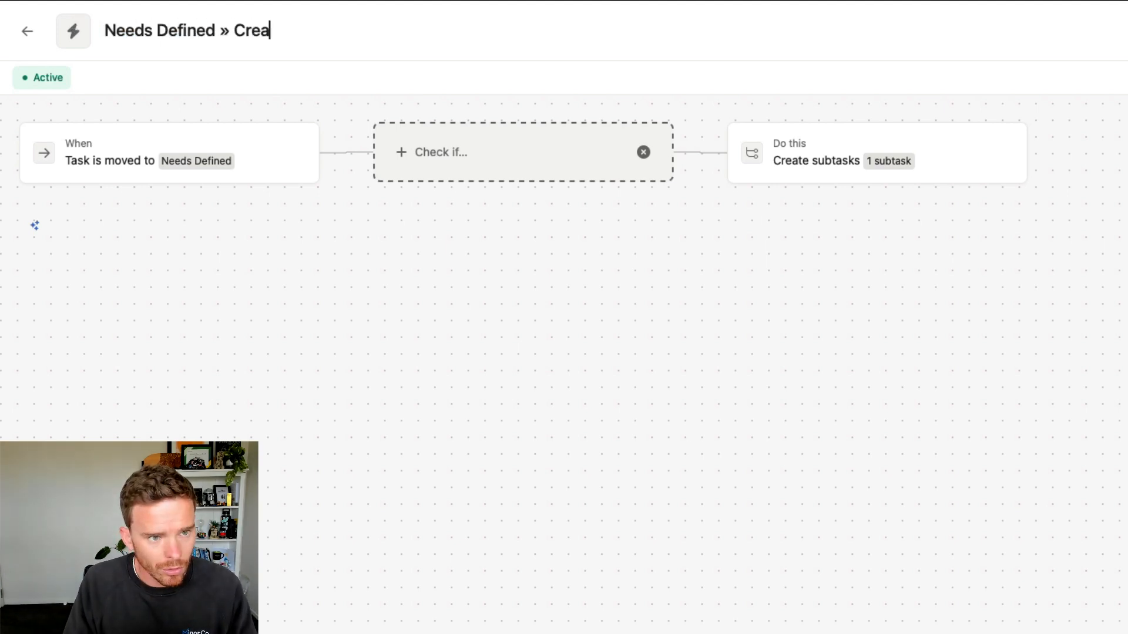
{"action": "type", "text": "te Subtask"}
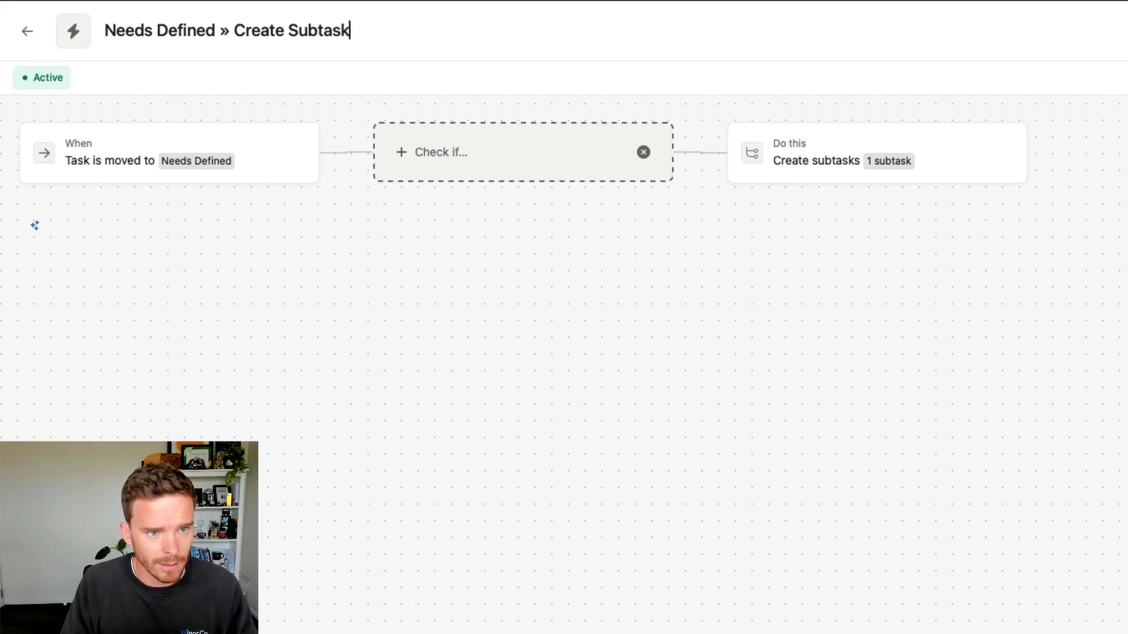
{"action": "key", "text": "Return"}
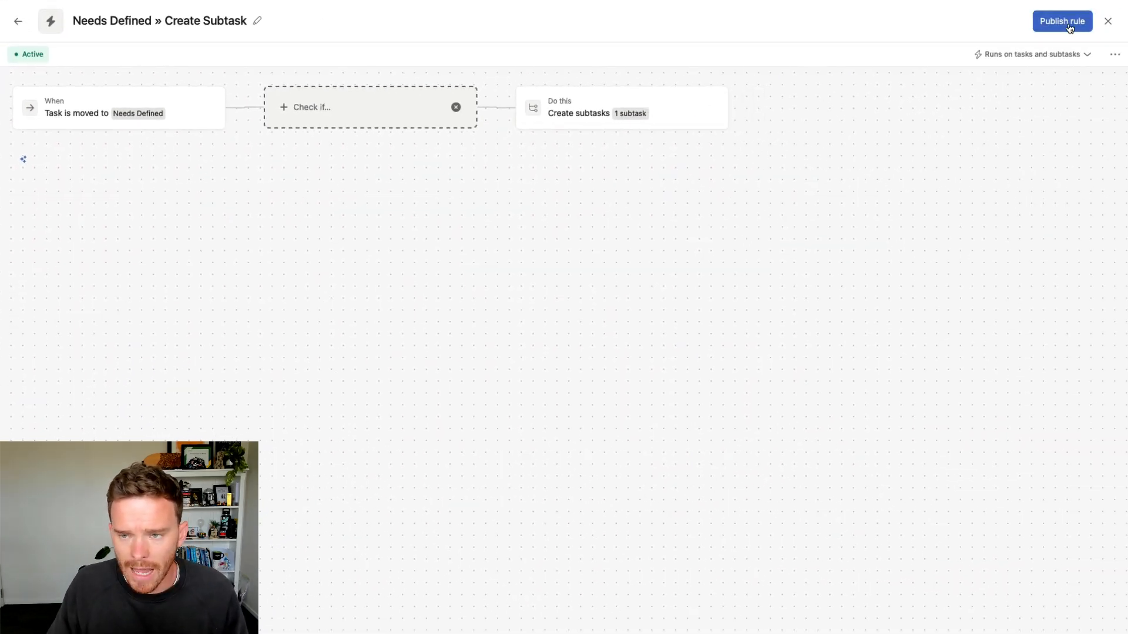
{"action": "left_click", "coordinate": [1070, 28]}
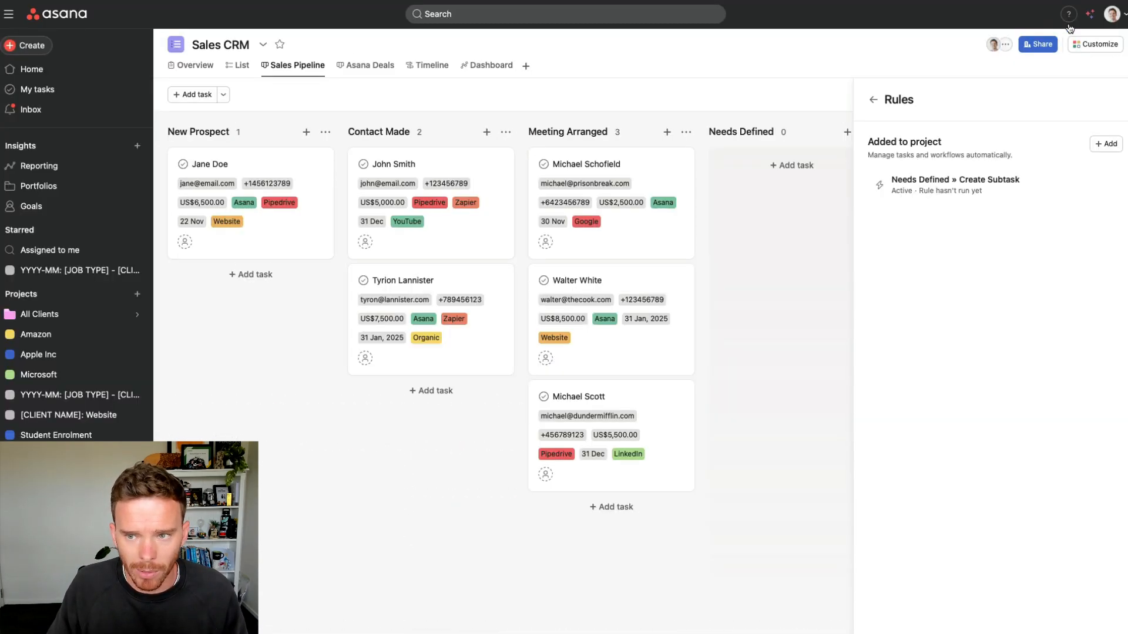
{"action": "left_click", "coordinate": [874, 102]}
Open the US$2,500 deal in Meeting Arranged and assign it to yourself.
{"action": "left_click", "coordinate": [1113, 99]}
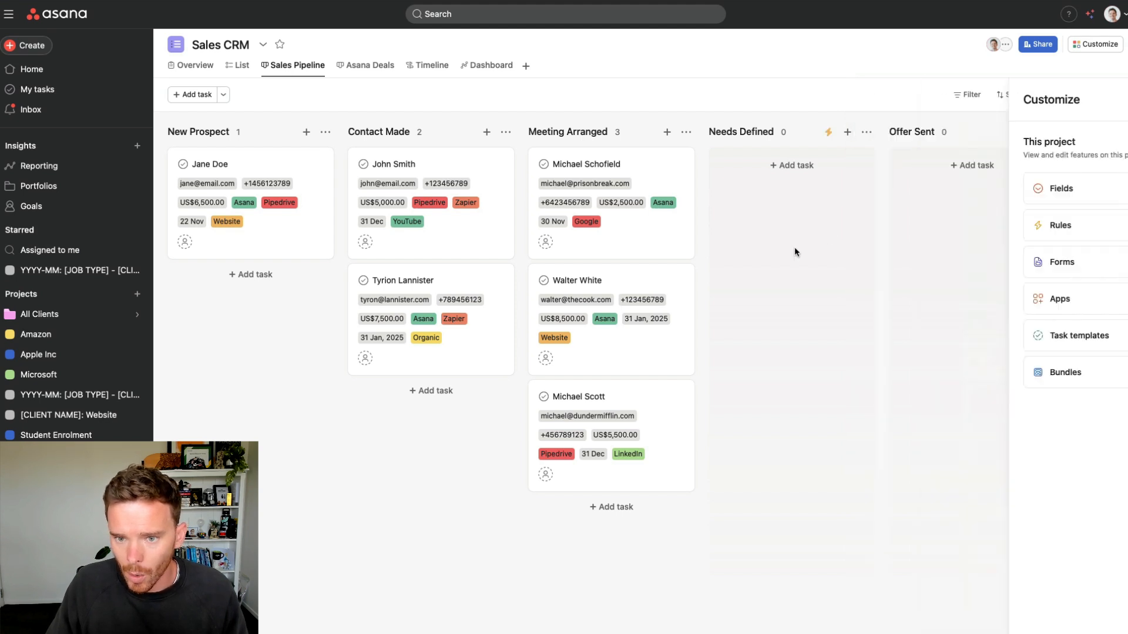
{"action": "left_click", "coordinate": [647, 171]}
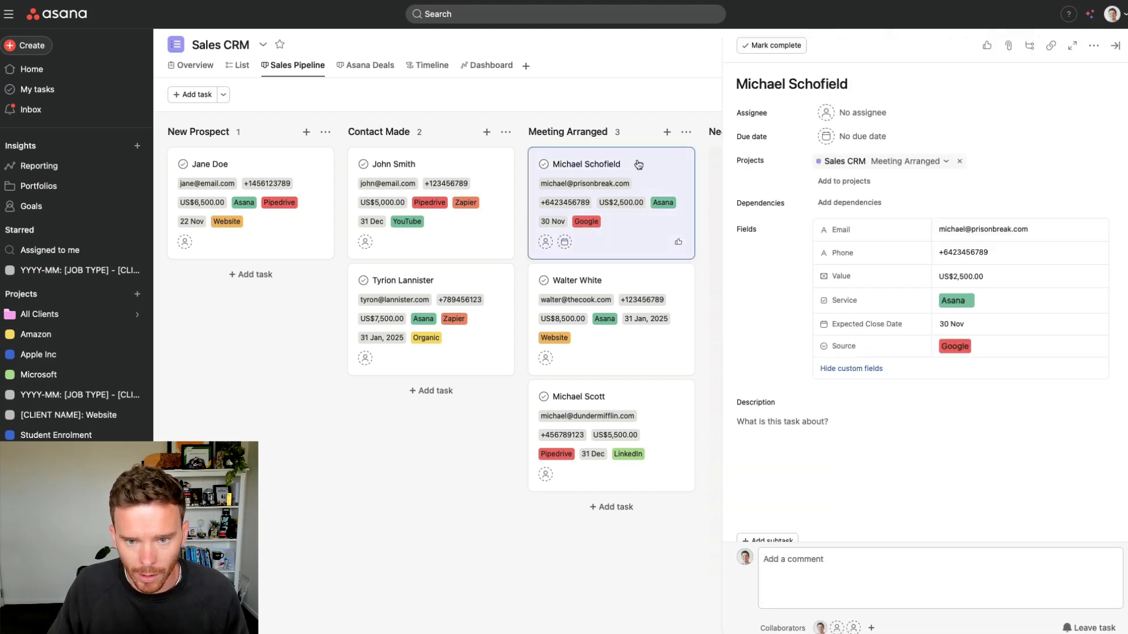
{"action": "scroll", "coordinate": [614, 164], "scroll_direction": "right", "scroll_amount": 5}
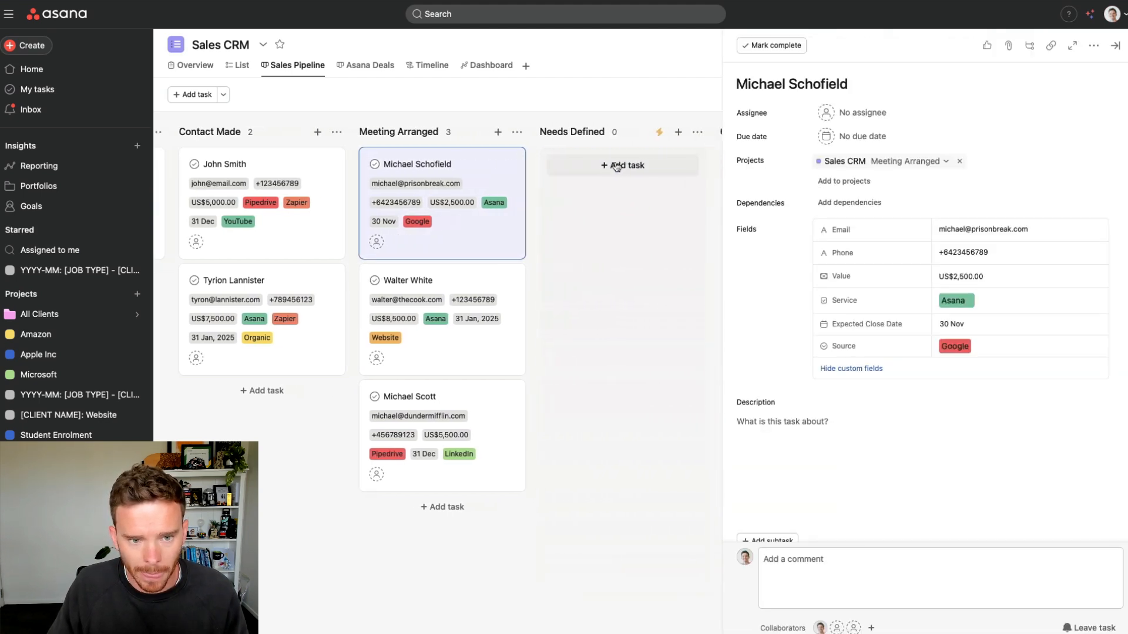
{"action": "left_click", "coordinate": [826, 113]}
{"action": "left_click", "coordinate": [880, 139]}
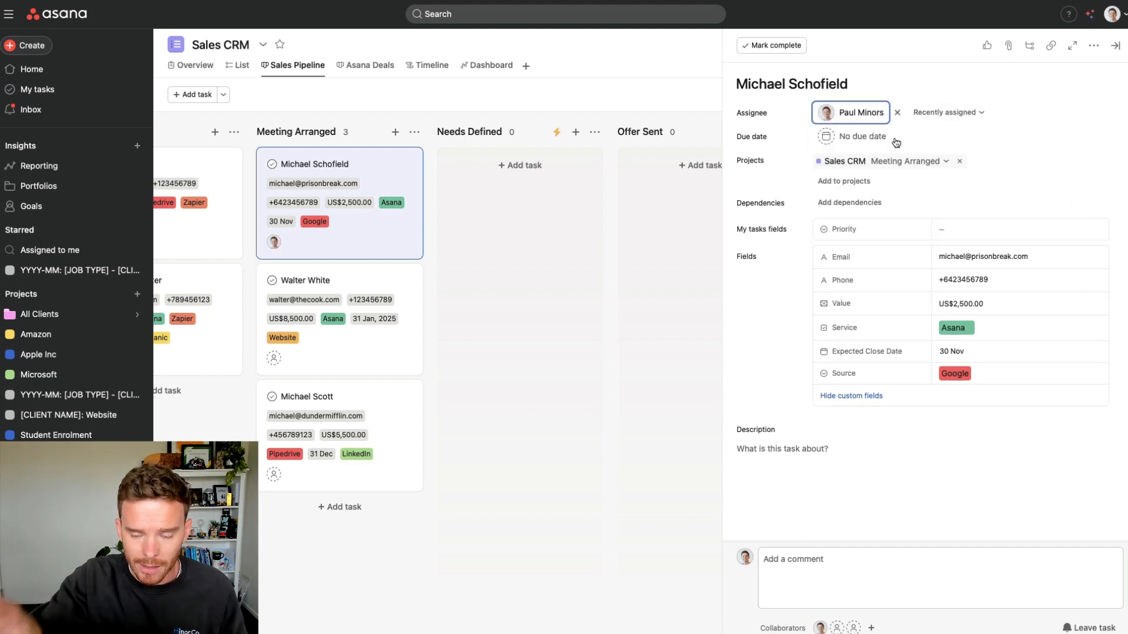
Move the deal into Needs Defined, check its new Send quote subtask, then view My tasks.
{"action": "scroll", "coordinate": [865, 248], "scroll_direction": "down", "scroll_amount": 3}
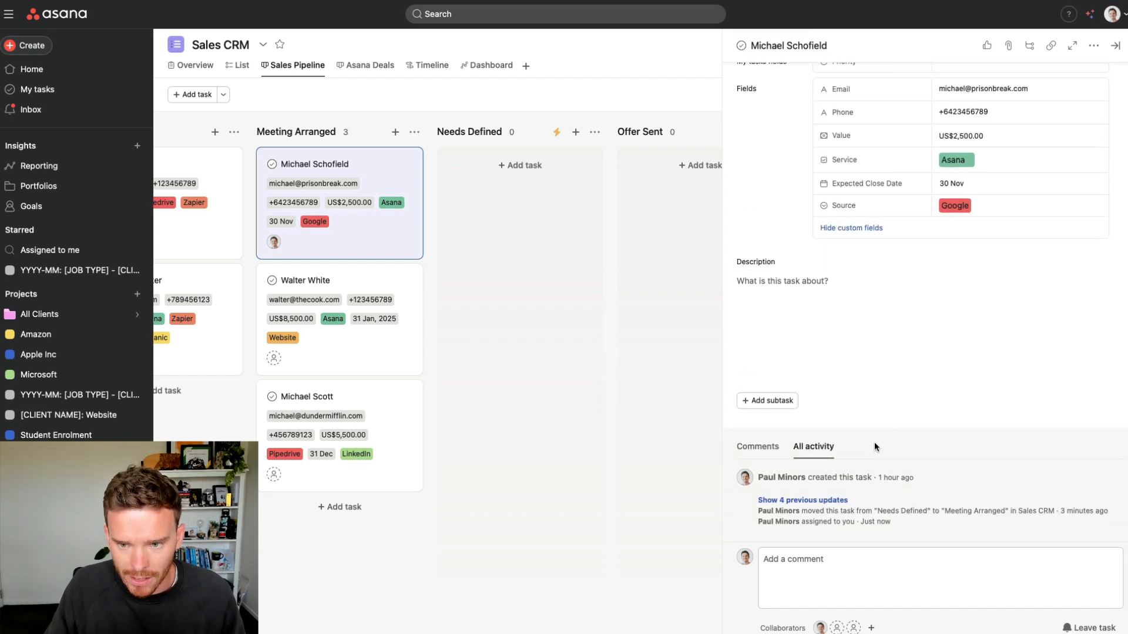
{"action": "scroll", "coordinate": [874, 438], "scroll_direction": "up", "scroll_amount": 3}
{"action": "left_click_drag", "start_coordinate": [400, 180], "coordinate": [500, 191]}
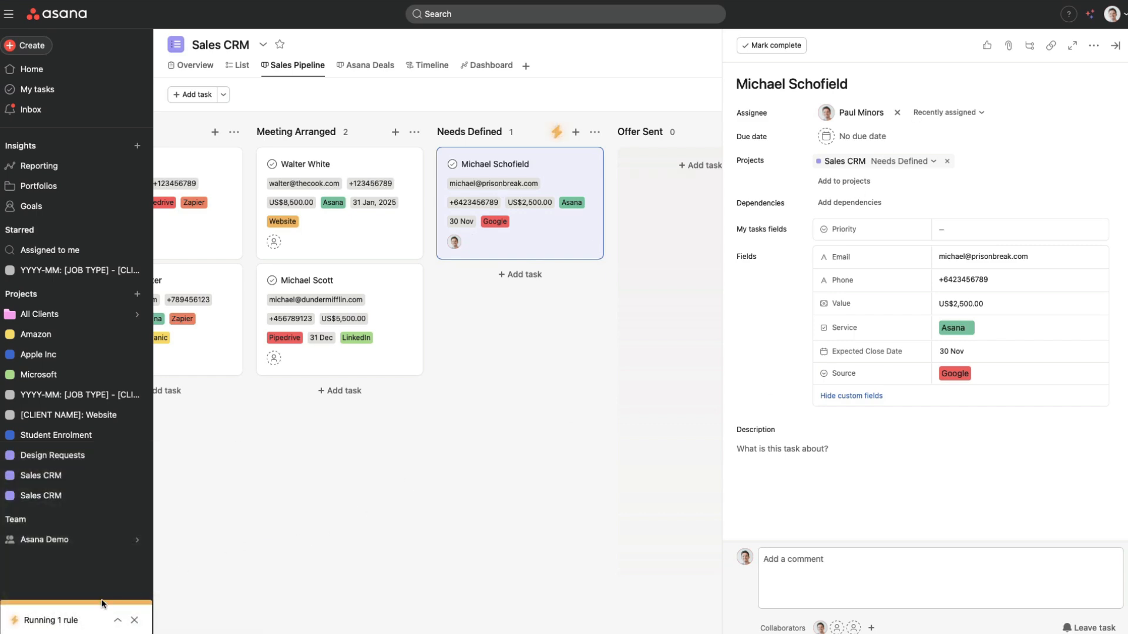
{"action": "scroll", "coordinate": [853, 499], "scroll_direction": "down", "scroll_amount": 4}
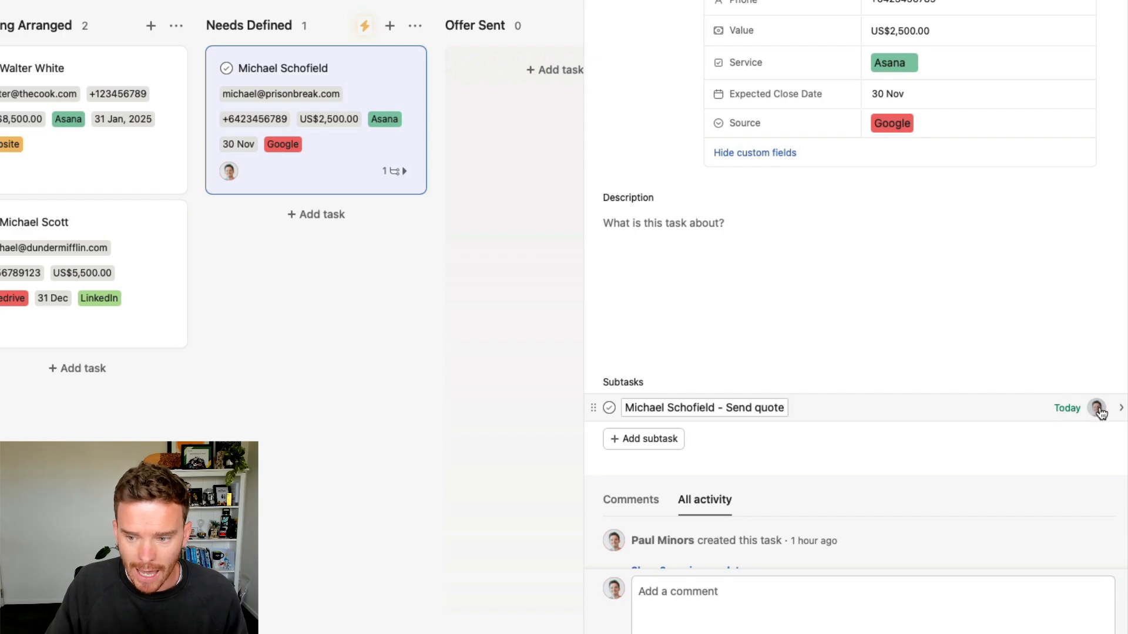
{"action": "scroll", "coordinate": [788, 9], "scroll_direction": "up", "scroll_amount": 5}
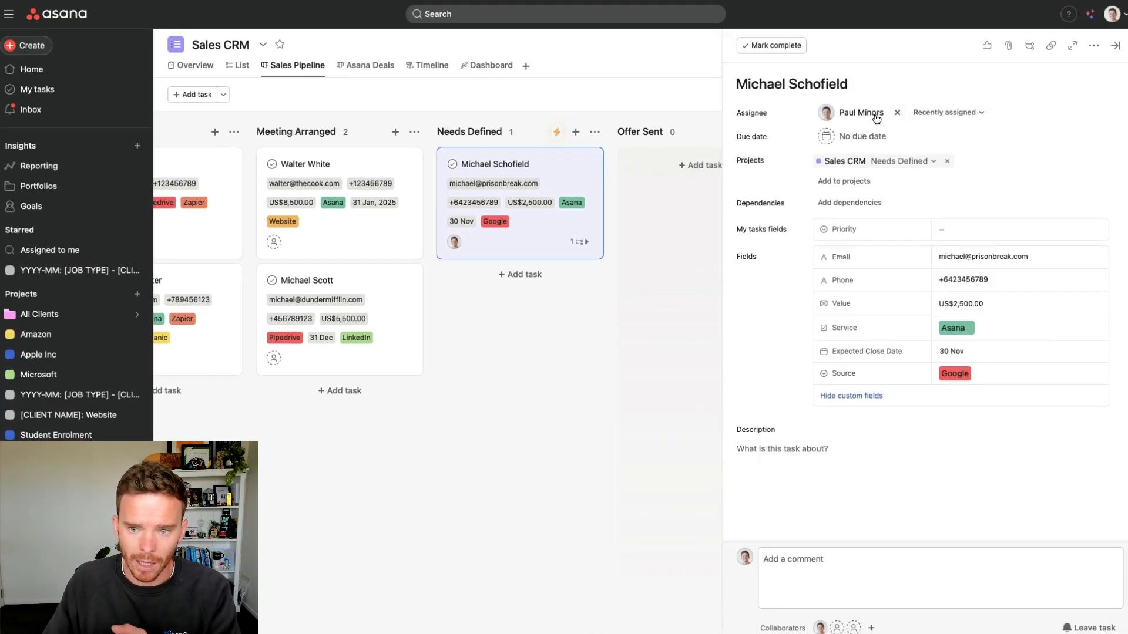
{"action": "scroll", "coordinate": [899, 452], "scroll_direction": "down", "scroll_amount": 3}
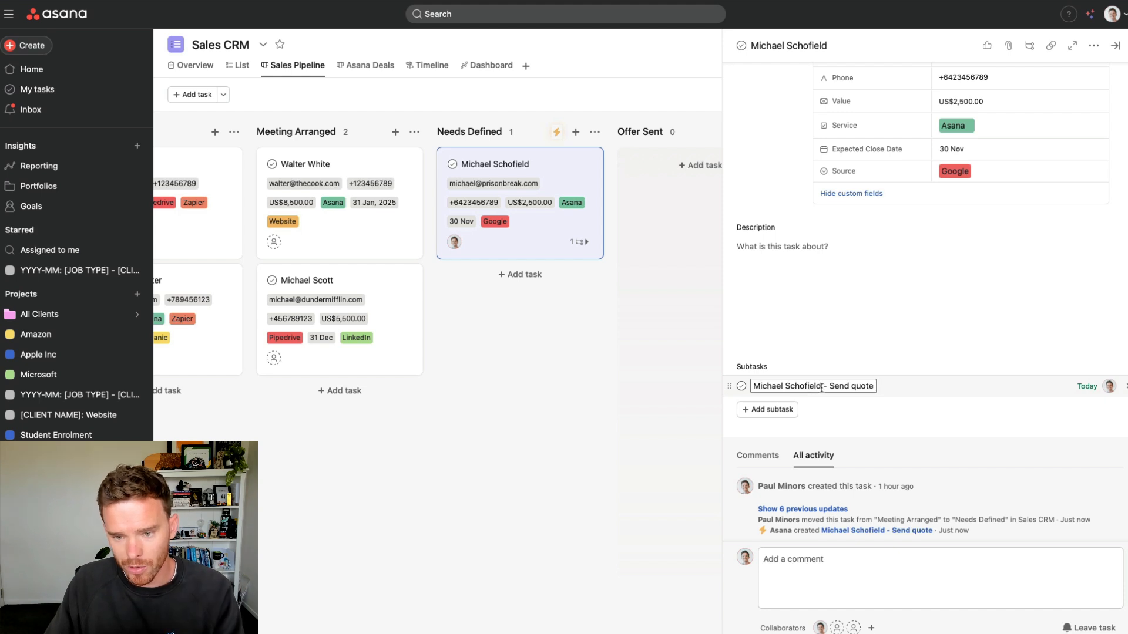
{"action": "left_click_drag", "start_coordinate": [802, 386], "coordinate": [753, 386]}
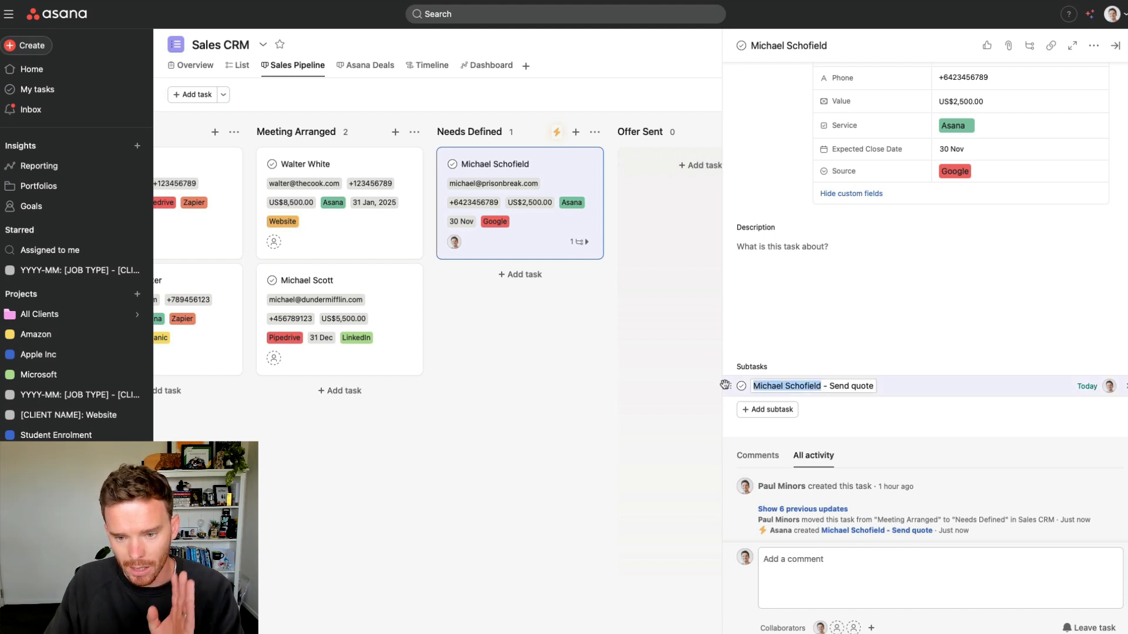
{"action": "left_click", "coordinate": [834, 386]}
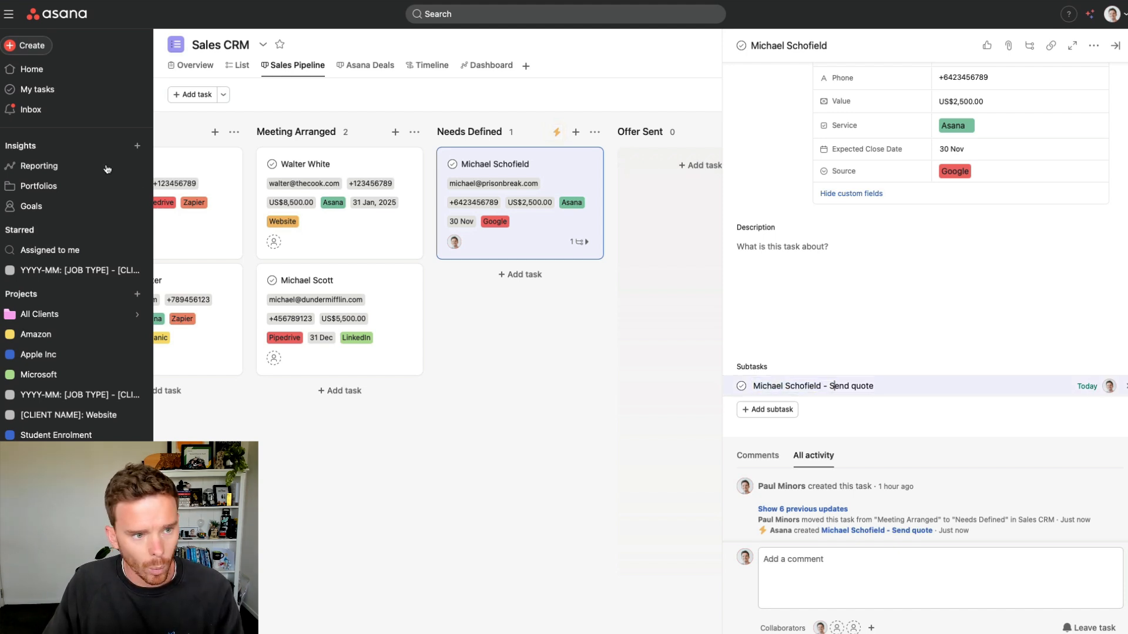
{"action": "left_click", "coordinate": [61, 89]}
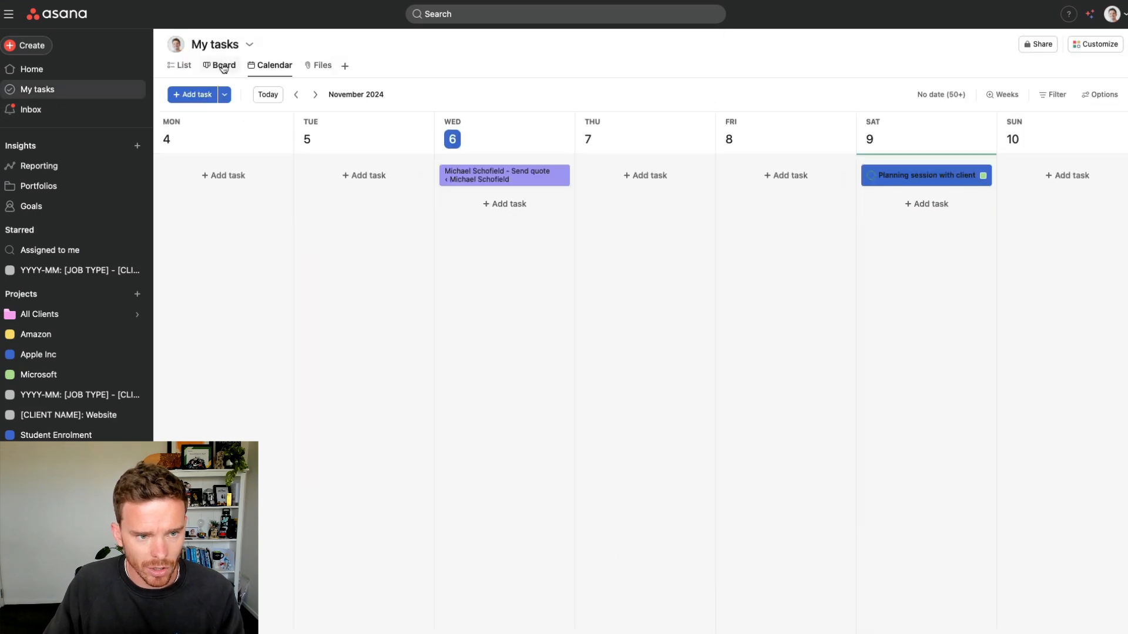
Show My tasks as a list and inspect the auto-created Send quote subtask's title.
{"action": "left_click", "coordinate": [181, 65]}
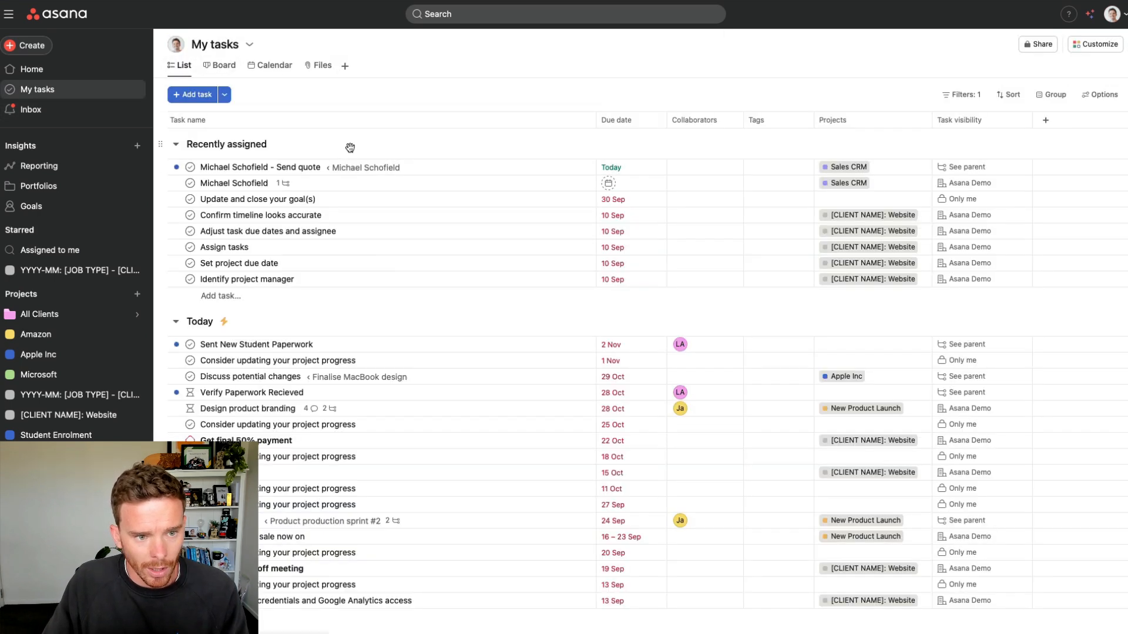
{"action": "left_click", "coordinate": [469, 166]}
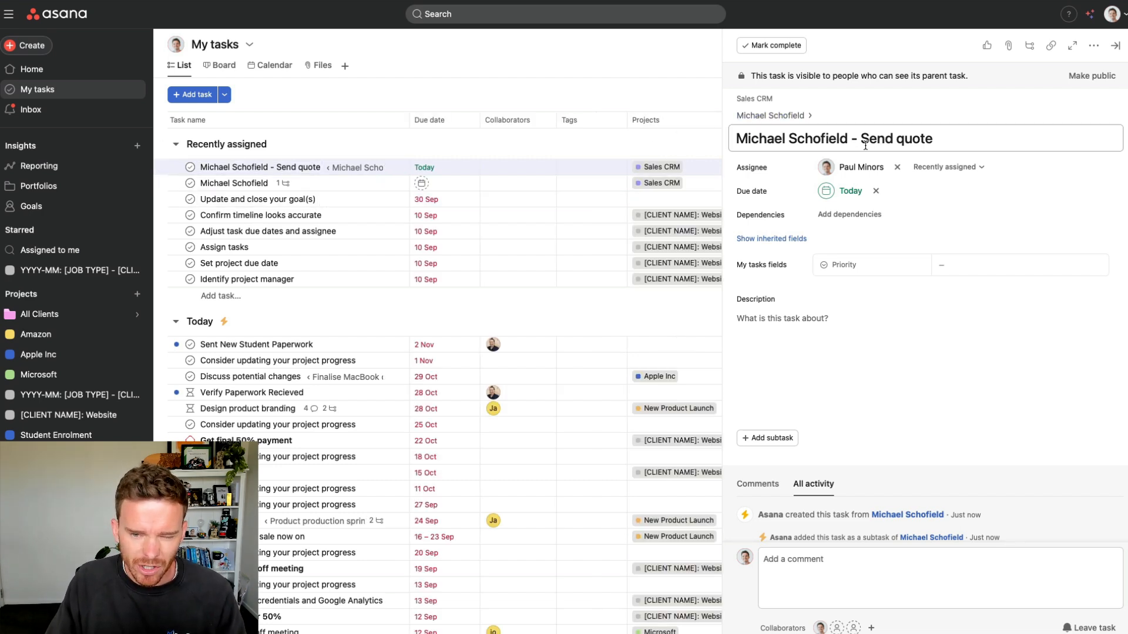
{"action": "left_click_drag", "start_coordinate": [943, 137], "coordinate": [728, 135]}
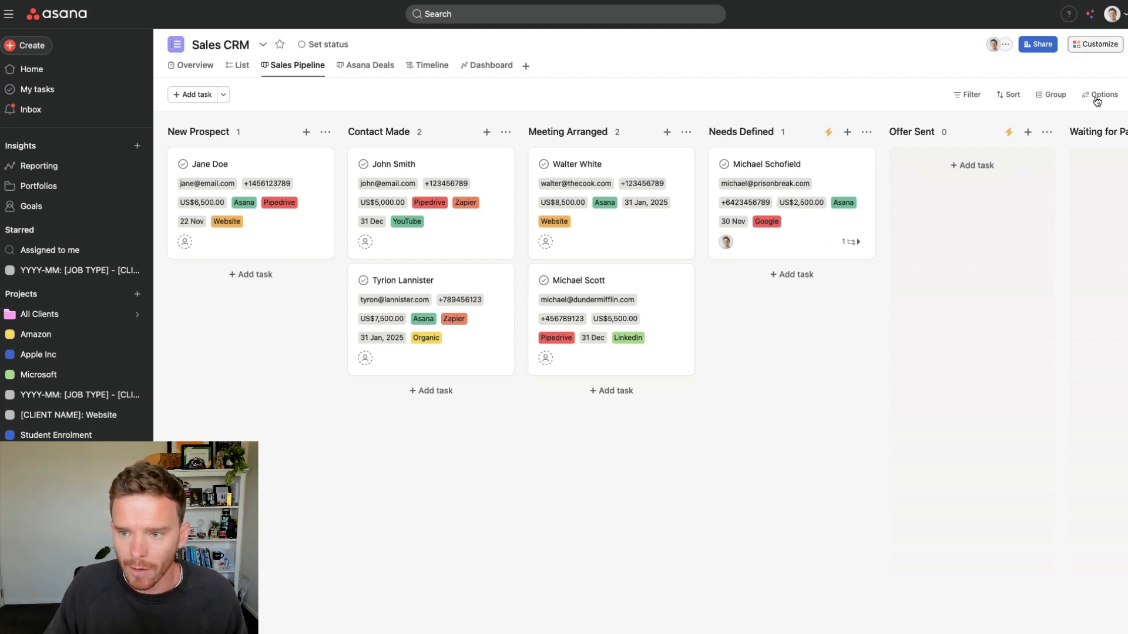
Open the Offer Sent » Create Subtask rule and review its section-move trigger and subtask action.
{"action": "left_click", "coordinate": [1096, 44]}
{"action": "left_click", "coordinate": [1007, 225]}
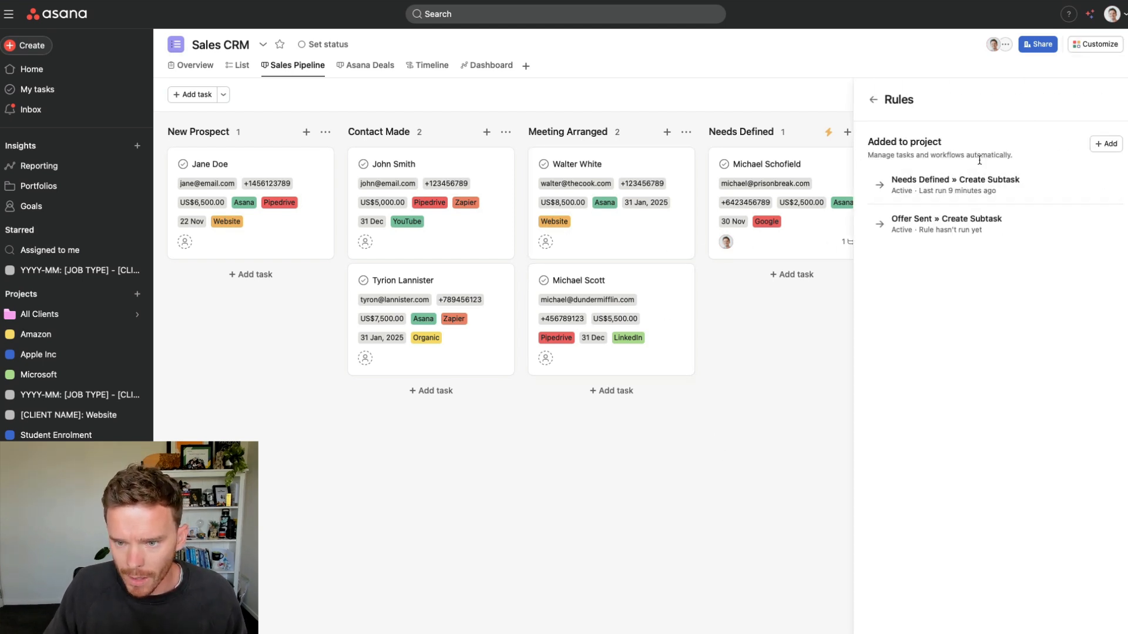
{"action": "left_click", "coordinate": [1035, 222]}
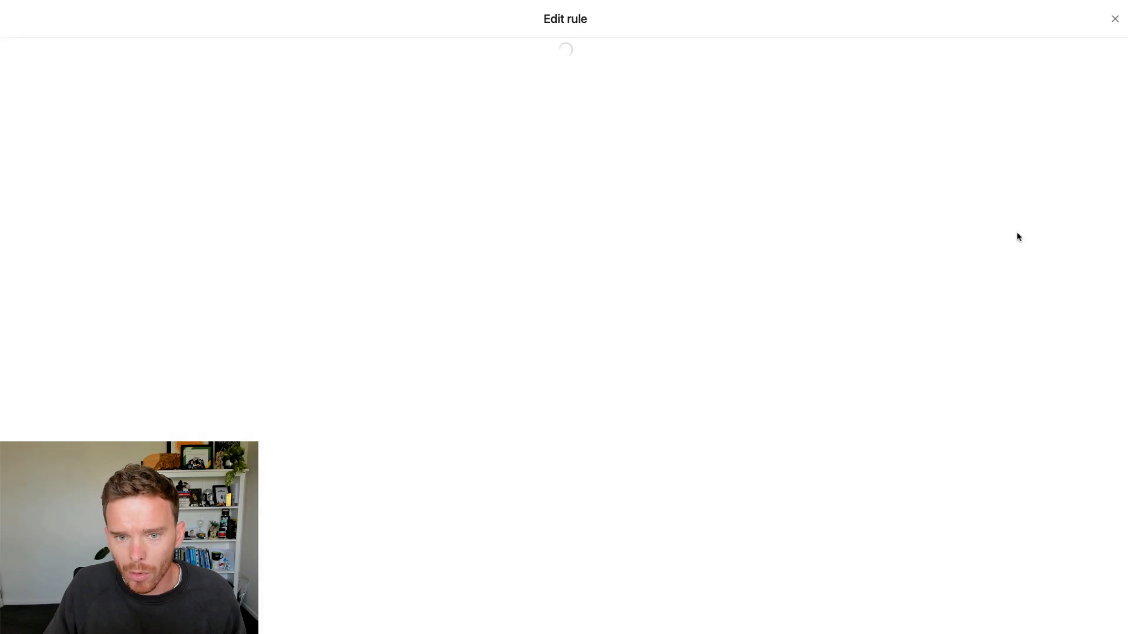
{"action": "left_click", "coordinate": [168, 115]}
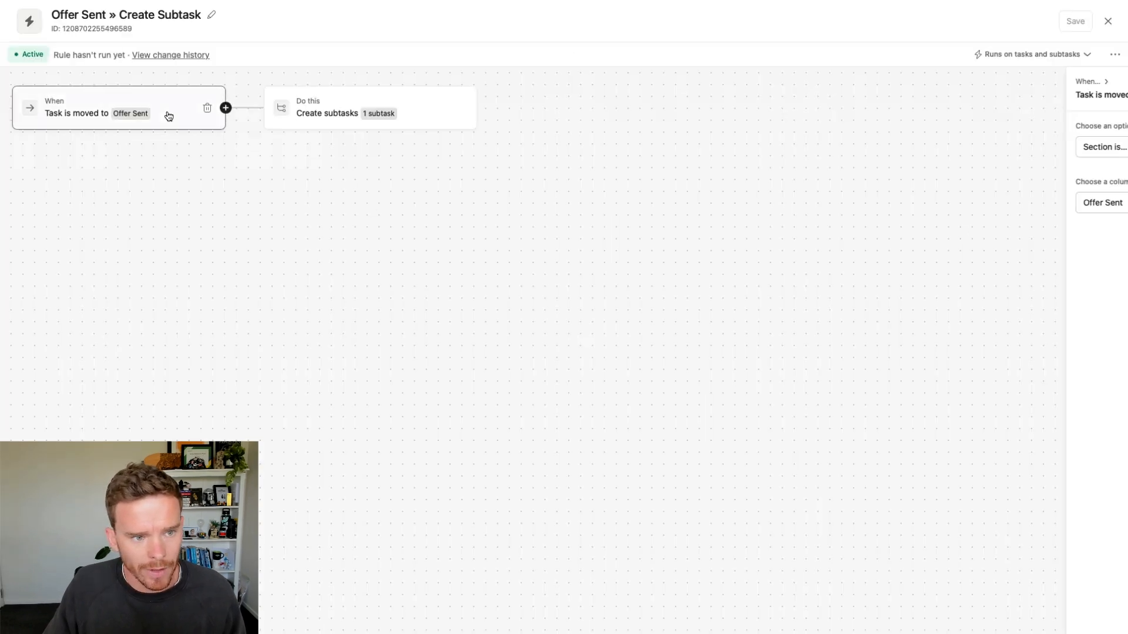
{"action": "left_click", "coordinate": [297, 116]}
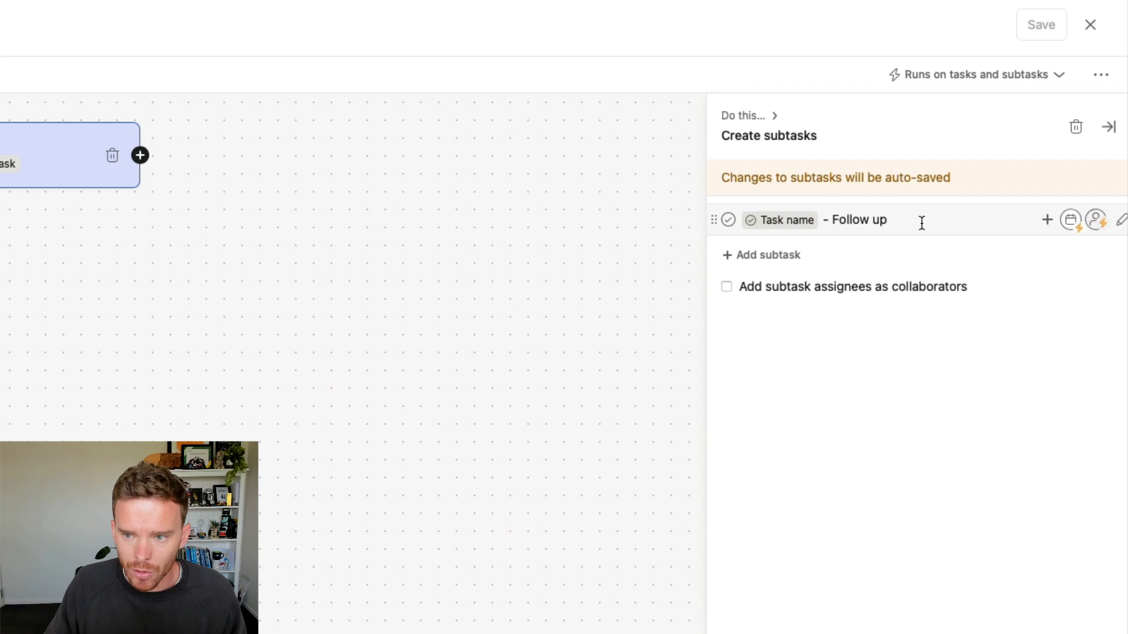
Check the '- Follow up' subtask's 3-day due date and assignee, then close the rule editor.
{"action": "left_click", "coordinate": [1071, 222]}
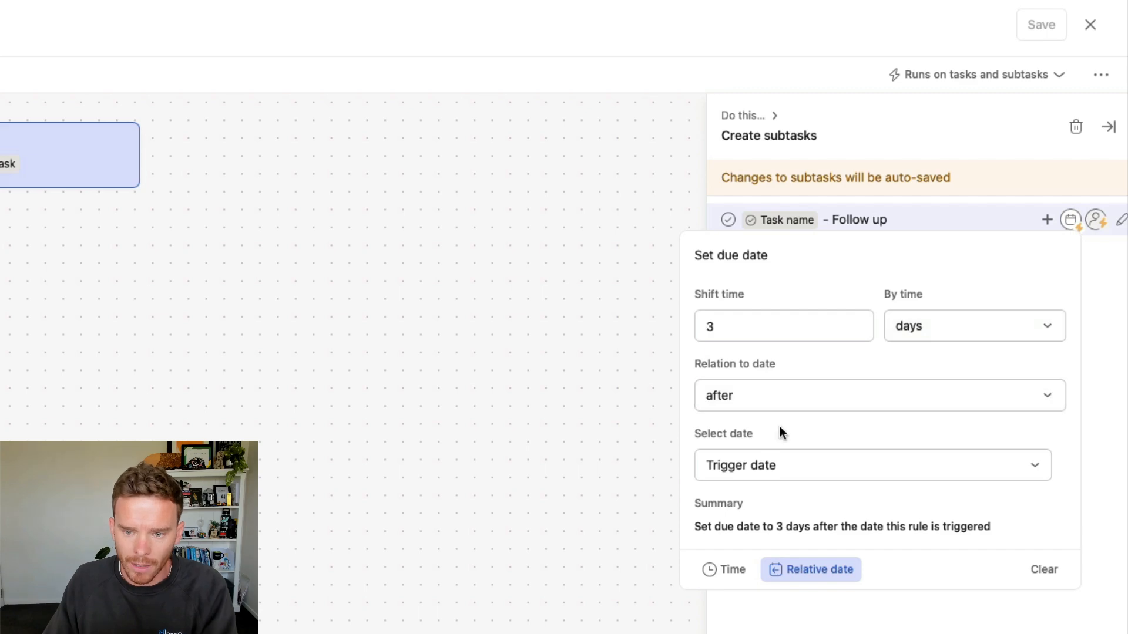
{"action": "key", "text": "Escape"}
{"action": "left_click", "coordinate": [1088, 234]}
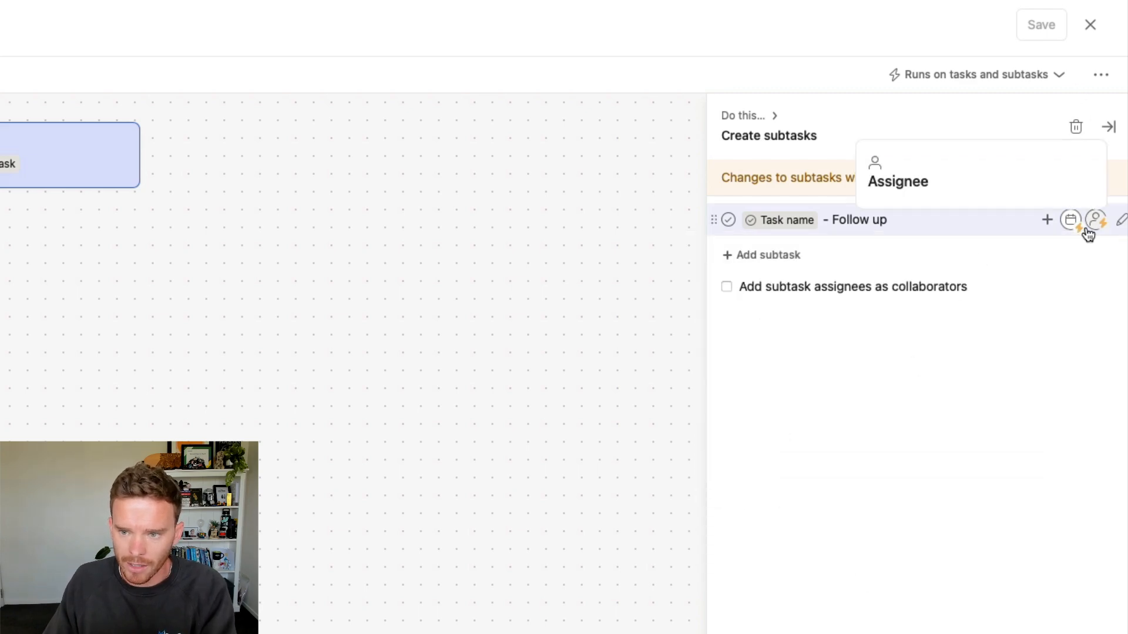
{"action": "left_click", "coordinate": [1091, 24]}
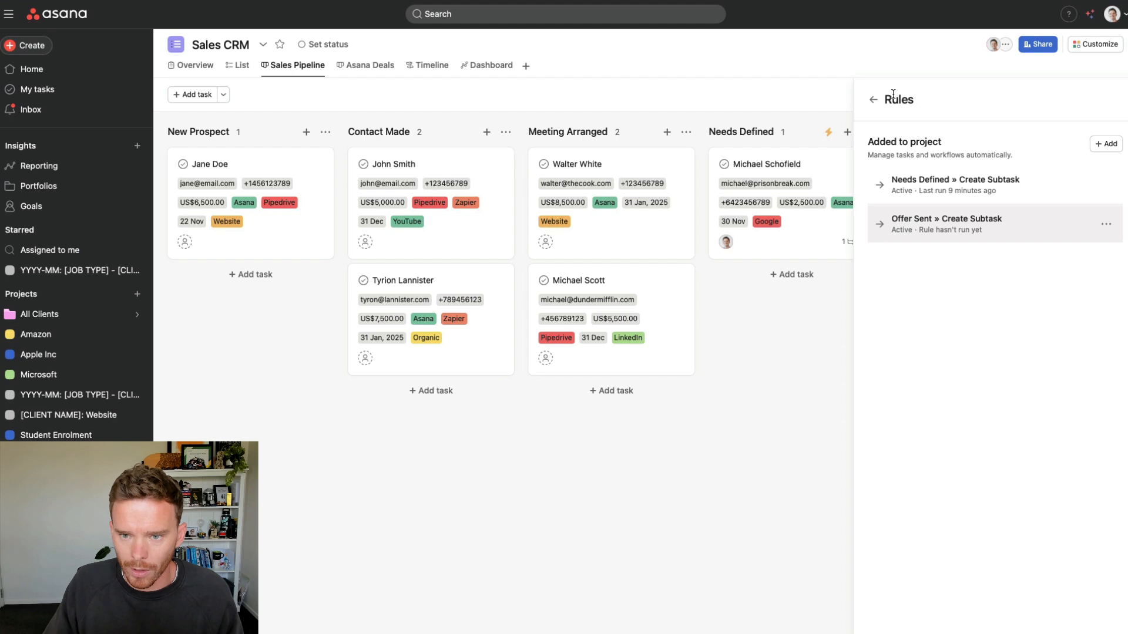
Mark the US$2,500 deal's Send quote subtask complete.
{"action": "left_click", "coordinate": [873, 100]}
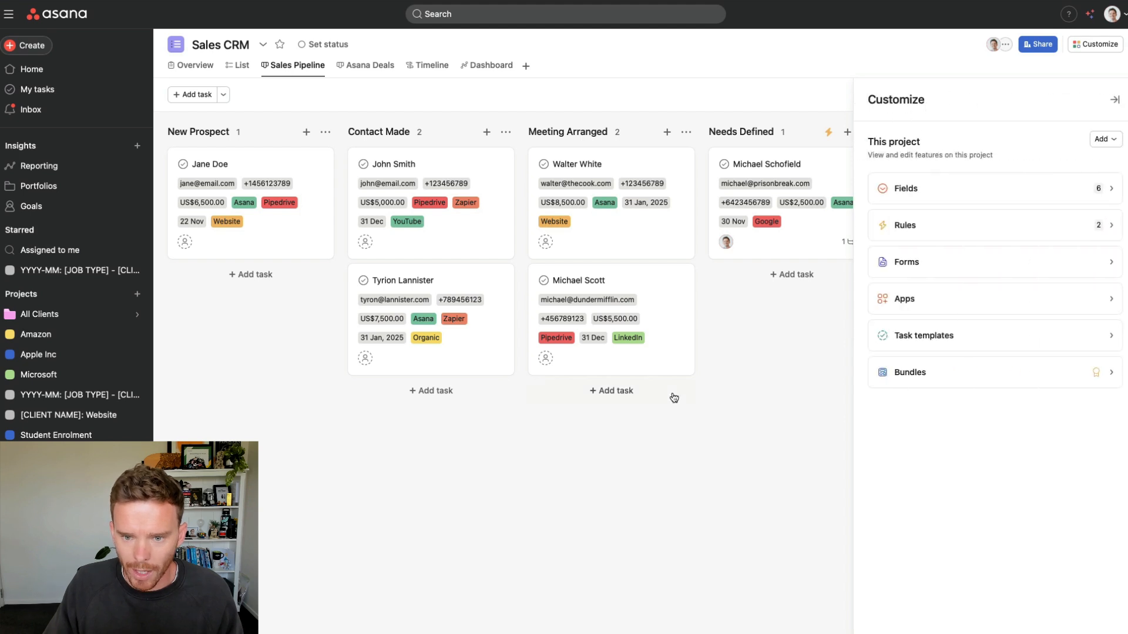
{"action": "left_click", "coordinate": [752, 374]}
{"action": "scroll", "coordinate": [758, 317], "scroll_direction": "right", "scroll_amount": 3}
{"action": "left_click", "coordinate": [660, 182]}
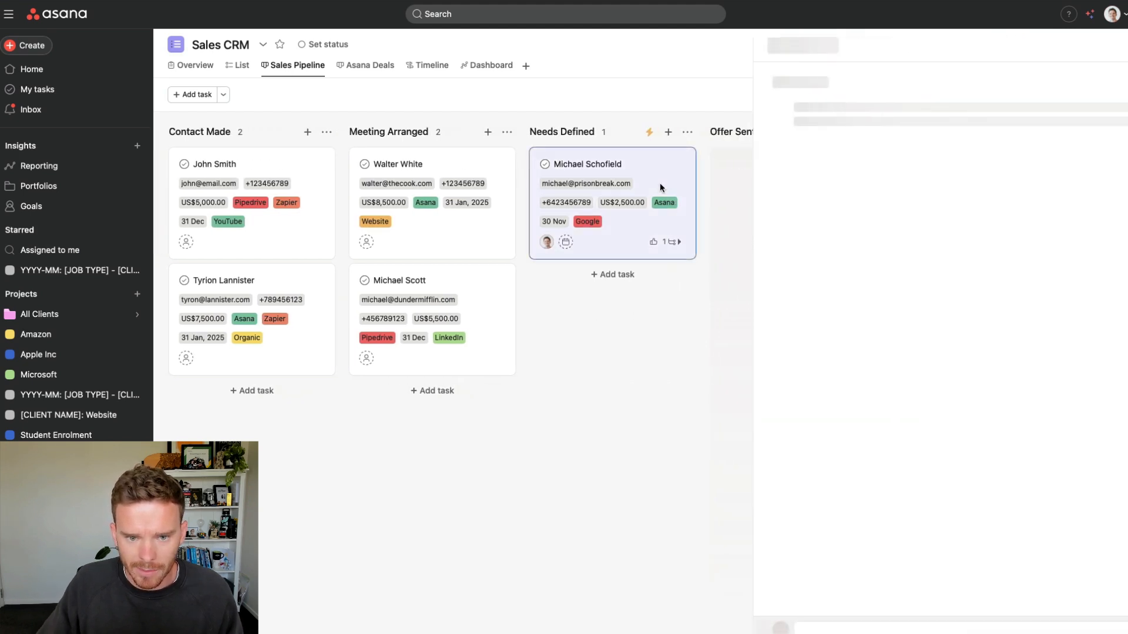
{"action": "scroll", "coordinate": [910, 335], "scroll_direction": "down", "scroll_amount": 4}
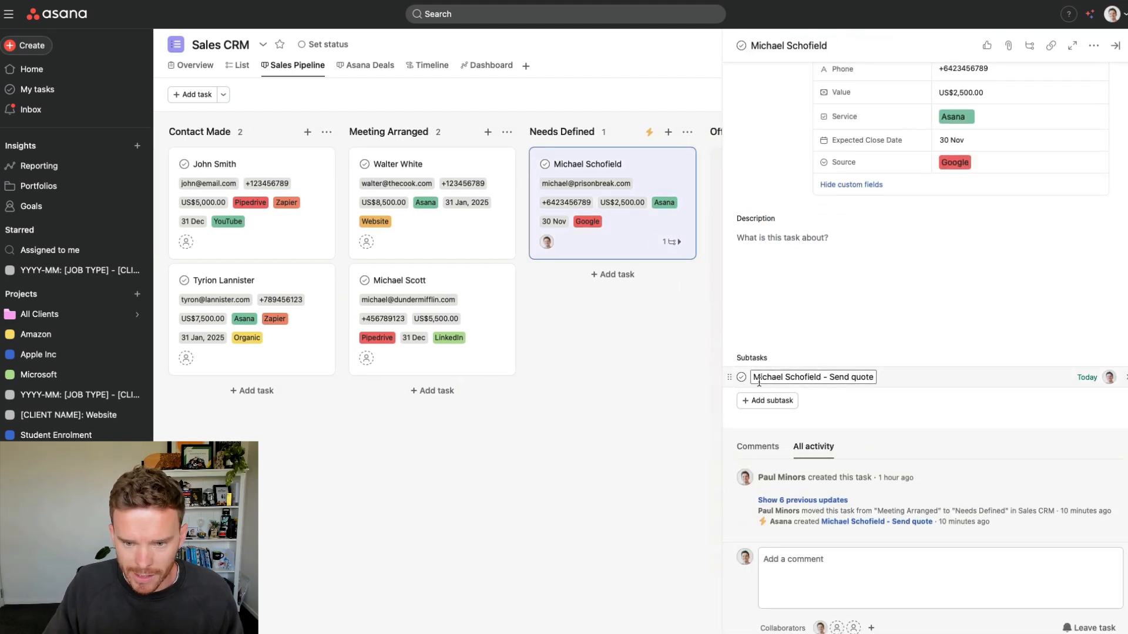
{"action": "left_click_drag", "start_coordinate": [743, 426], "coordinate": [632, 356]}
{"action": "key", "text": "ctrl+Return"}
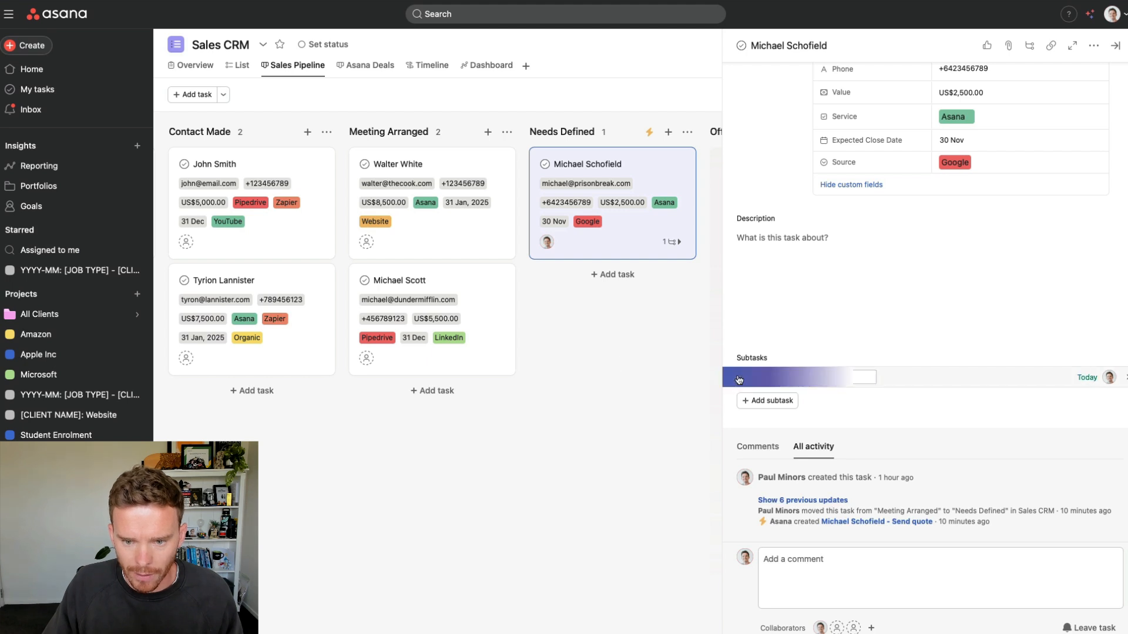
{"action": "scroll", "coordinate": [647, 361], "scroll_direction": "right", "scroll_amount": 3}
{"action": "scroll", "coordinate": [640, 369], "scroll_direction": "right", "scroll_amount": 1}
{"action": "left_click", "coordinate": [491, 368]}
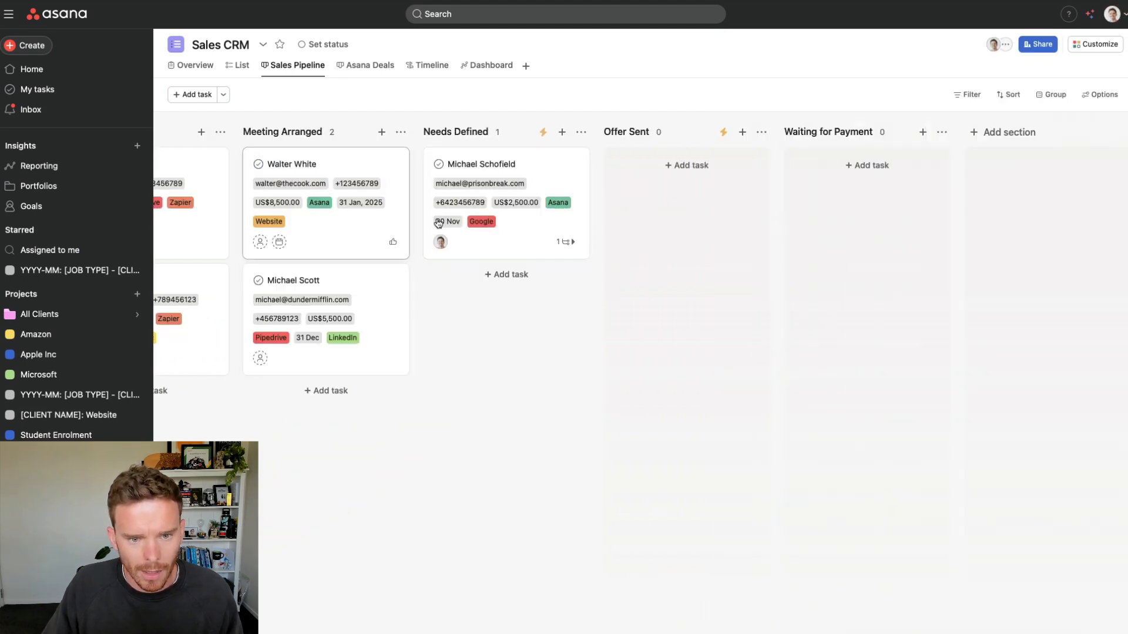
Move the US$2,500 deal from Needs Defined into Offer Sent, gaining a Follow up subtask.
{"action": "left_click", "coordinate": [524, 171]}
{"action": "left_click_drag", "start_coordinate": [518, 171], "coordinate": [517, 197]}
{"action": "scroll", "coordinate": [904, 387], "scroll_direction": "down", "scroll_amount": 5}
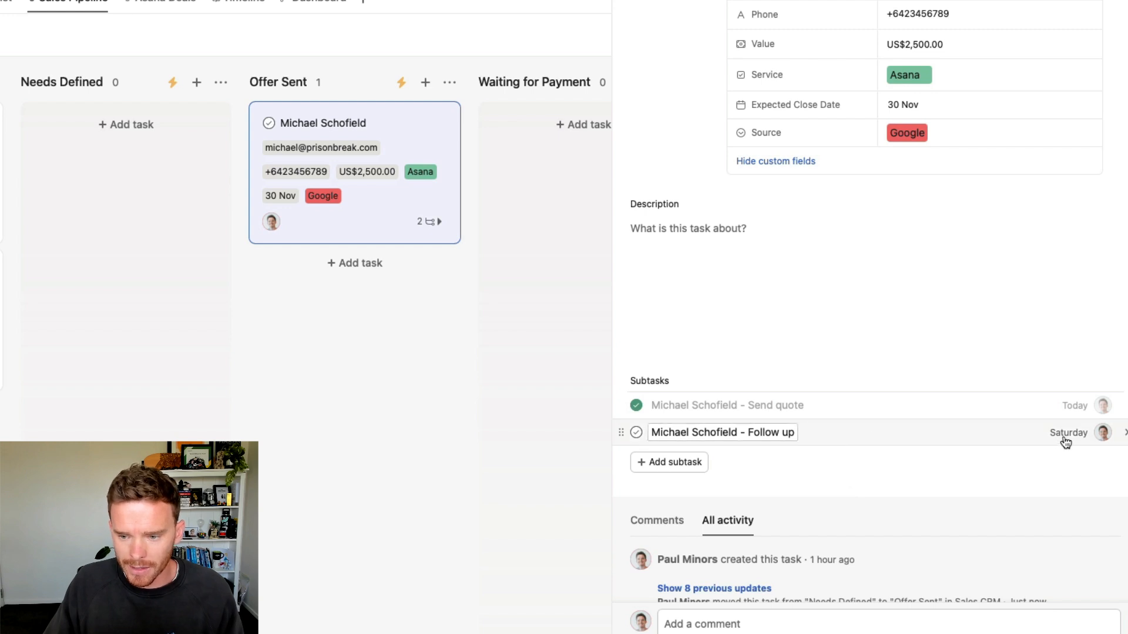
{"action": "scroll", "coordinate": [1066, 442], "scroll_direction": "down", "scroll_amount": 1}
{"action": "scroll", "coordinate": [1066, 443], "scroll_direction": "up", "scroll_amount": 1}
{"action": "scroll", "coordinate": [1065, 442], "scroll_direction": "down", "scroll_amount": 1}
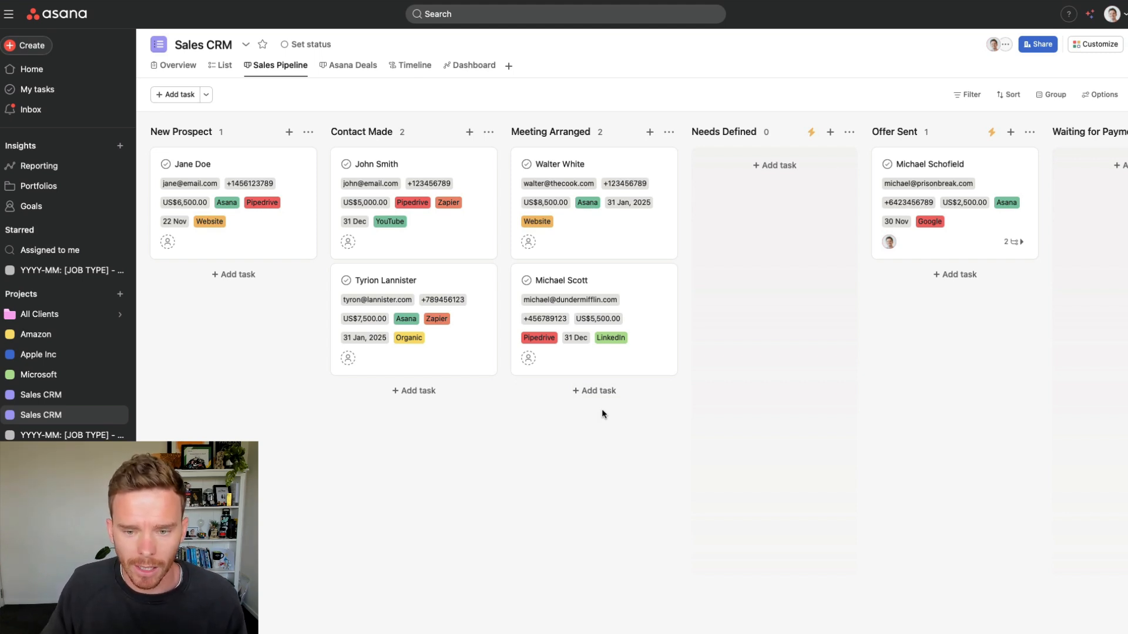
{"action": "scroll", "coordinate": [602, 410], "scroll_direction": "right", "scroll_amount": 5}
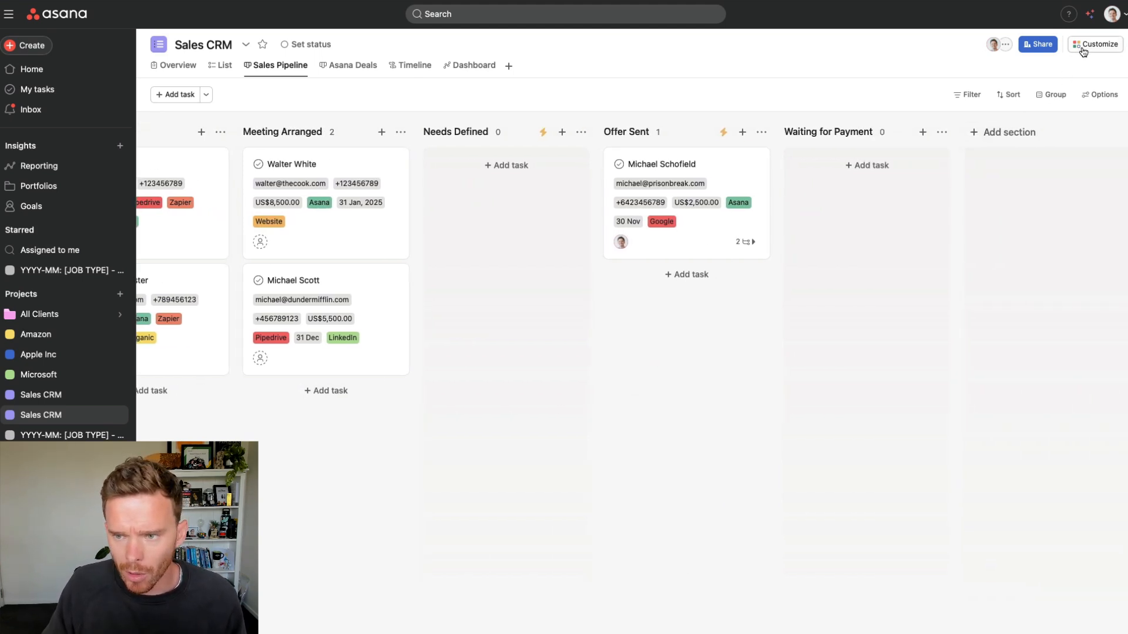
Open the Task Complete » Create Project rule and review its completion trigger and Service contains Asana condition.
{"action": "left_click", "coordinate": [1086, 45]}
{"action": "left_click", "coordinate": [973, 224]}
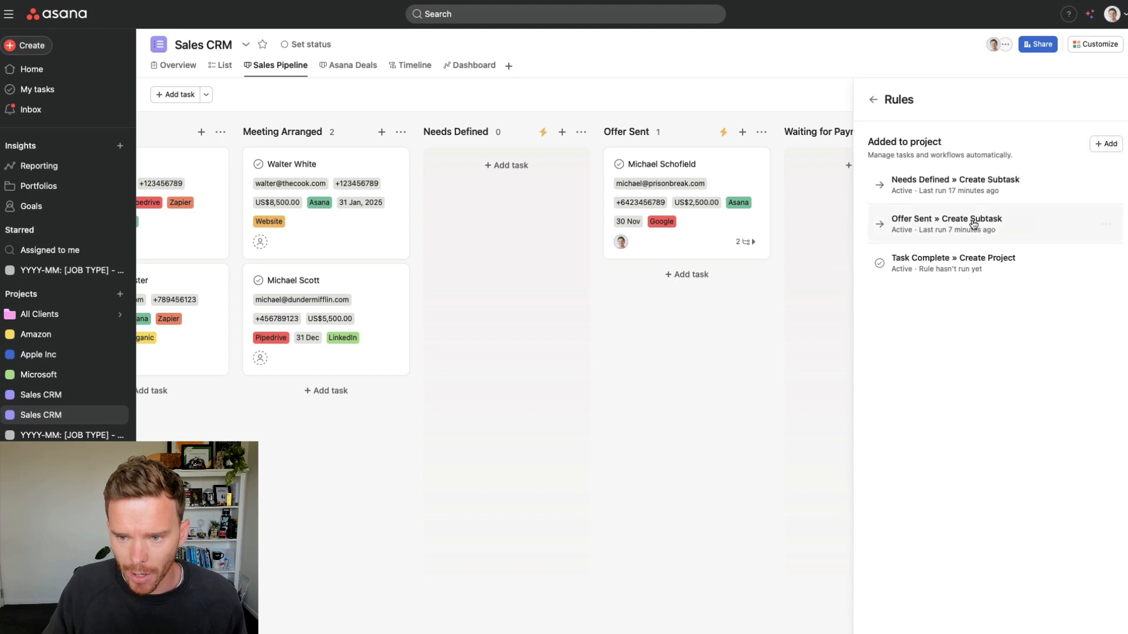
{"action": "left_click", "coordinate": [1034, 276]}
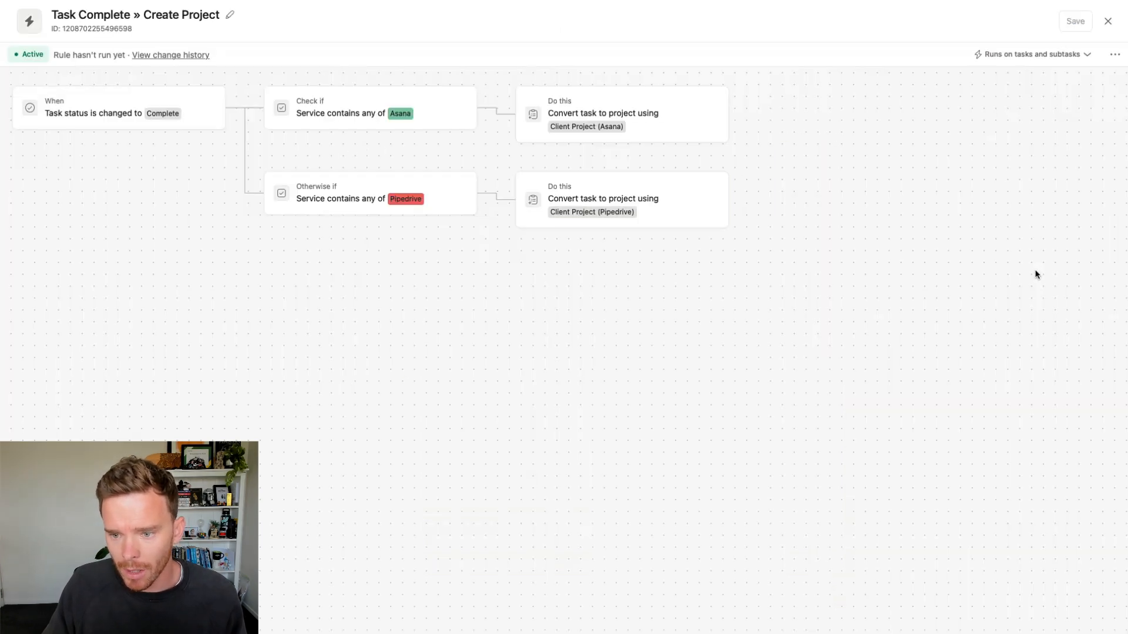
{"action": "left_click", "coordinate": [101, 106]}
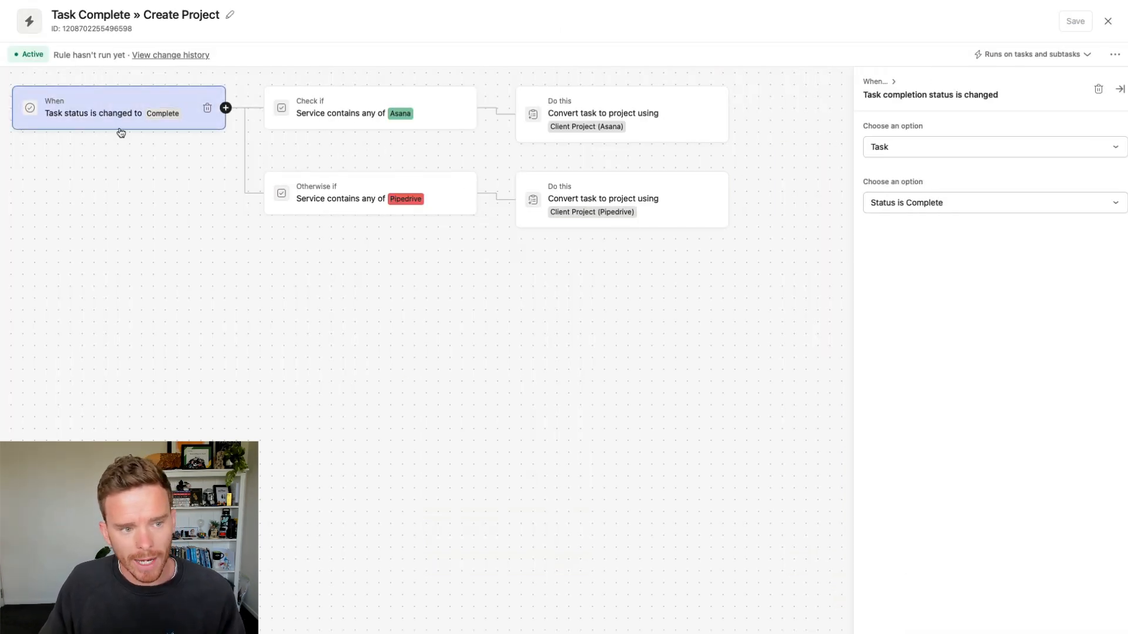
{"action": "left_click", "coordinate": [985, 201]}
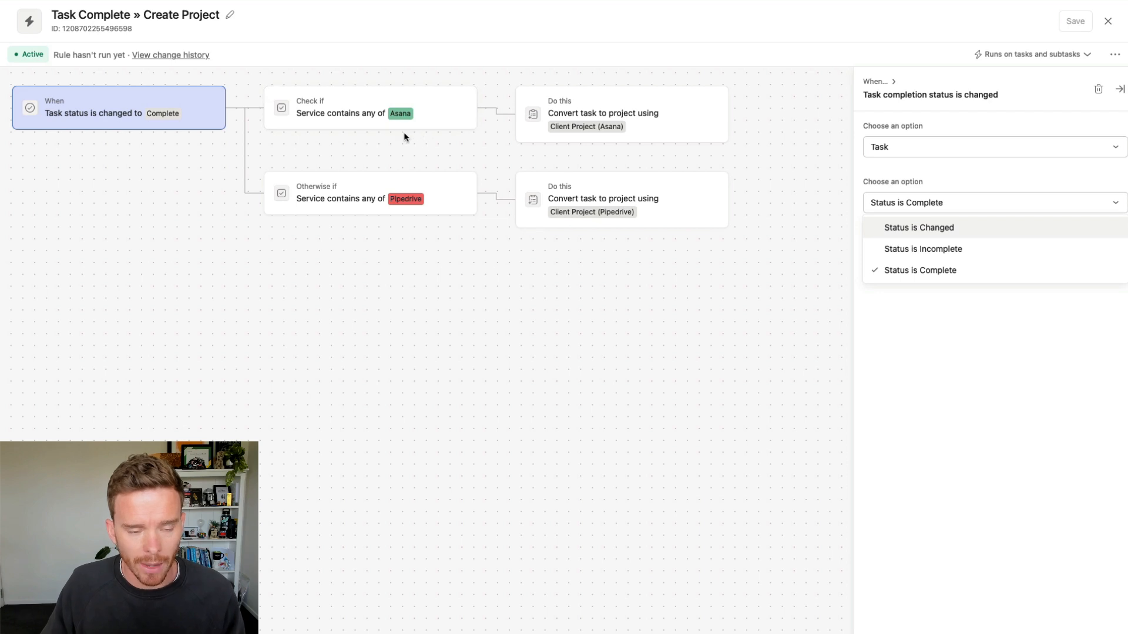
{"action": "left_click", "coordinate": [357, 120]}
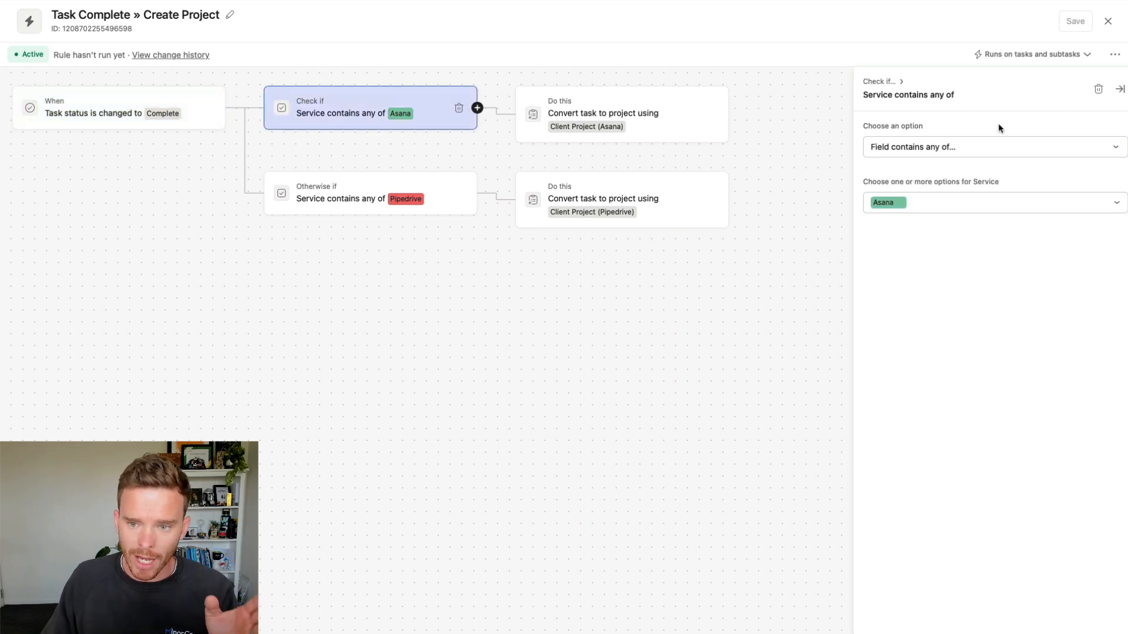
{"action": "left_click", "coordinate": [943, 151]}
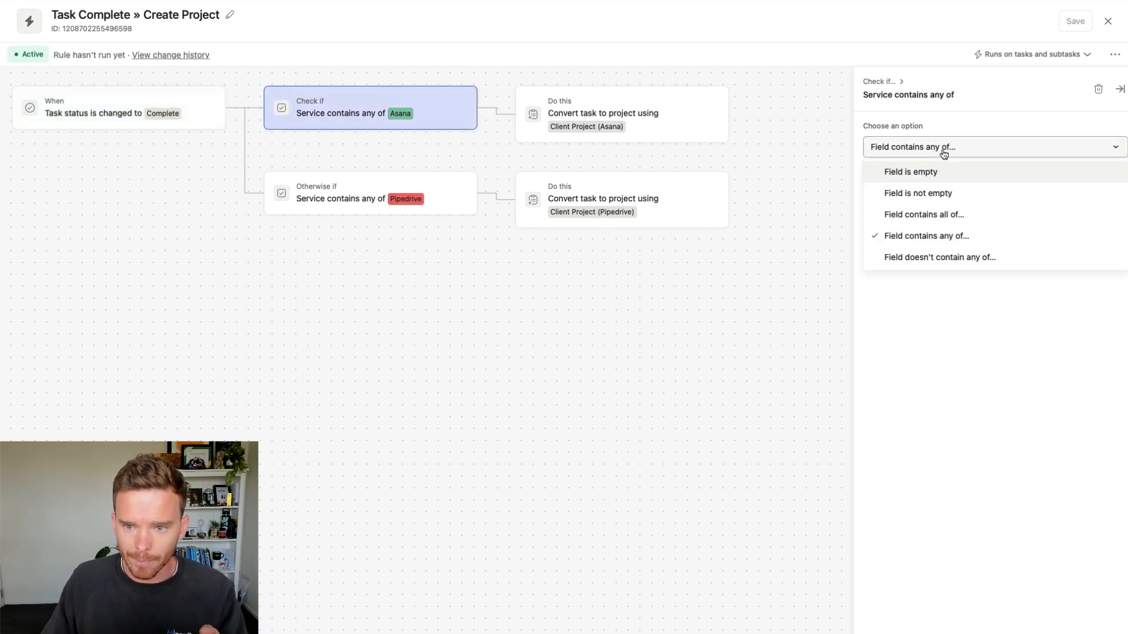
{"action": "left_click", "coordinate": [943, 153]}
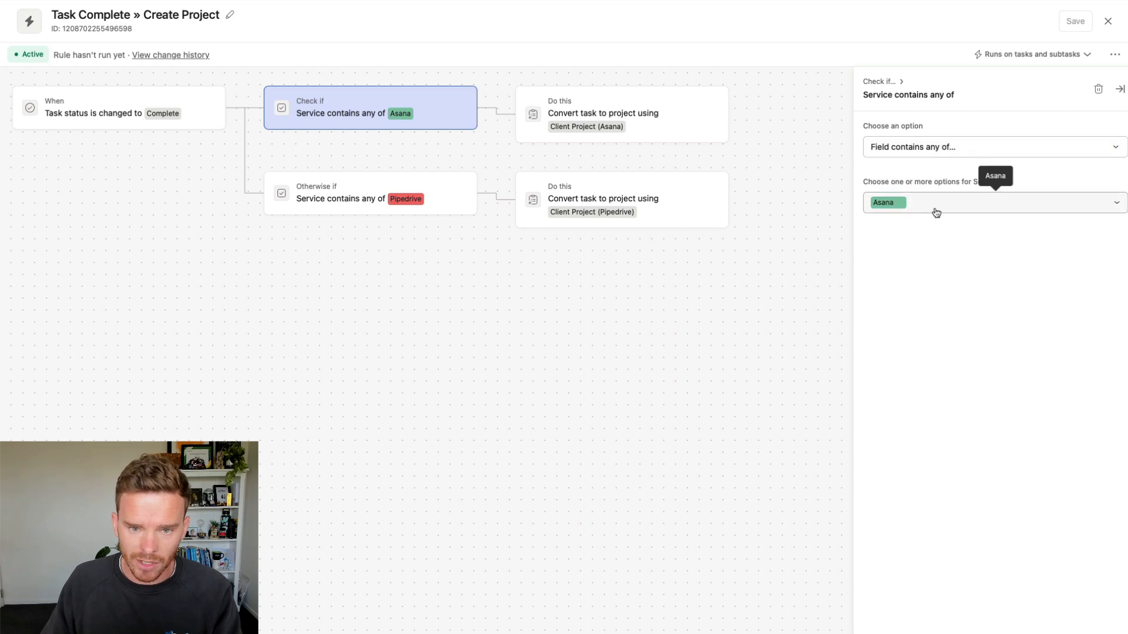
Review the convert-to-project actions, keeping the Client Project (Asana) template, plus the Pipedrive branch.
{"action": "left_click", "coordinate": [639, 116]}
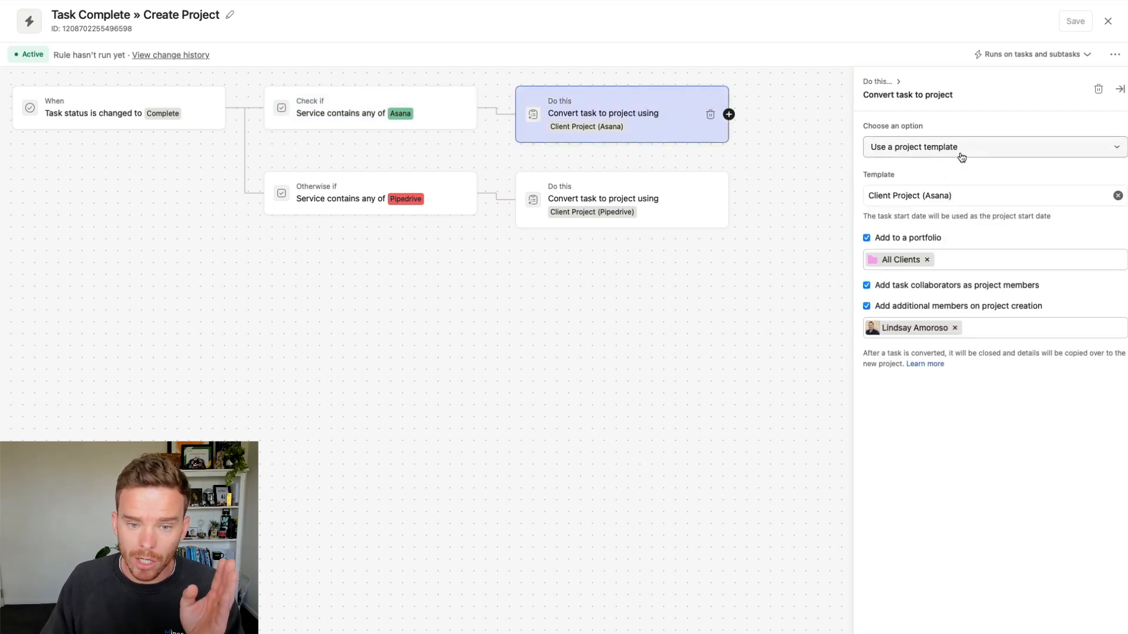
{"action": "left_click", "coordinate": [971, 154]}
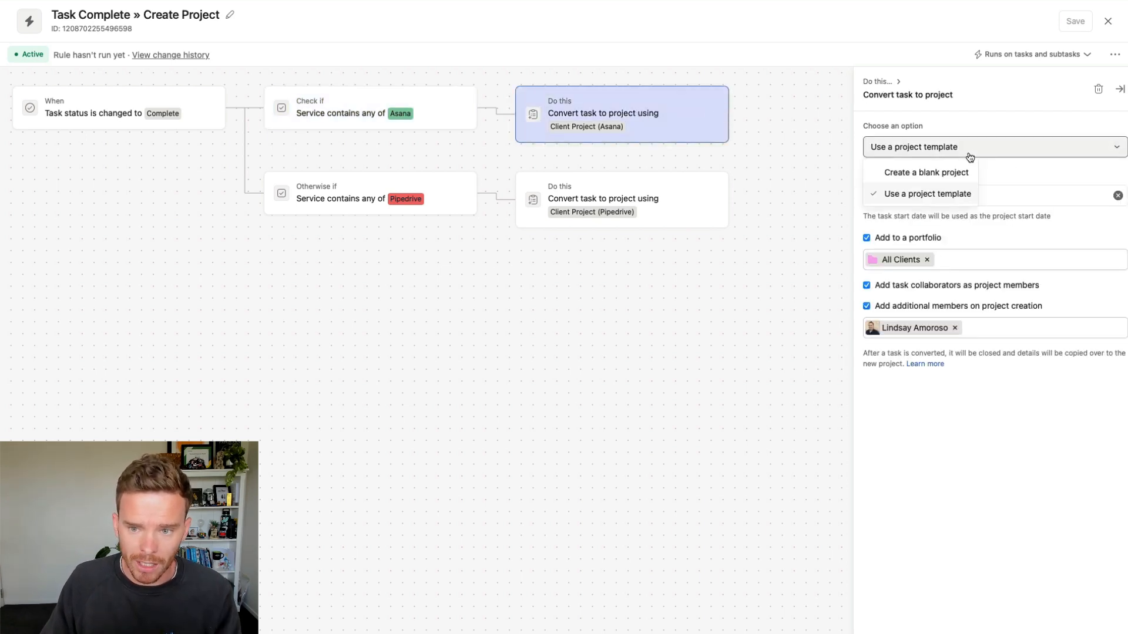
{"action": "left_click", "coordinate": [976, 158]}
{"action": "left_click", "coordinate": [960, 196]}
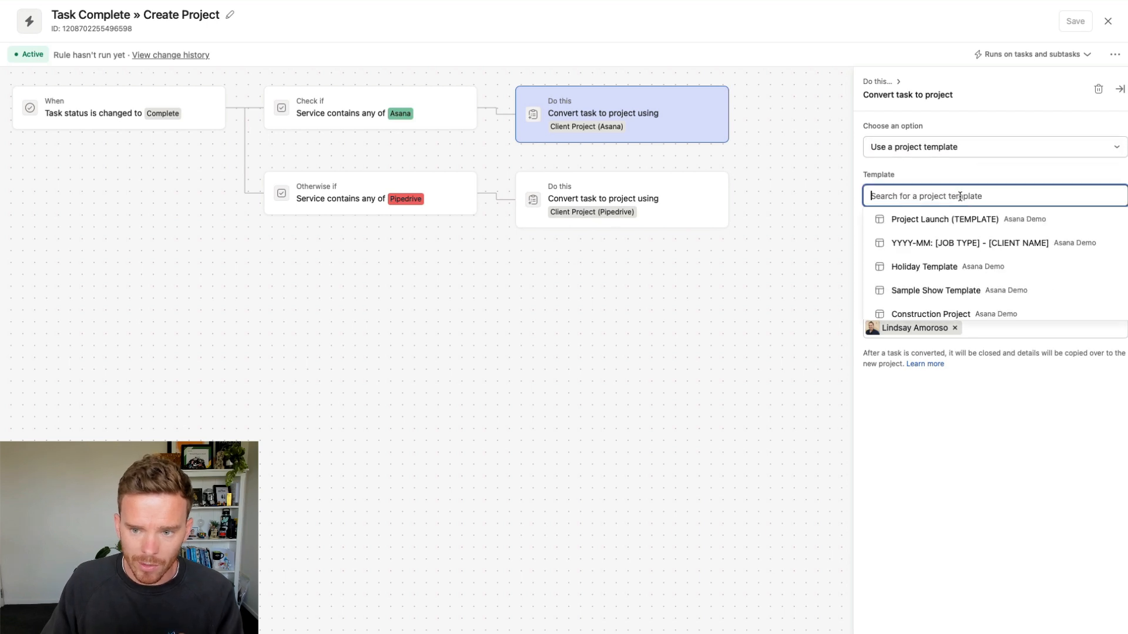
{"action": "left_click", "coordinate": [943, 207]}
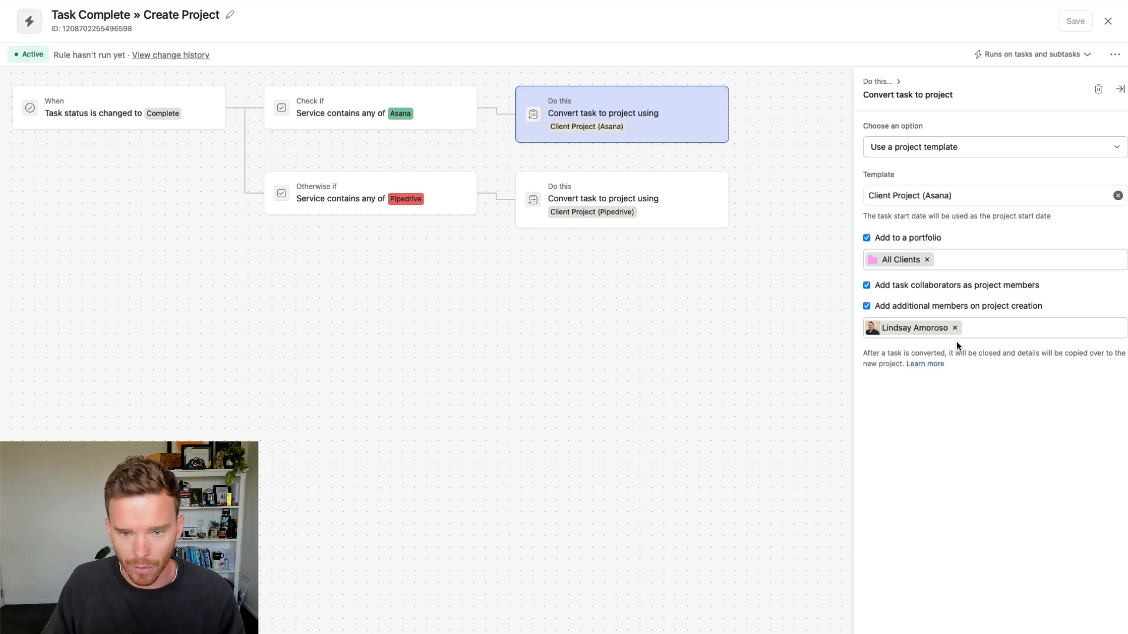
{"action": "left_click", "coordinate": [410, 186]}
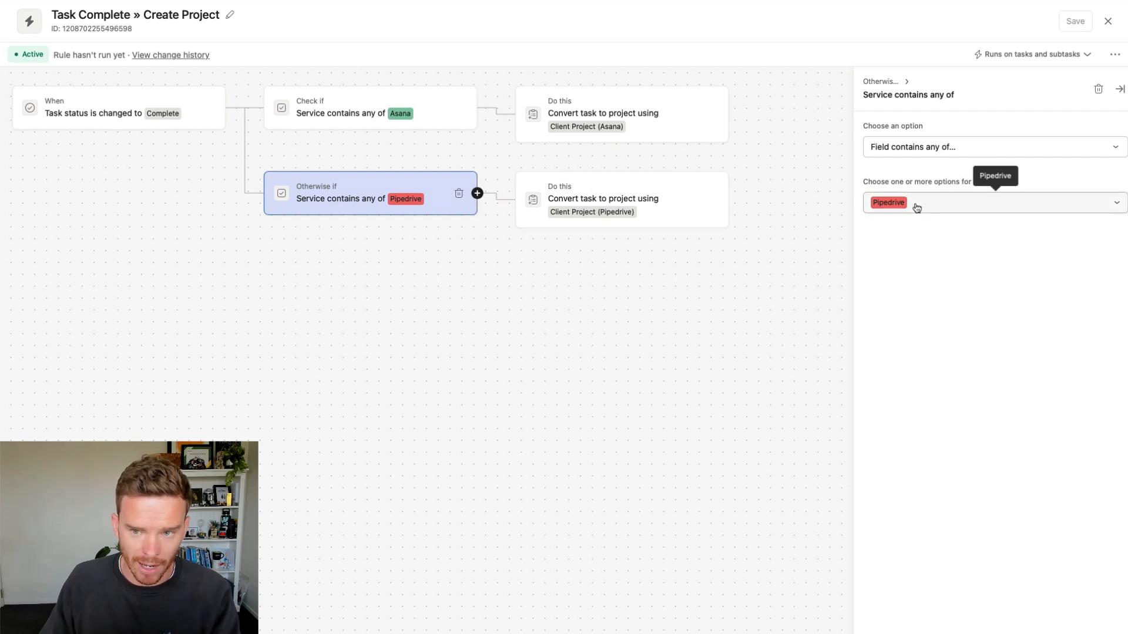
{"action": "left_click", "coordinate": [617, 193]}
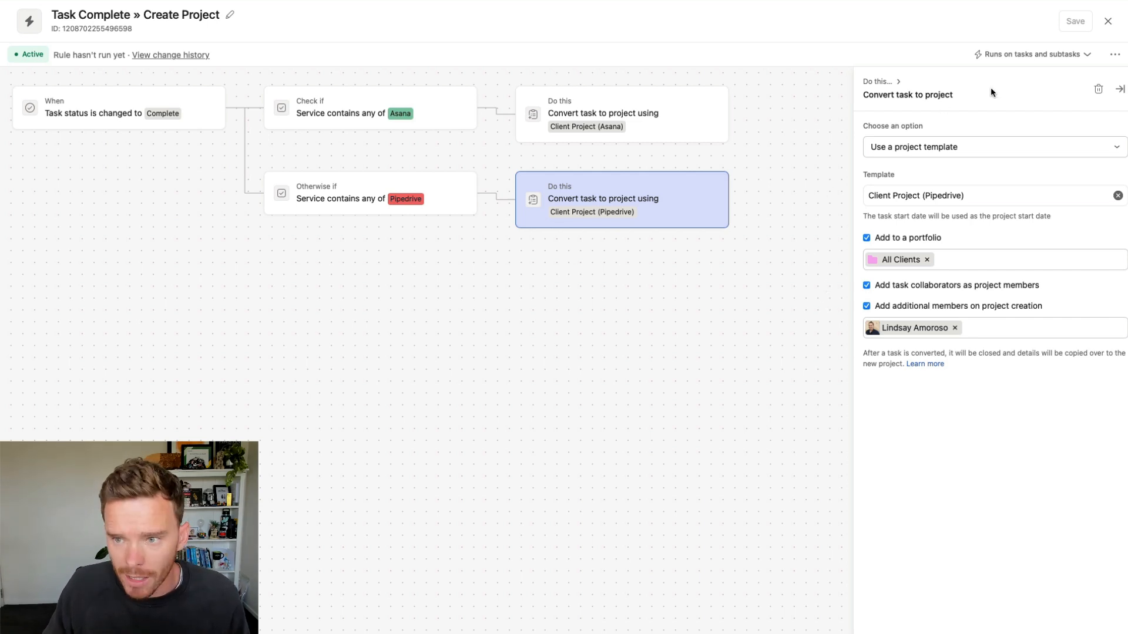
{"action": "left_click", "coordinate": [1107, 23]}
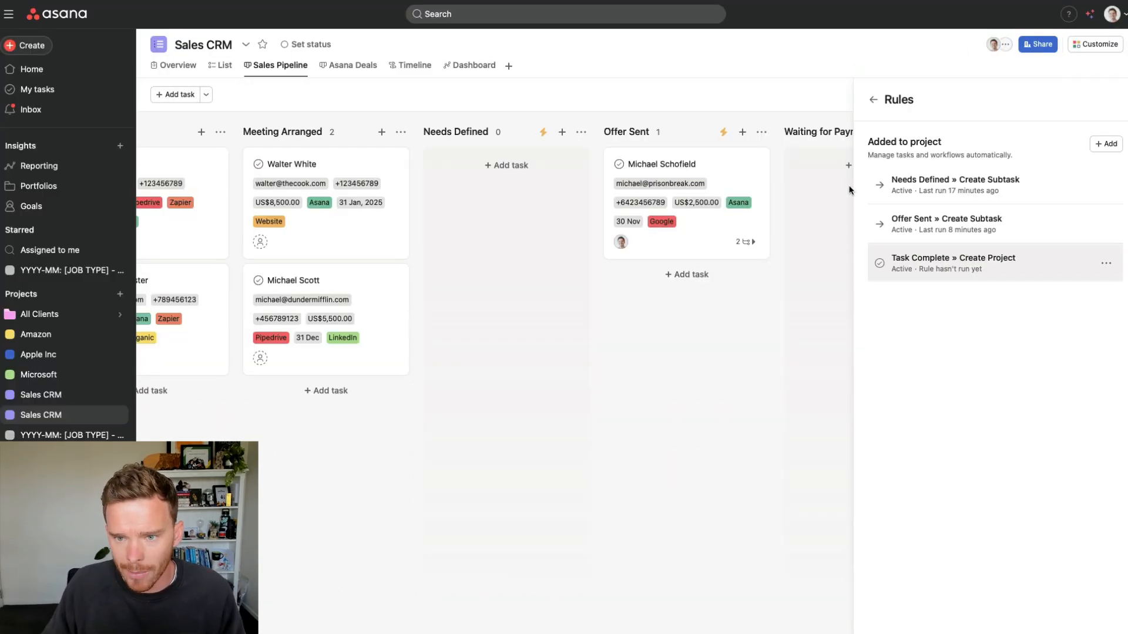
Move the US$2,500 deal from Offer Sent into Waiting for Payment.
{"action": "left_click", "coordinate": [873, 97]}
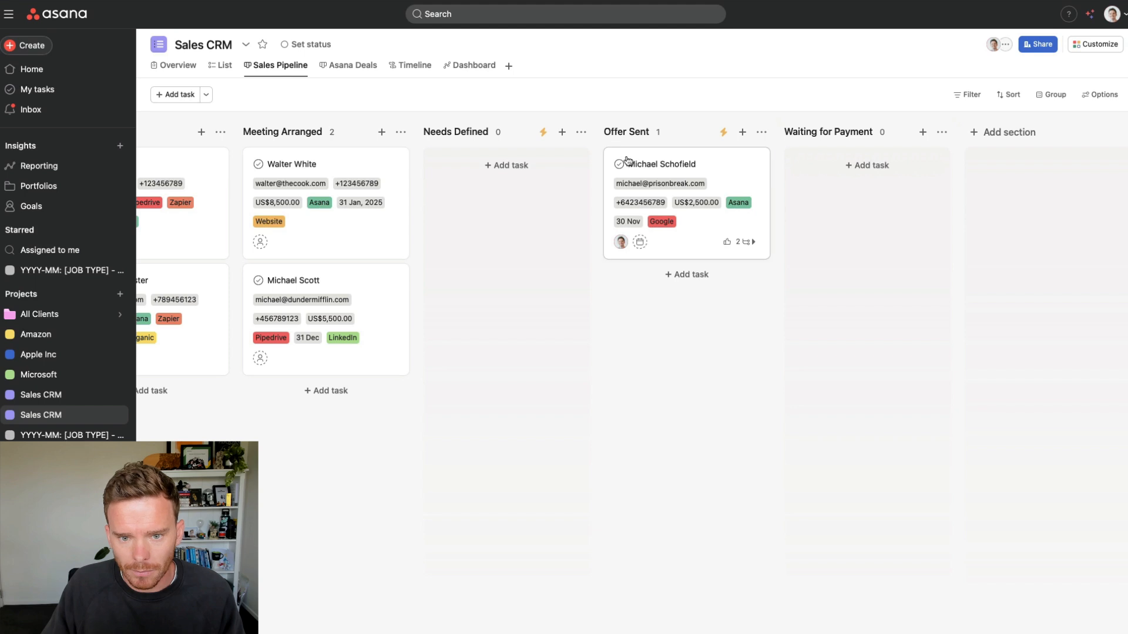
{"action": "left_click", "coordinate": [647, 162]}
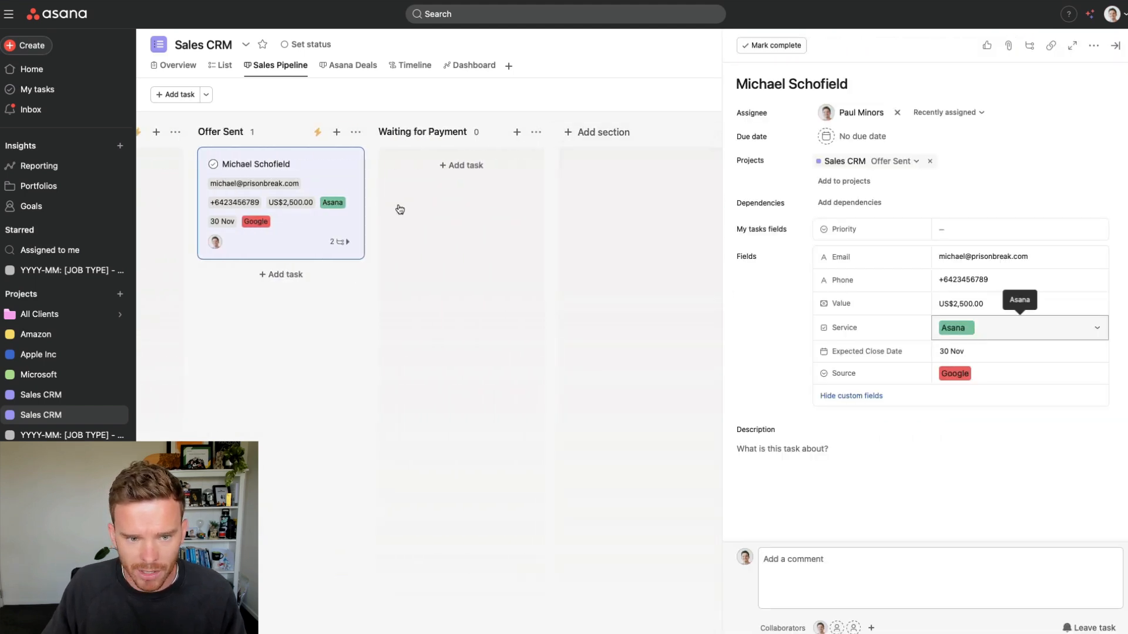
{"action": "left_click_drag", "start_coordinate": [291, 171], "coordinate": [442, 178]}
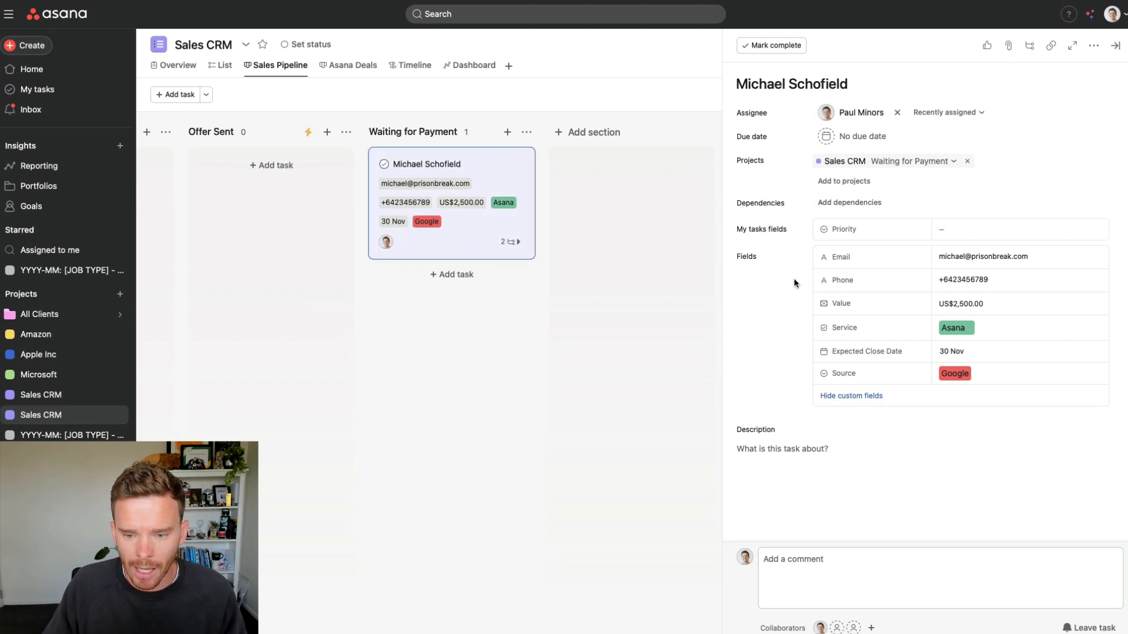
{"action": "scroll", "coordinate": [794, 283], "scroll_direction": "down", "scroll_amount": 3}
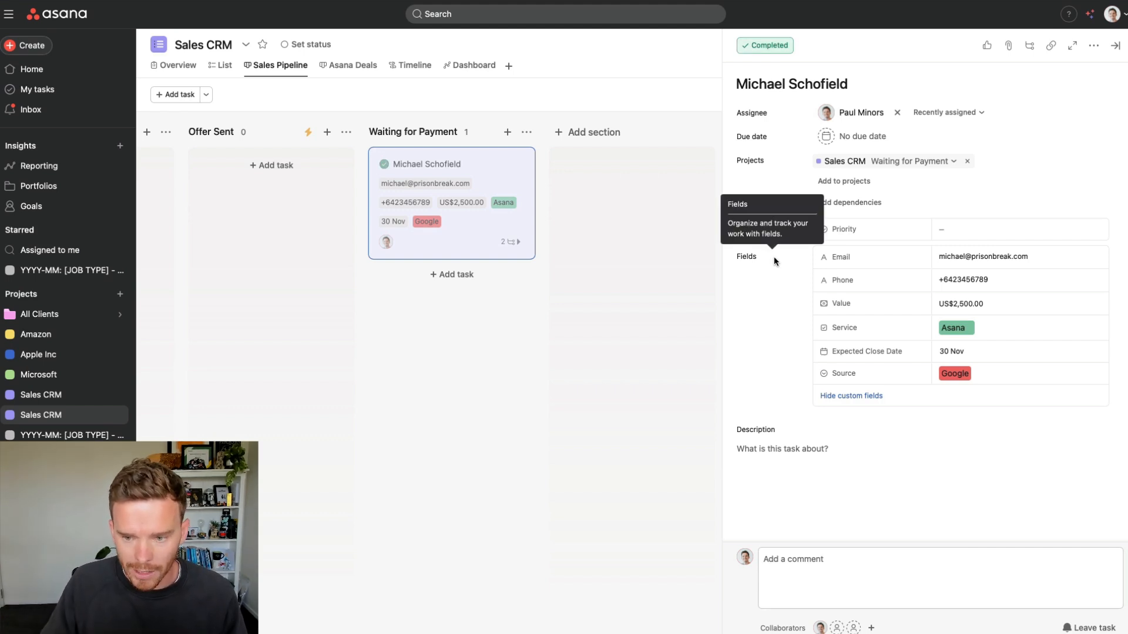
{"action": "scroll", "coordinate": [876, 365], "scroll_direction": "down", "scroll_amount": 5}
{"action": "scroll", "coordinate": [887, 371], "scroll_direction": "up", "scroll_amount": 5}
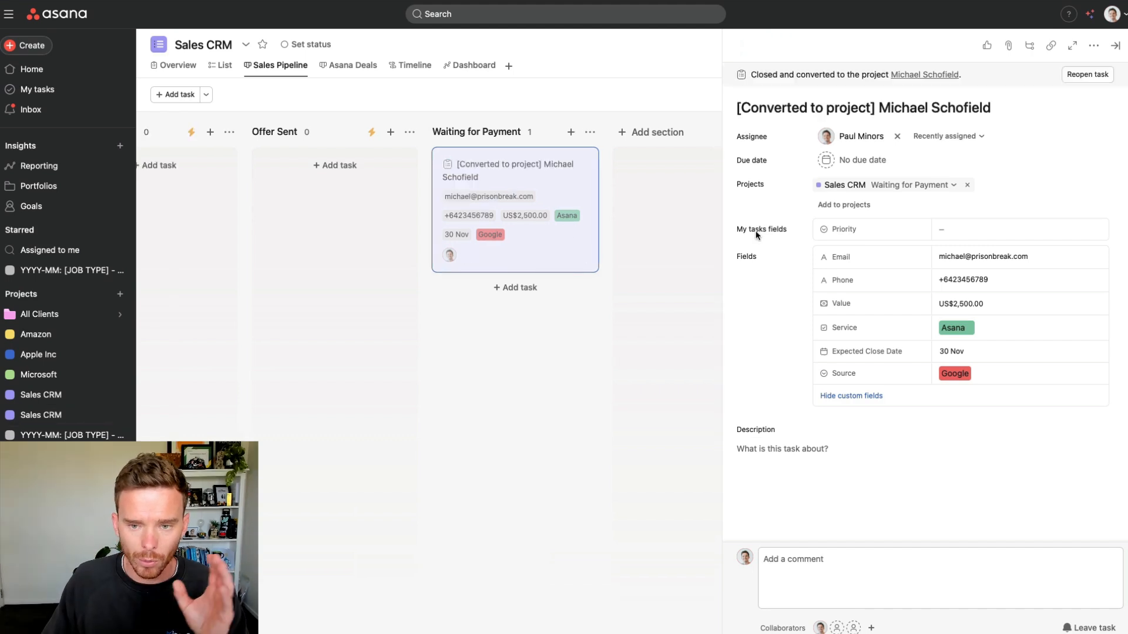
Note the deal's [Converted to project] title prefix and open the client project it became.
{"action": "left_click_drag", "start_coordinate": [874, 111], "coordinate": [718, 109]}
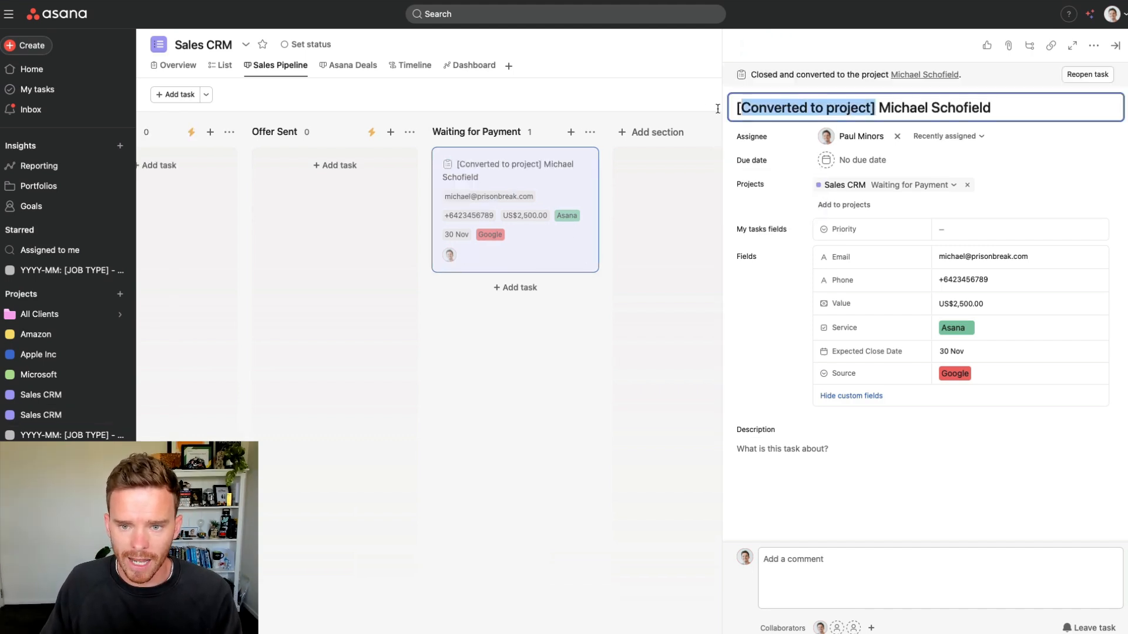
{"action": "left_click", "coordinate": [1007, 151]}
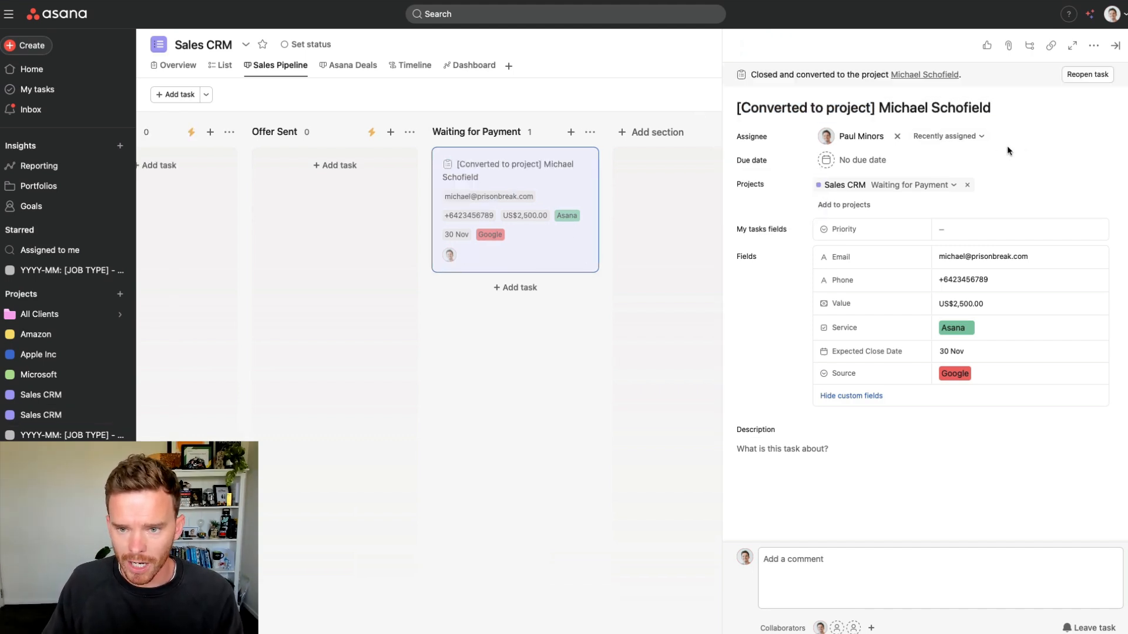
{"action": "left_click", "coordinate": [931, 75]}
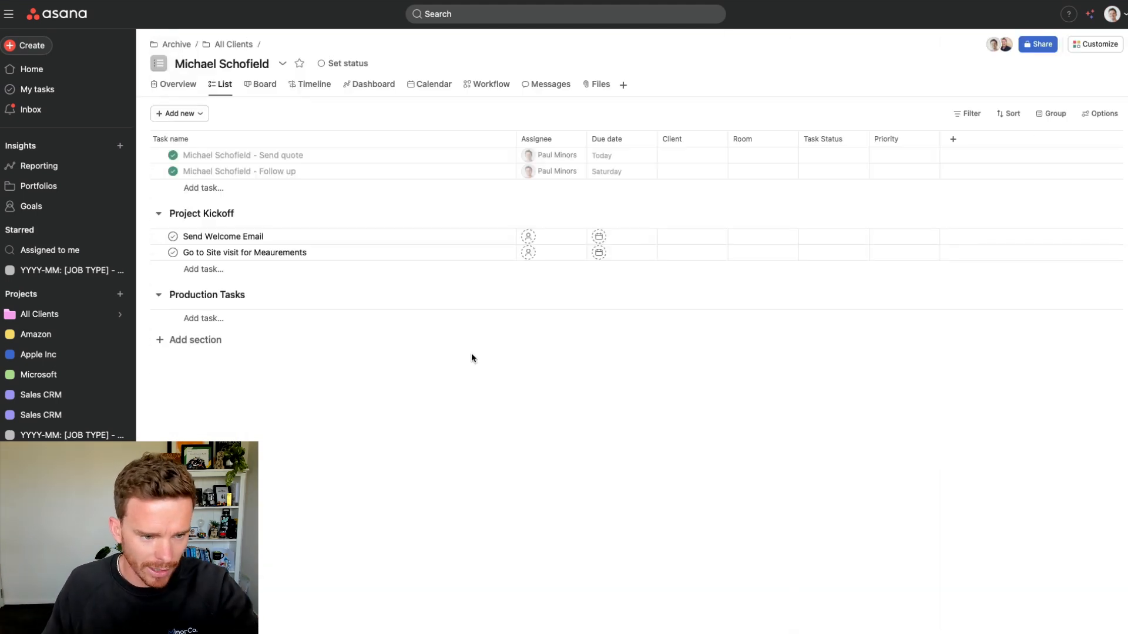
{"action": "mouse_move", "coordinate": [243, 222]}
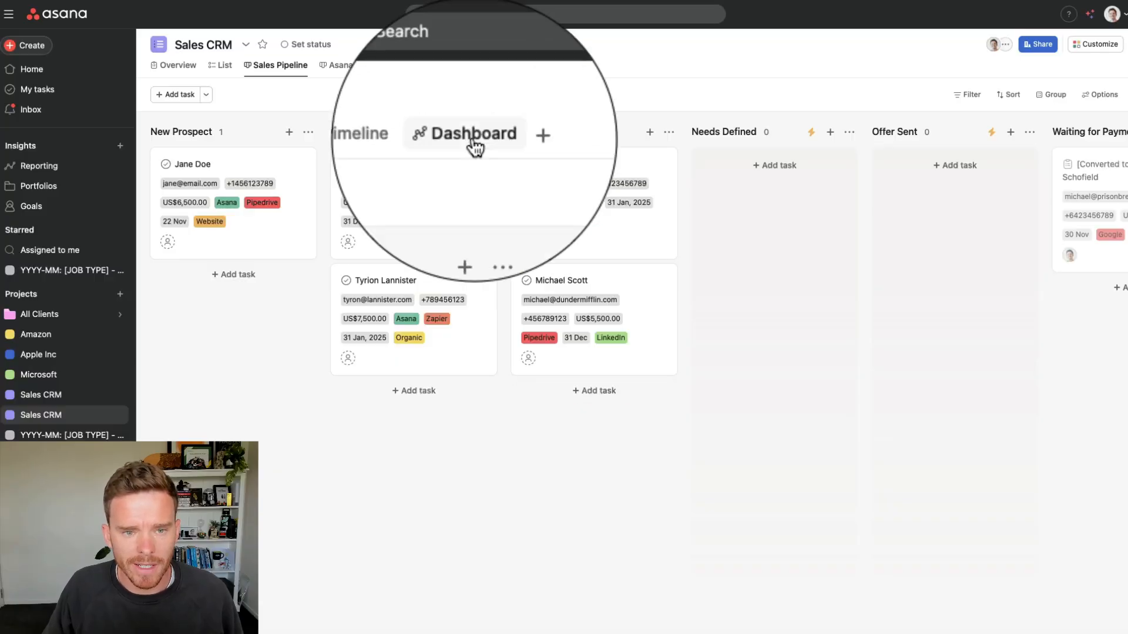
On the Sales CRM Dashboard, delete the Completed tasks chart.
{"action": "left_click", "coordinate": [476, 67]}
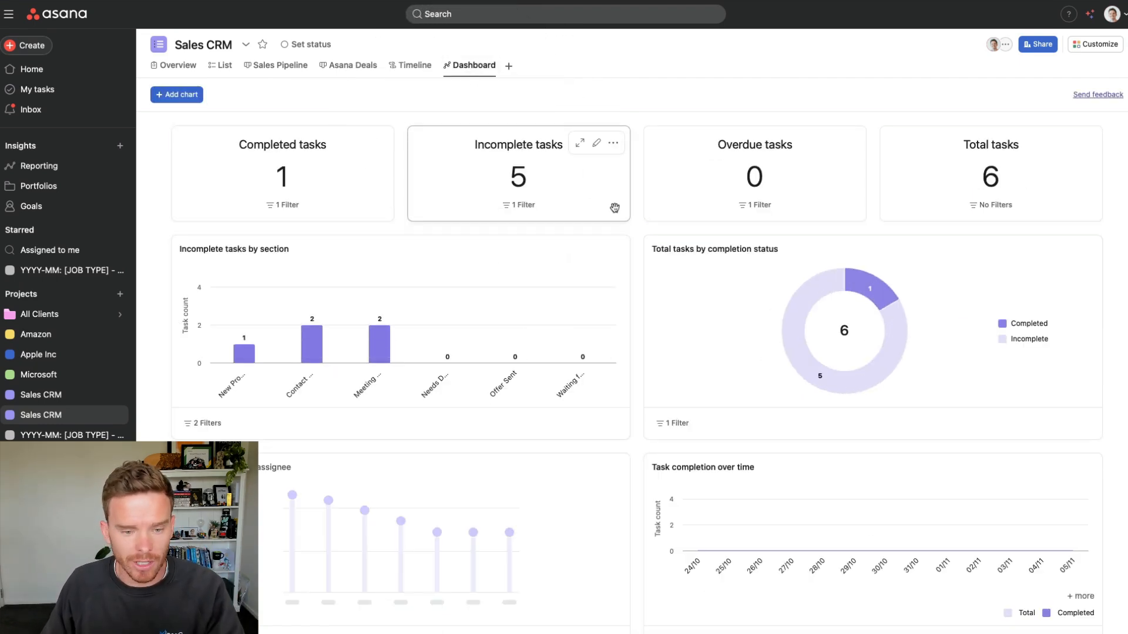
{"action": "scroll", "coordinate": [604, 279], "scroll_direction": "down", "scroll_amount": 3}
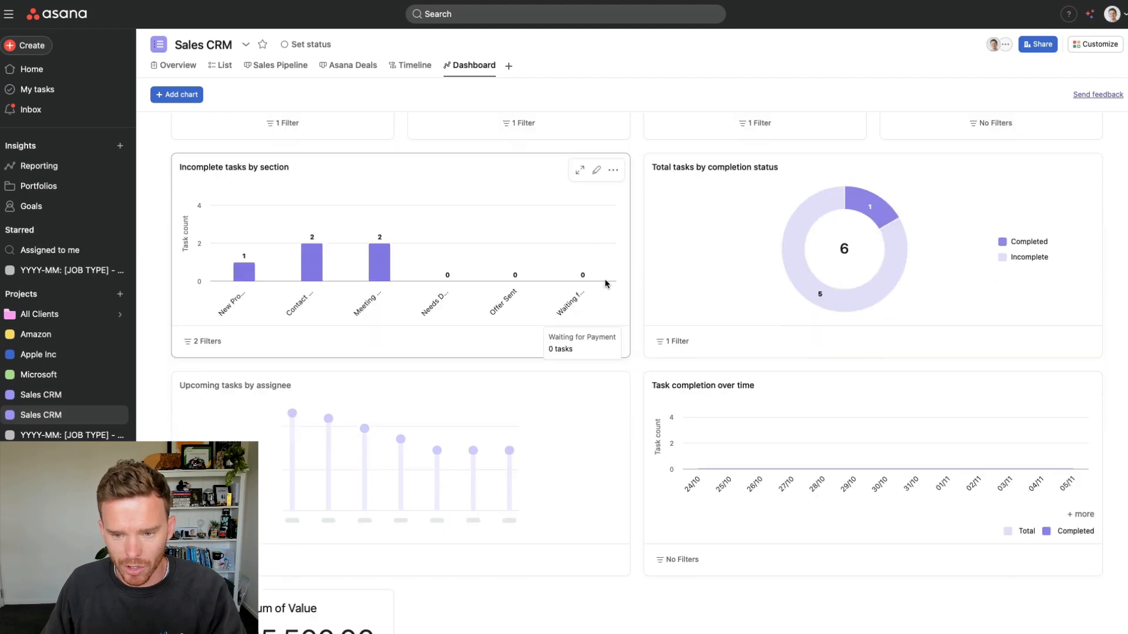
{"action": "scroll", "coordinate": [604, 280], "scroll_direction": "up", "scroll_amount": 3}
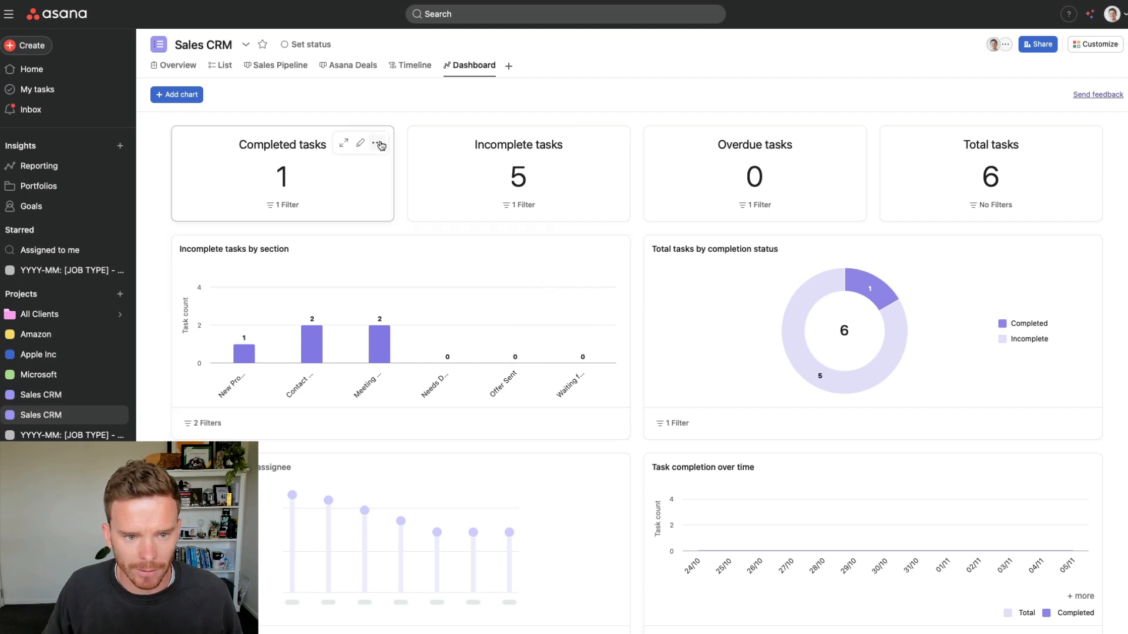
{"action": "left_click", "coordinate": [378, 145]}
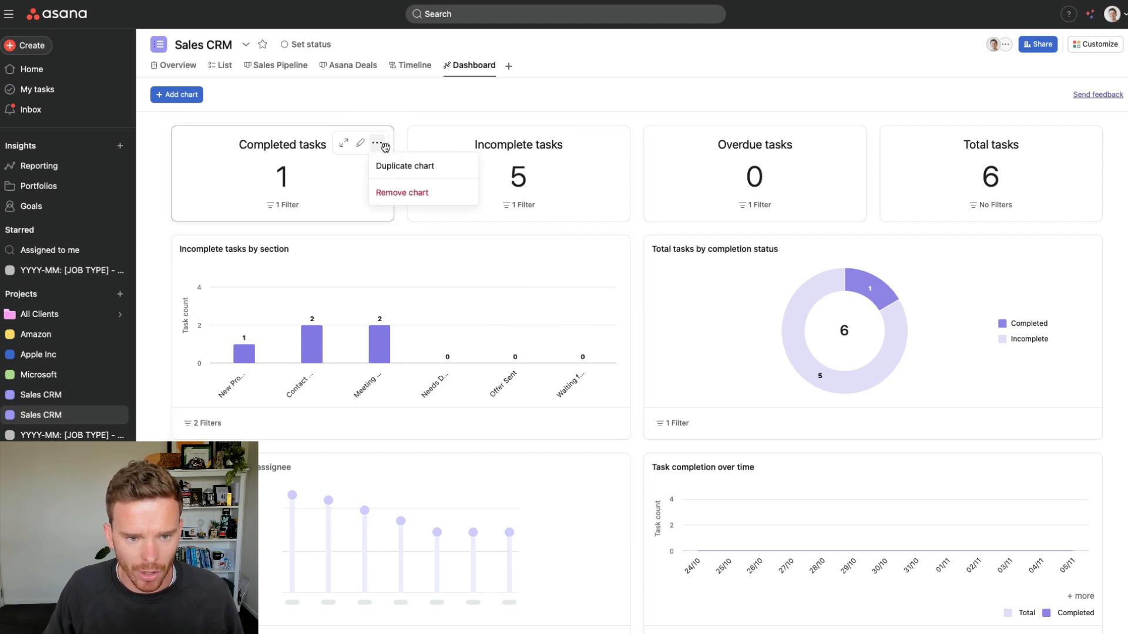
{"action": "left_click", "coordinate": [394, 192]}
{"action": "left_click", "coordinate": [676, 361]}
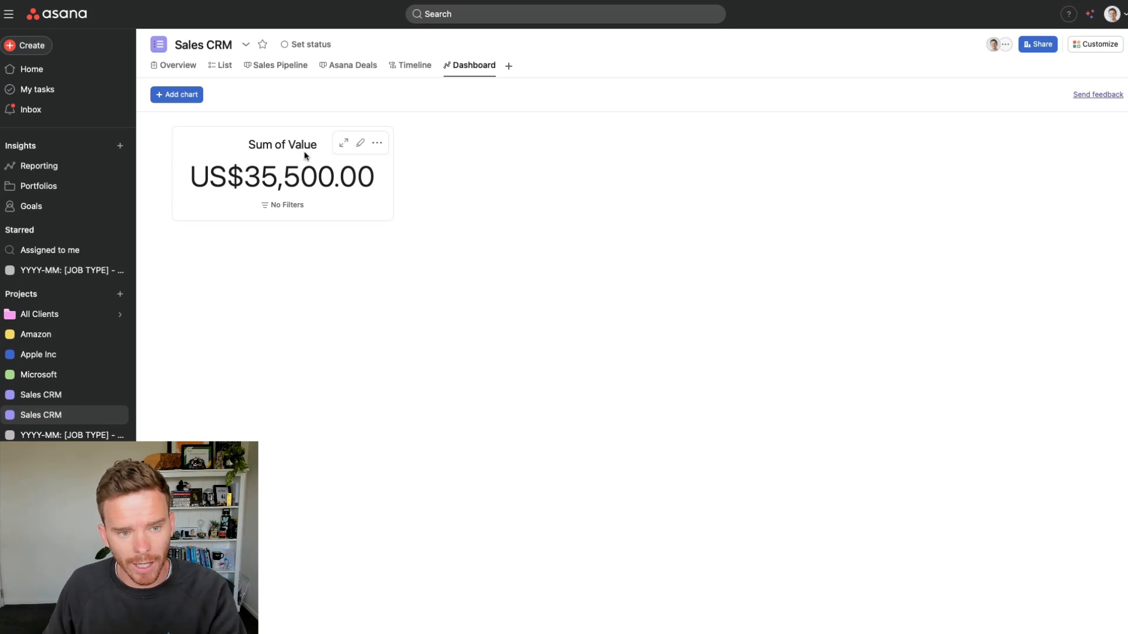
Filter the Sum of Value chart to incomplete deals only, totalling US$33,000.00.
{"action": "left_click", "coordinate": [359, 146]}
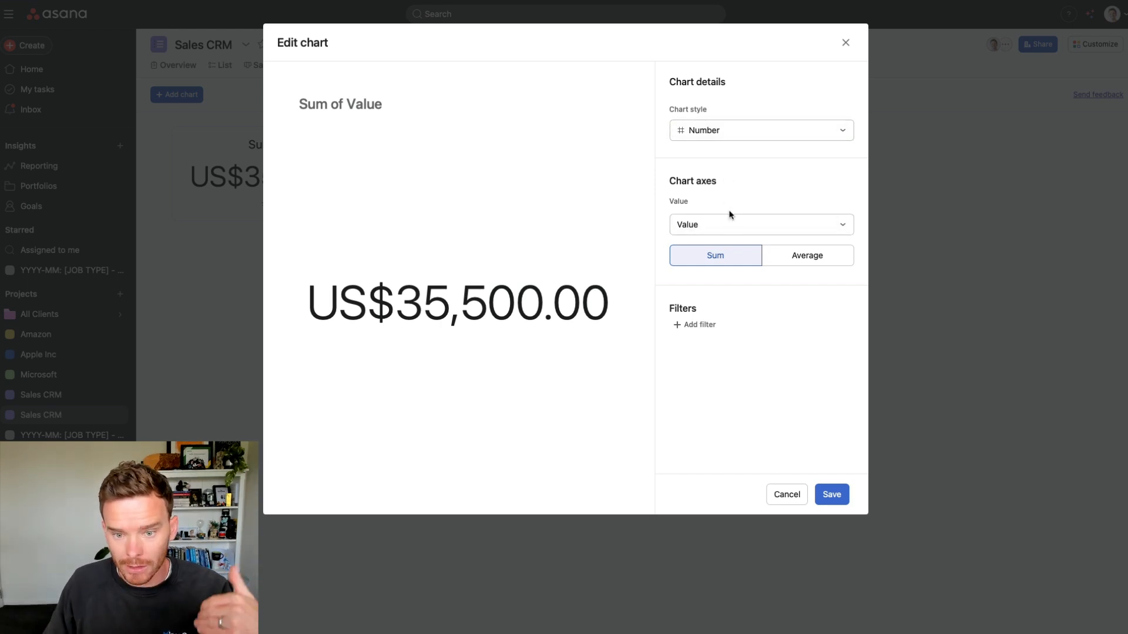
{"action": "left_click", "coordinate": [717, 325]}
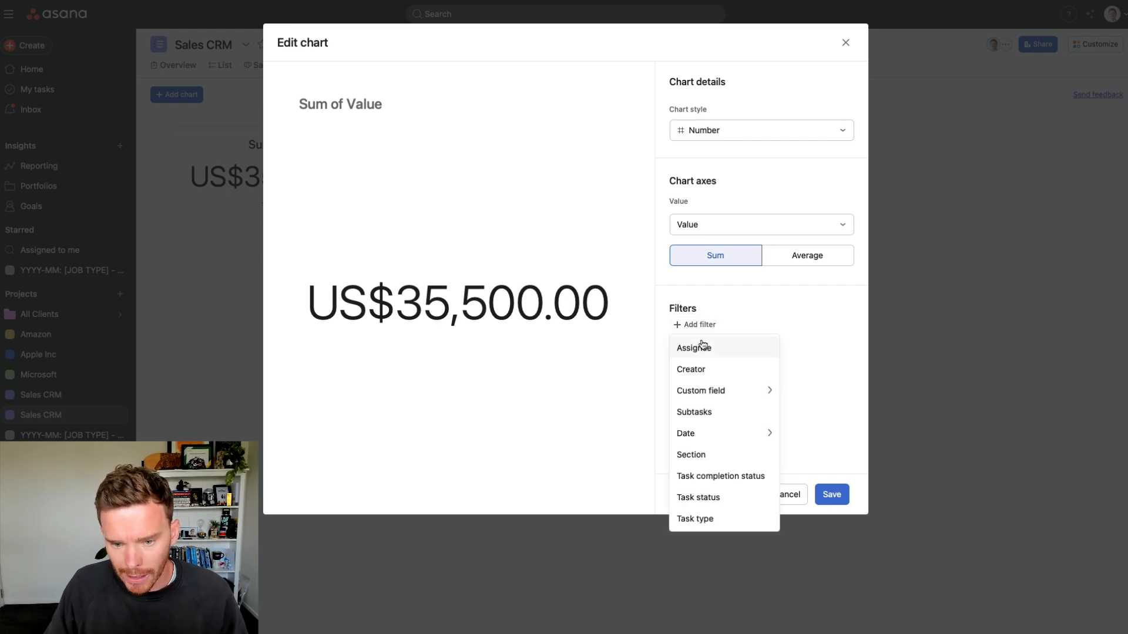
{"action": "left_click", "coordinate": [714, 483]}
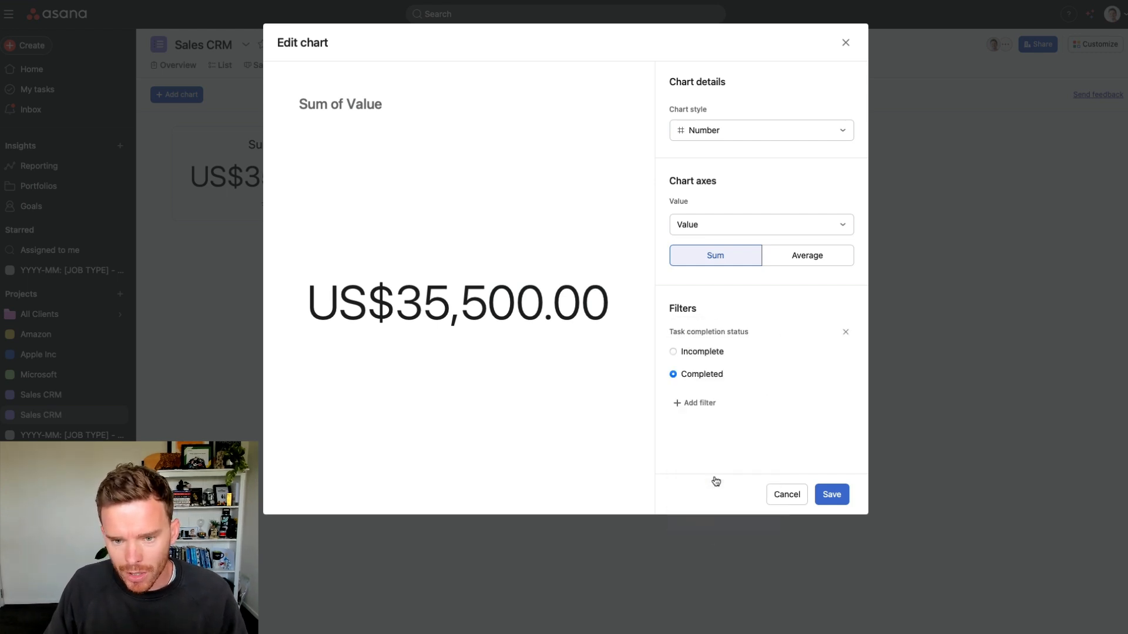
{"action": "left_click", "coordinate": [700, 354]}
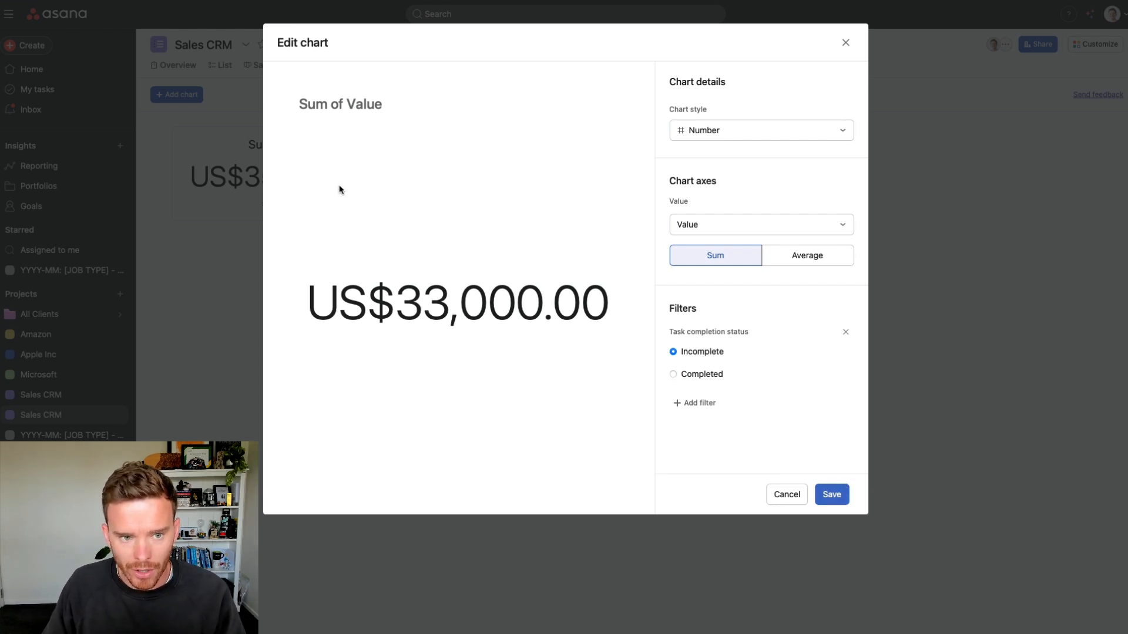
Retitle the chart 'Current Pipeline Value (open deals)' and save it.
{"action": "left_click", "coordinate": [336, 104]}
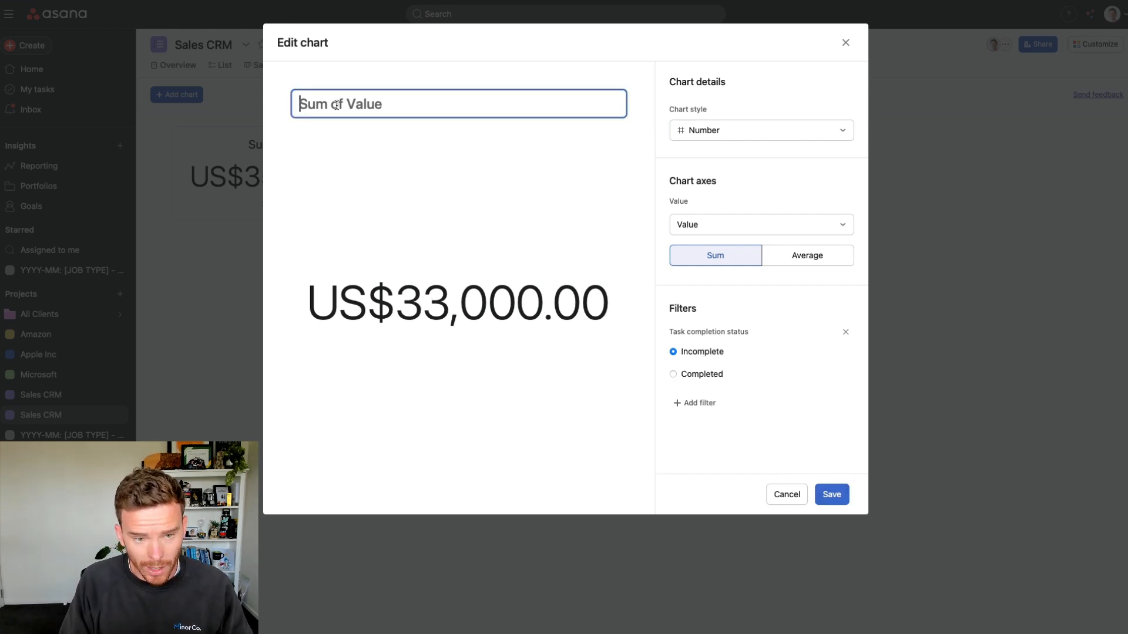
{"action": "type", "text": "Current "}
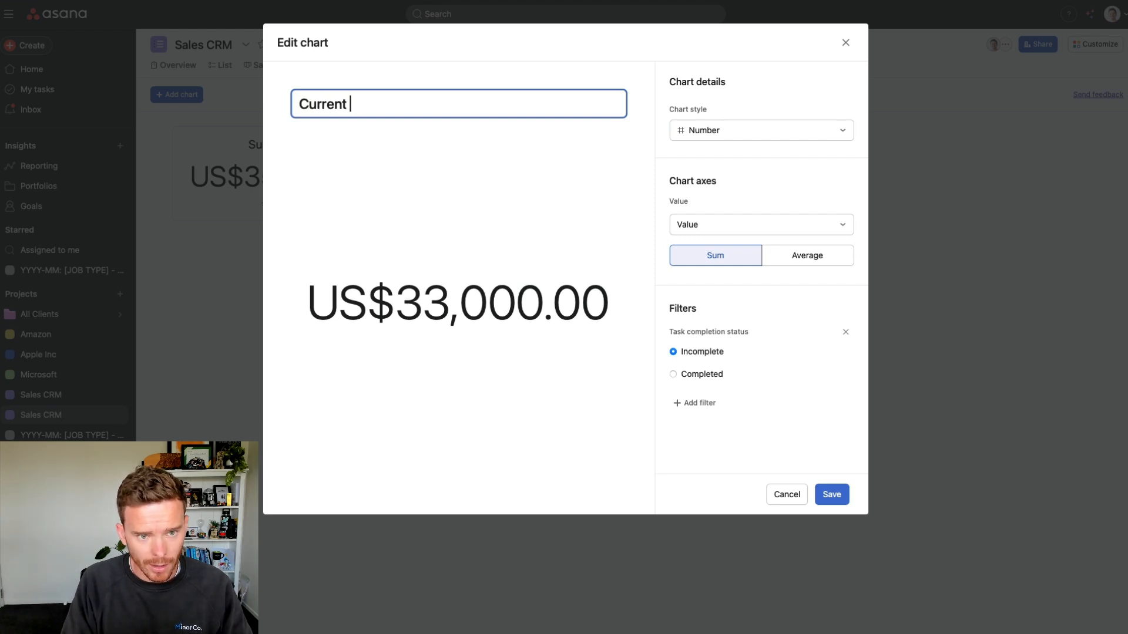
{"action": "type", "text": "Pipeline Value"}
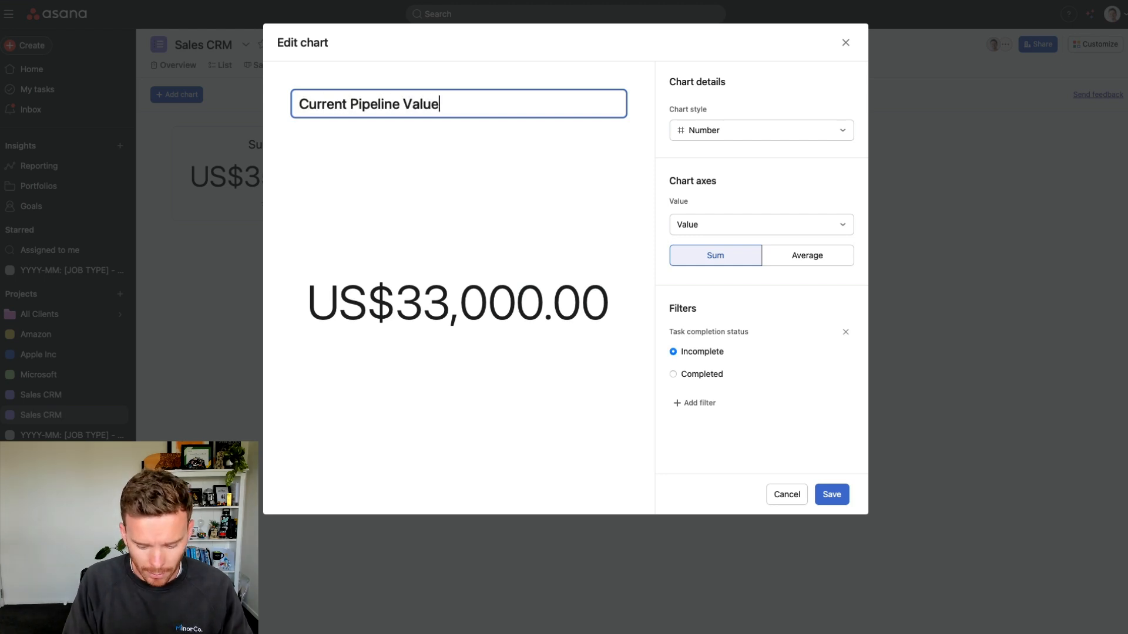
{"action": "type", "text": " (open deals"}
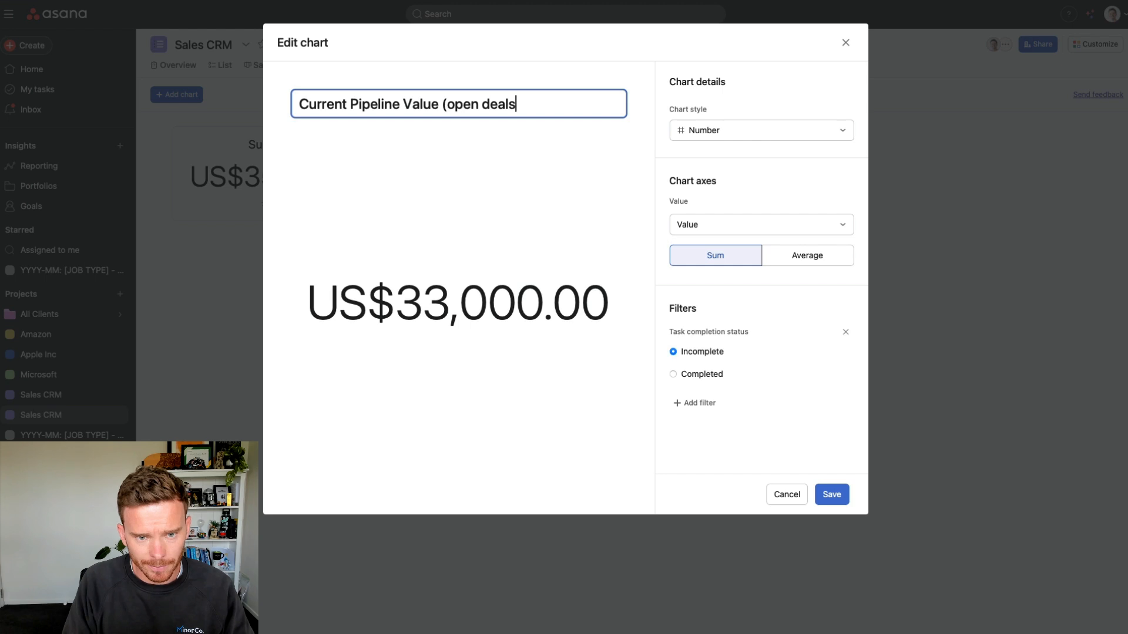
{"action": "left_click", "coordinate": [831, 495]}
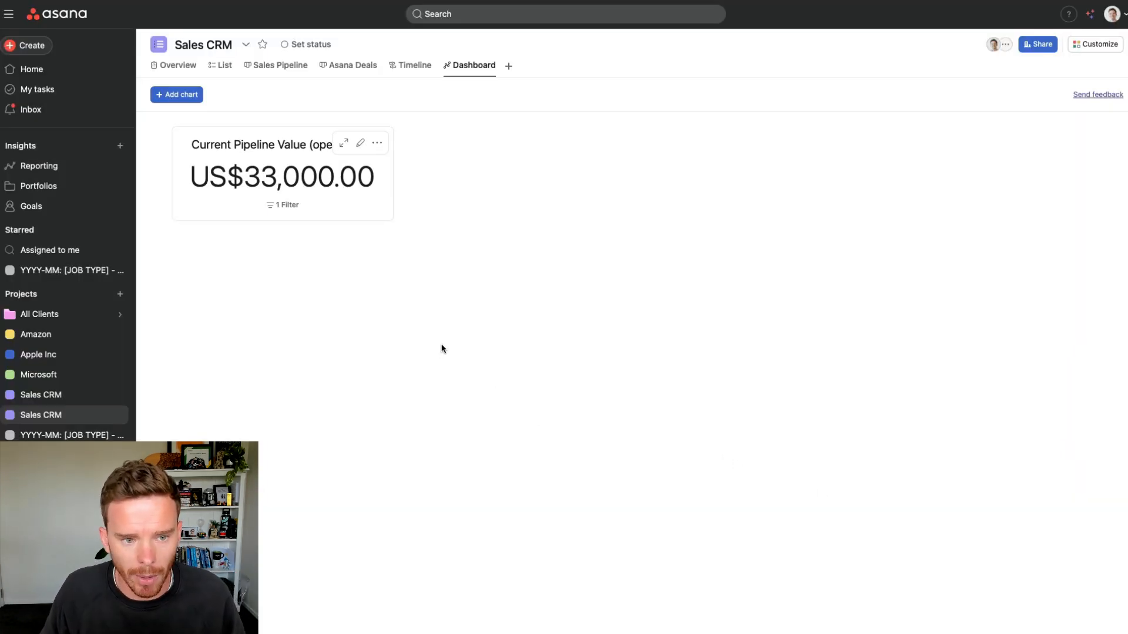
{"action": "left_click", "coordinate": [179, 96]}
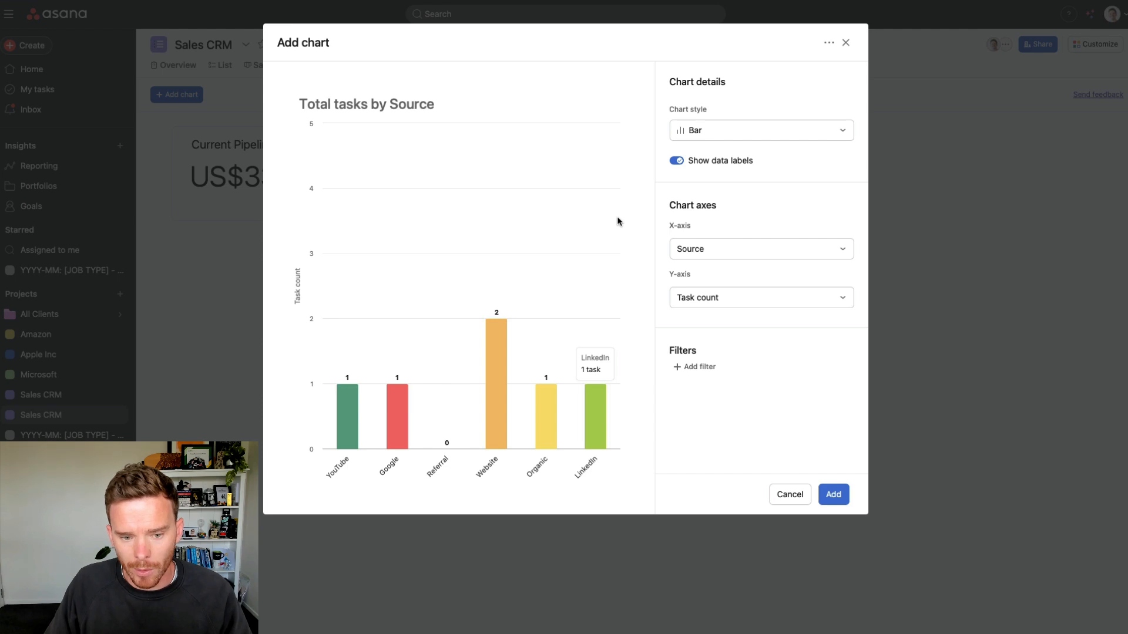
Group the new bar chart's x-axis by month of task completion.
{"action": "left_click", "coordinate": [722, 137]}
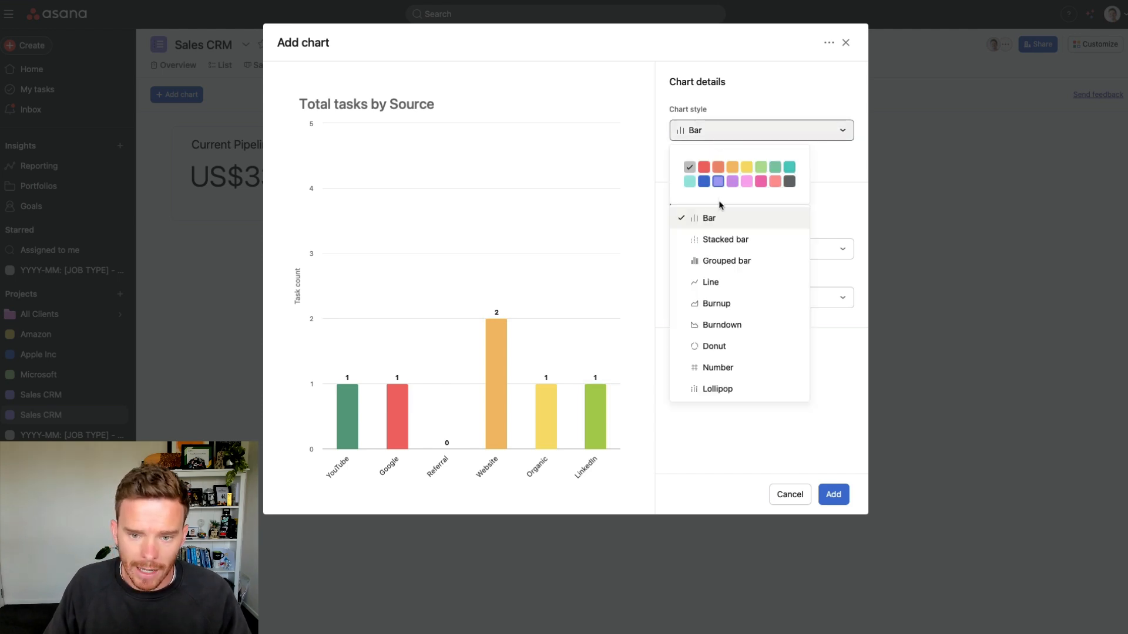
{"action": "left_click", "coordinate": [814, 207]}
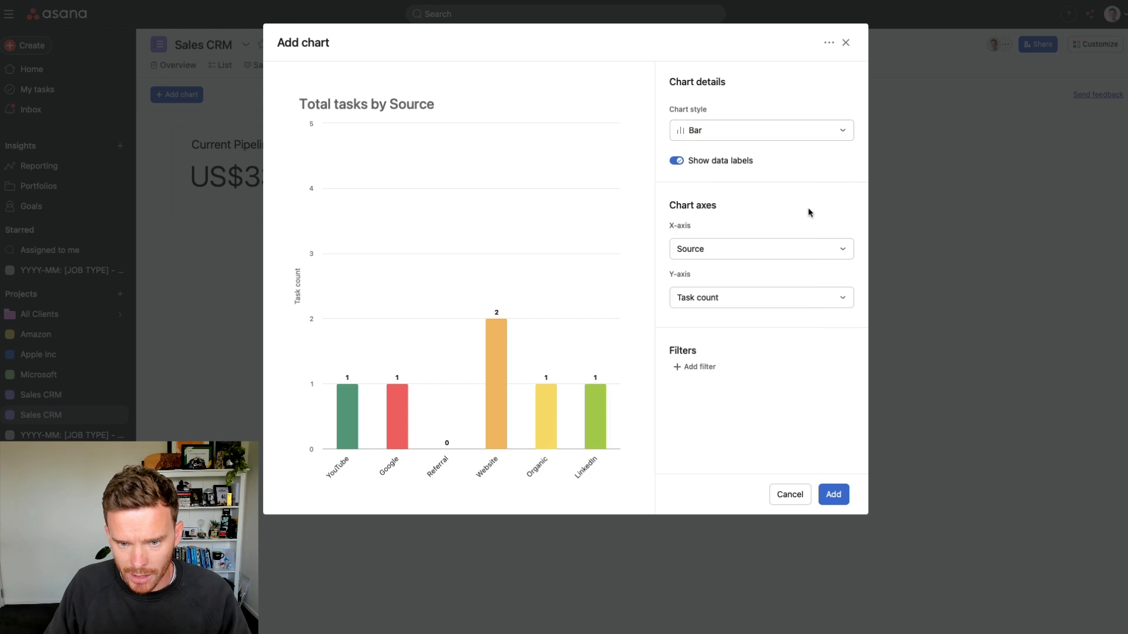
{"action": "left_click", "coordinate": [723, 249]}
{"action": "mouse_move", "coordinate": [715, 423]}
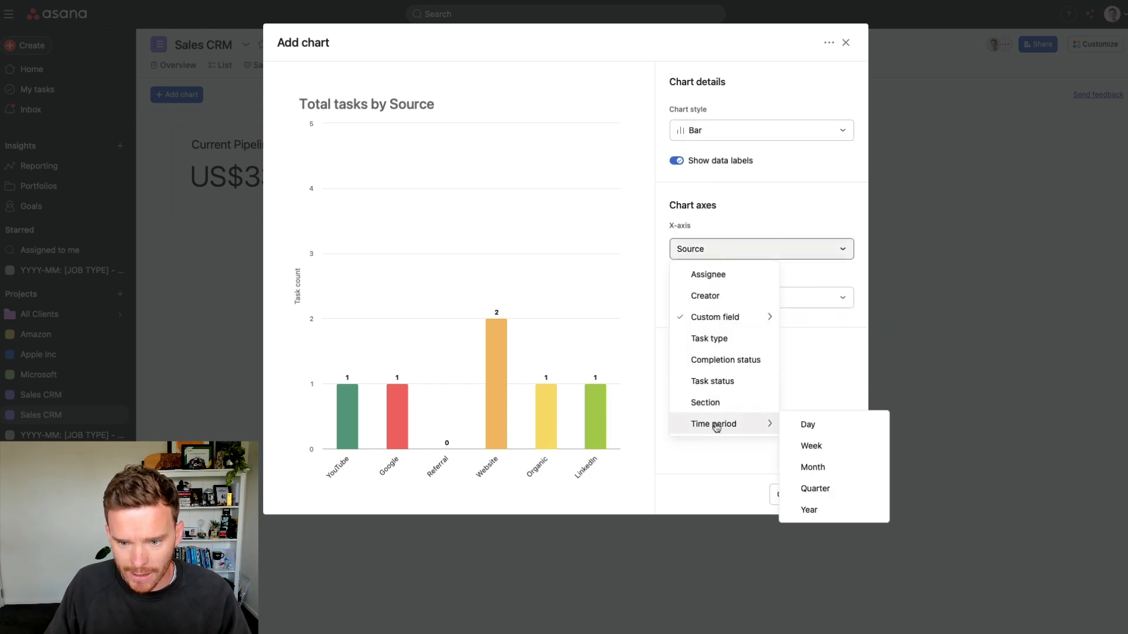
{"action": "left_click", "coordinate": [814, 464]}
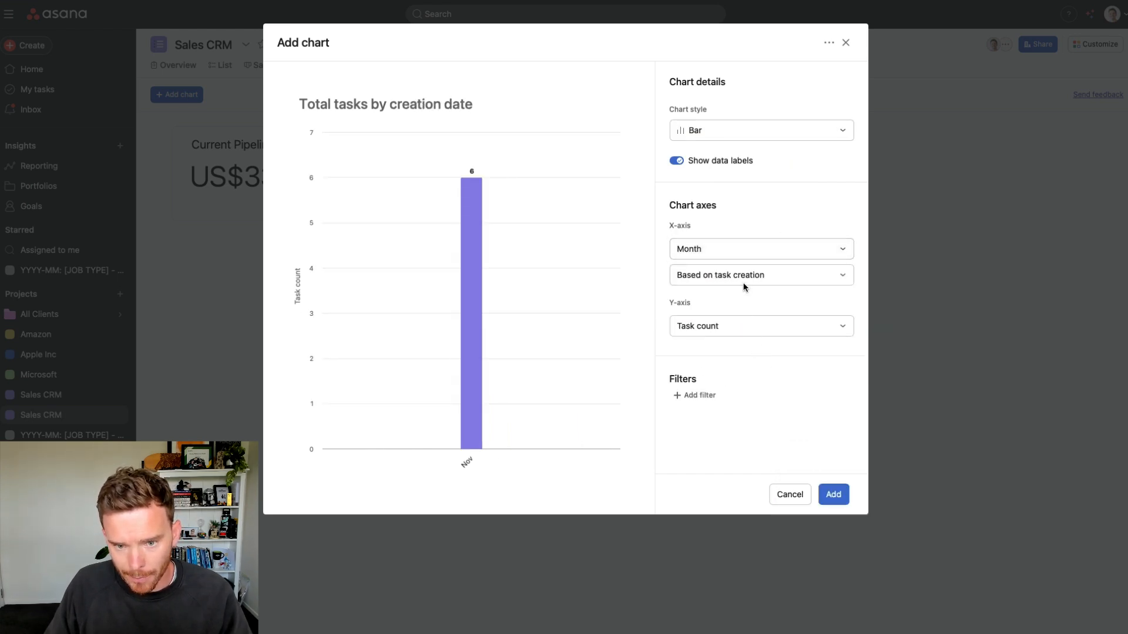
{"action": "left_click", "coordinate": [795, 278]}
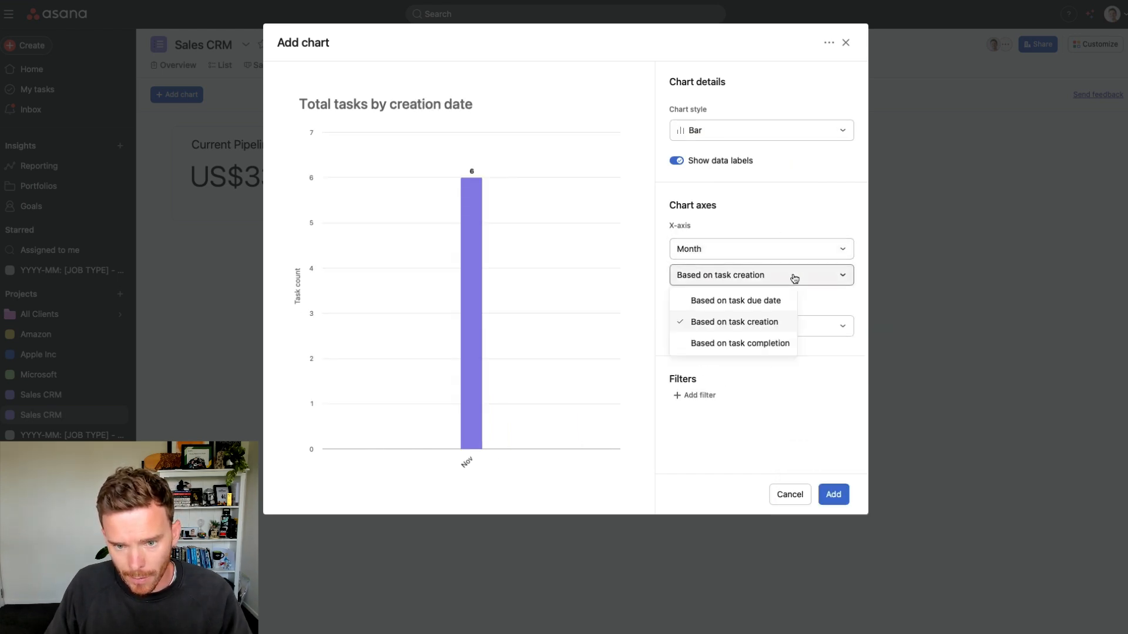
{"action": "left_click", "coordinate": [760, 347]}
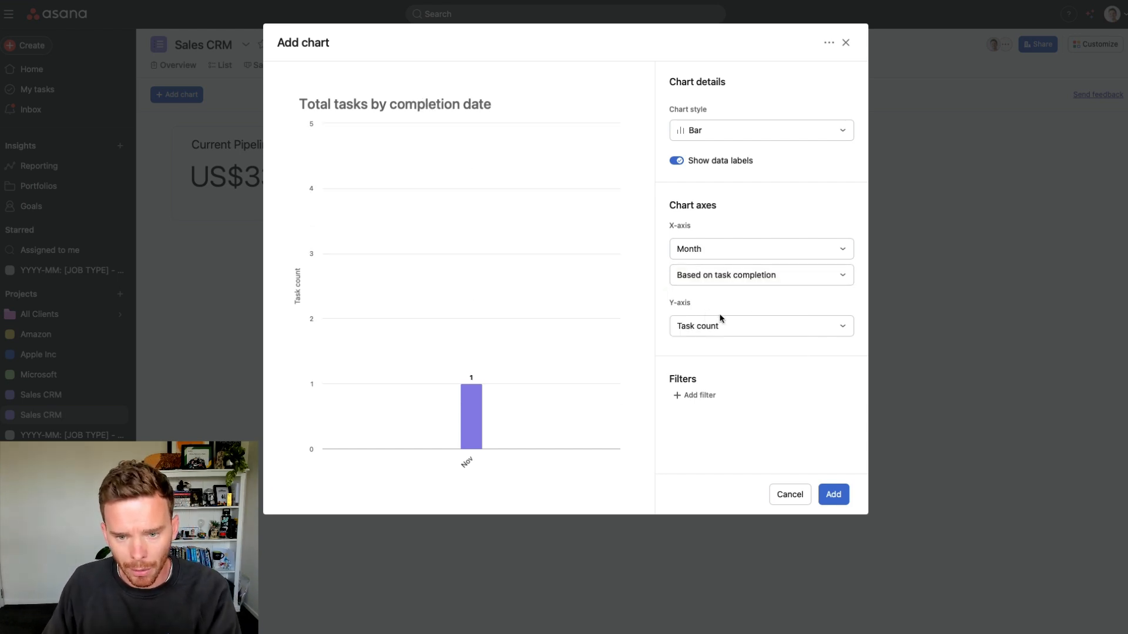
Measure the y-axis by the Value field, title it 'Deals won per month', and add it.
{"action": "left_click", "coordinate": [726, 325]}
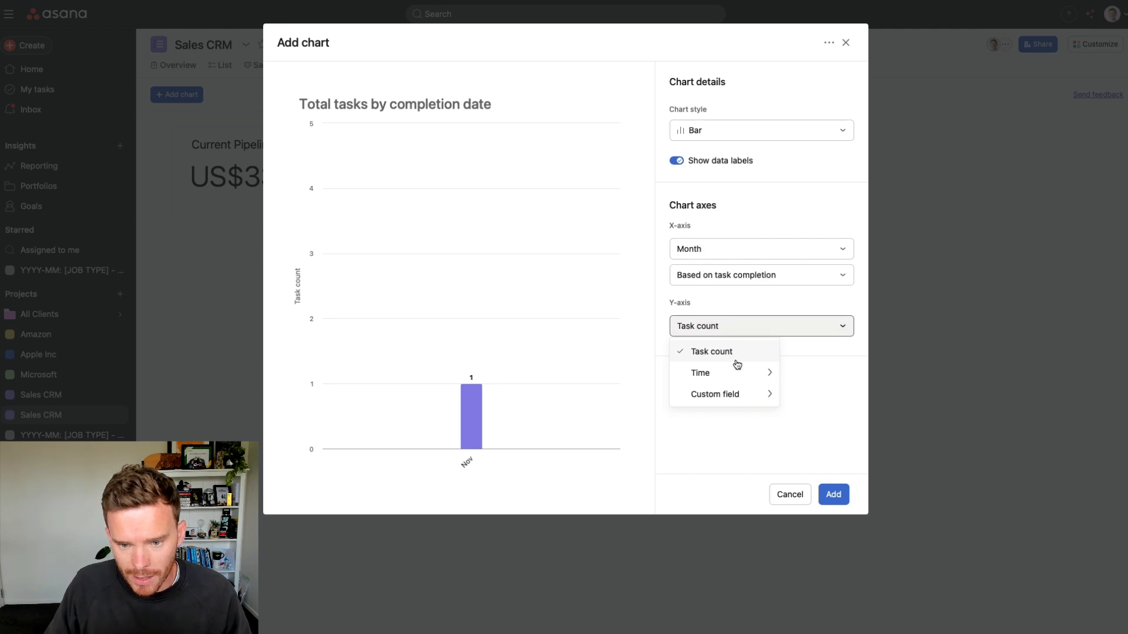
{"action": "mouse_move", "coordinate": [731, 393]}
{"action": "left_click", "coordinate": [796, 396]}
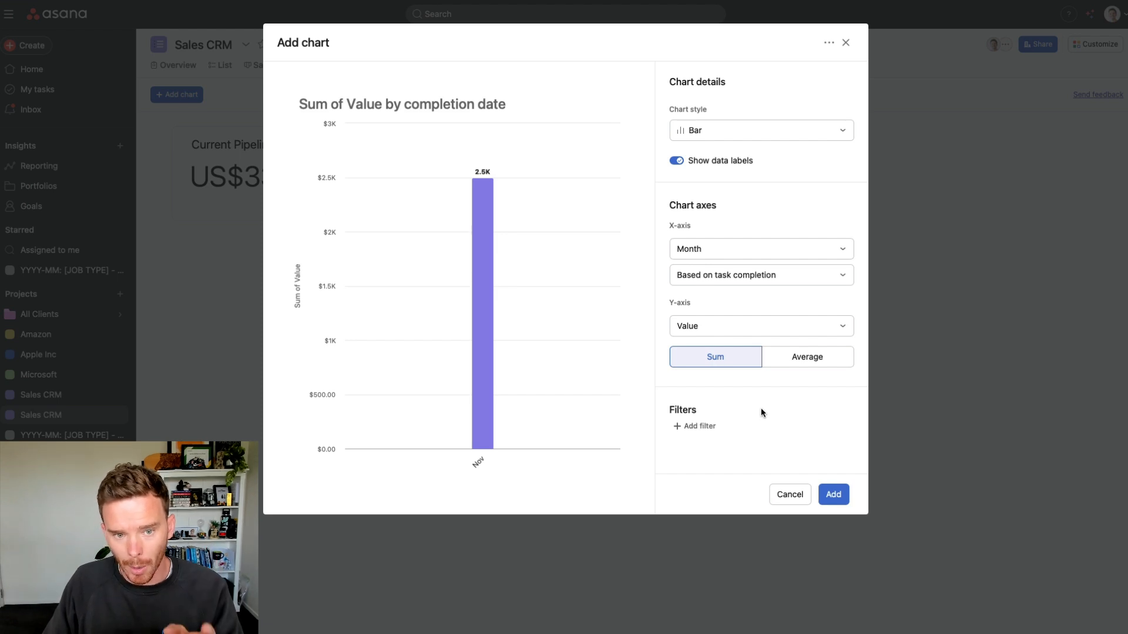
{"action": "left_click", "coordinate": [424, 102]}
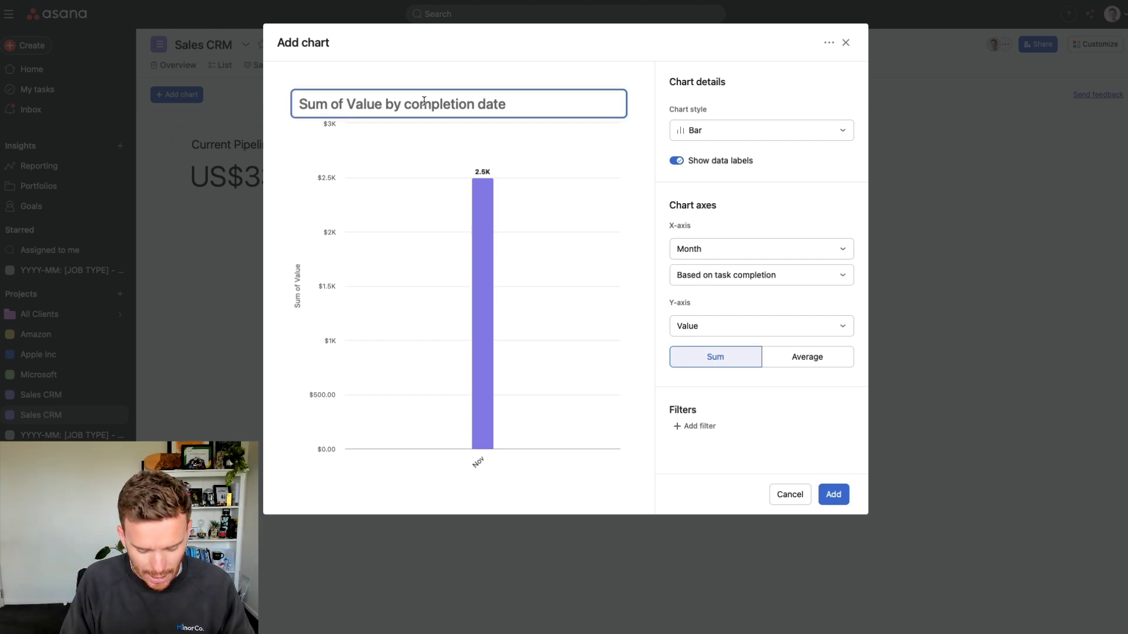
{"action": "type", "text": "Deals won per "}
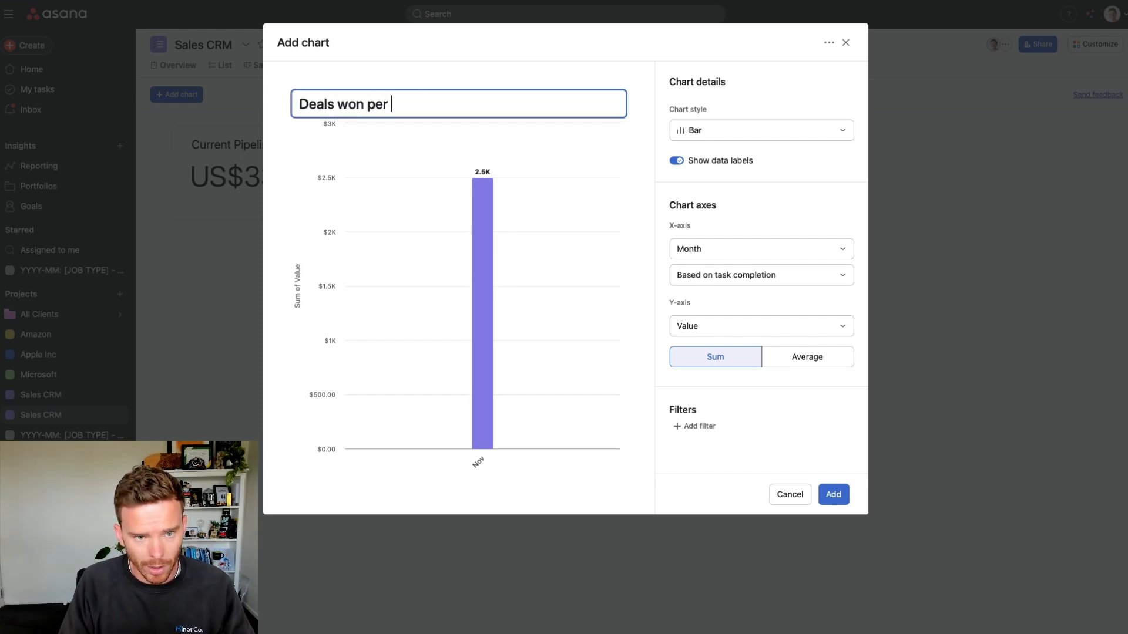
{"action": "type", "text": "month"}
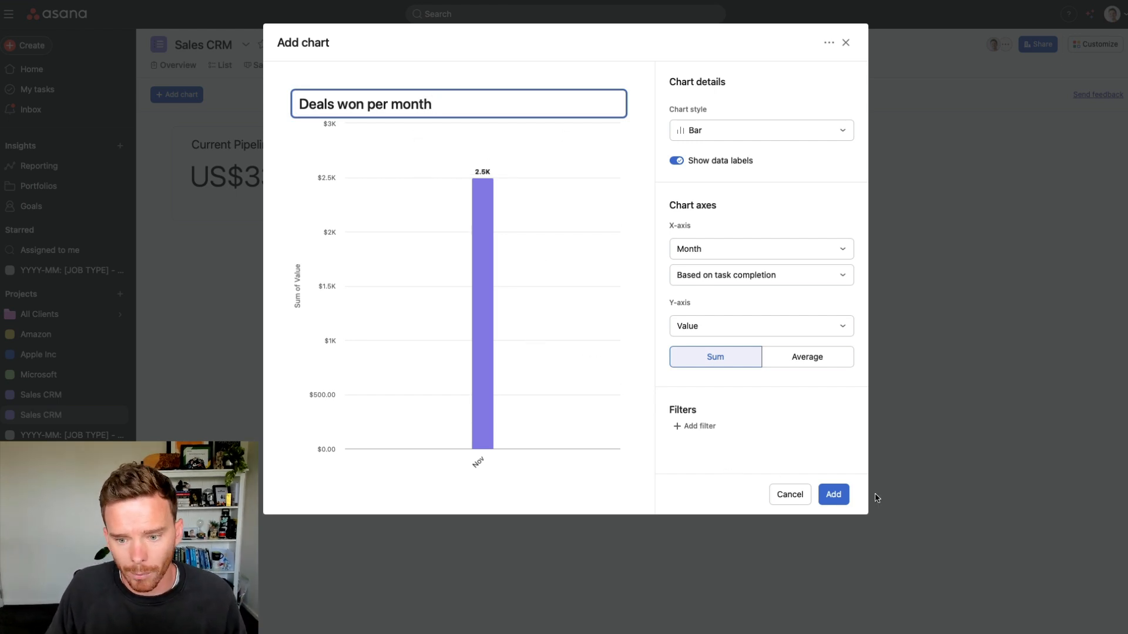
{"action": "left_click", "coordinate": [834, 494]}
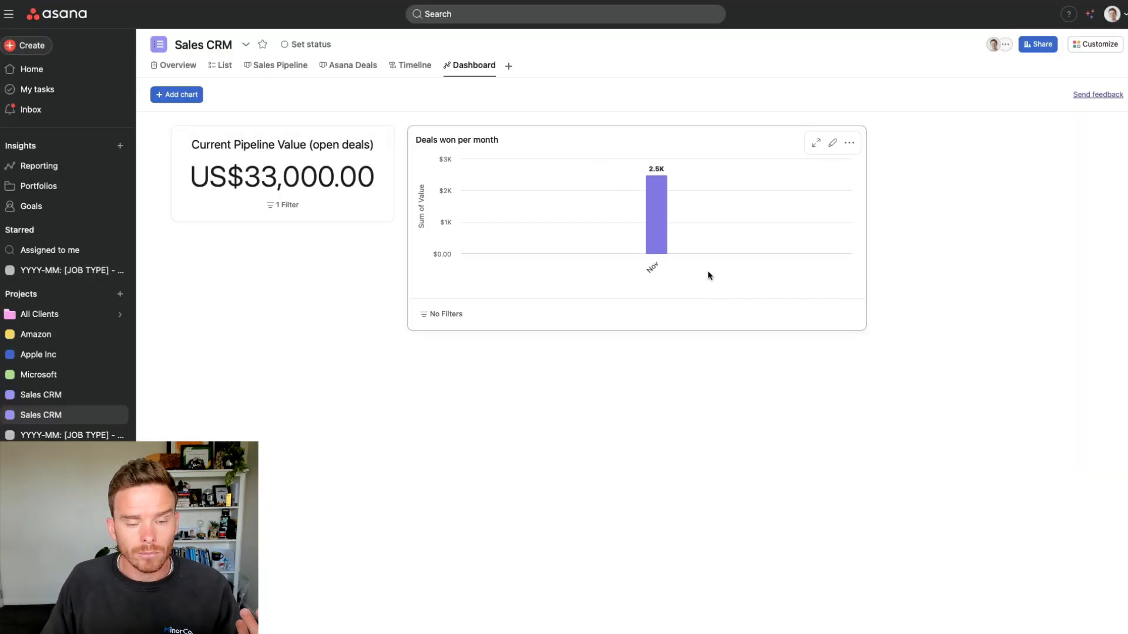
Start a new donut chart that measures the Value custom field.
{"action": "left_click", "coordinate": [176, 95]}
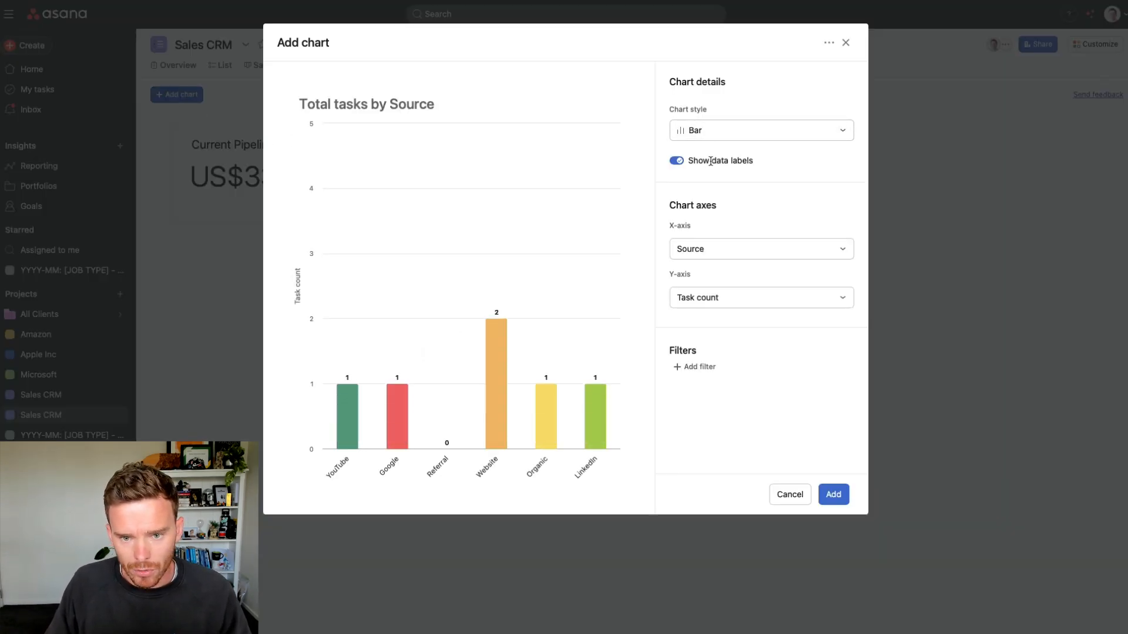
{"action": "left_click", "coordinate": [721, 138]}
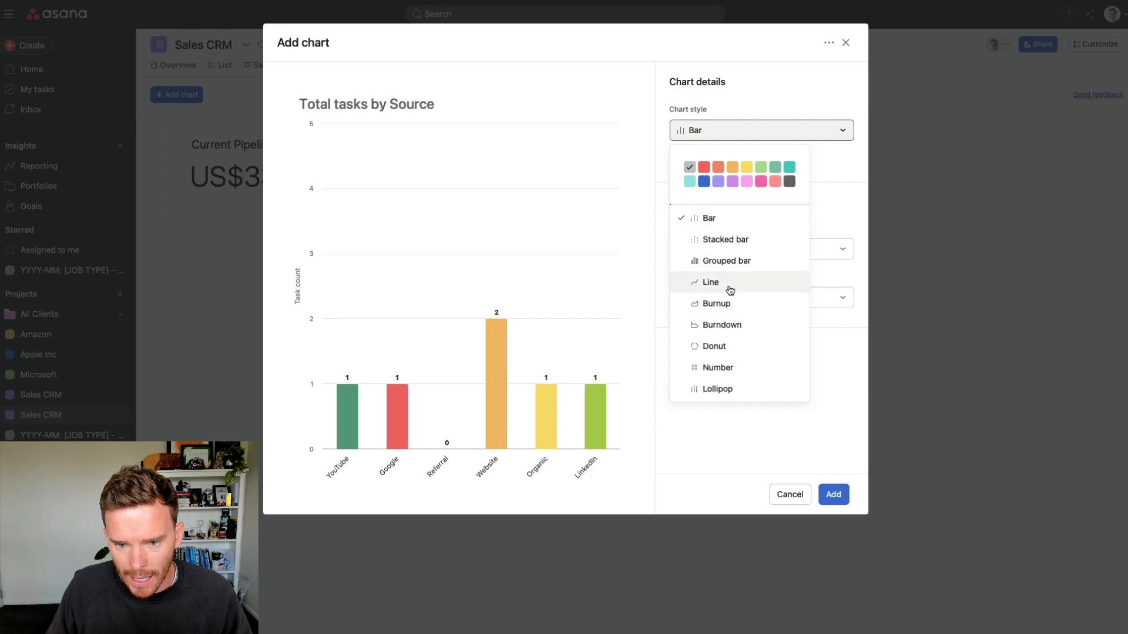
{"action": "left_click", "coordinate": [725, 346]}
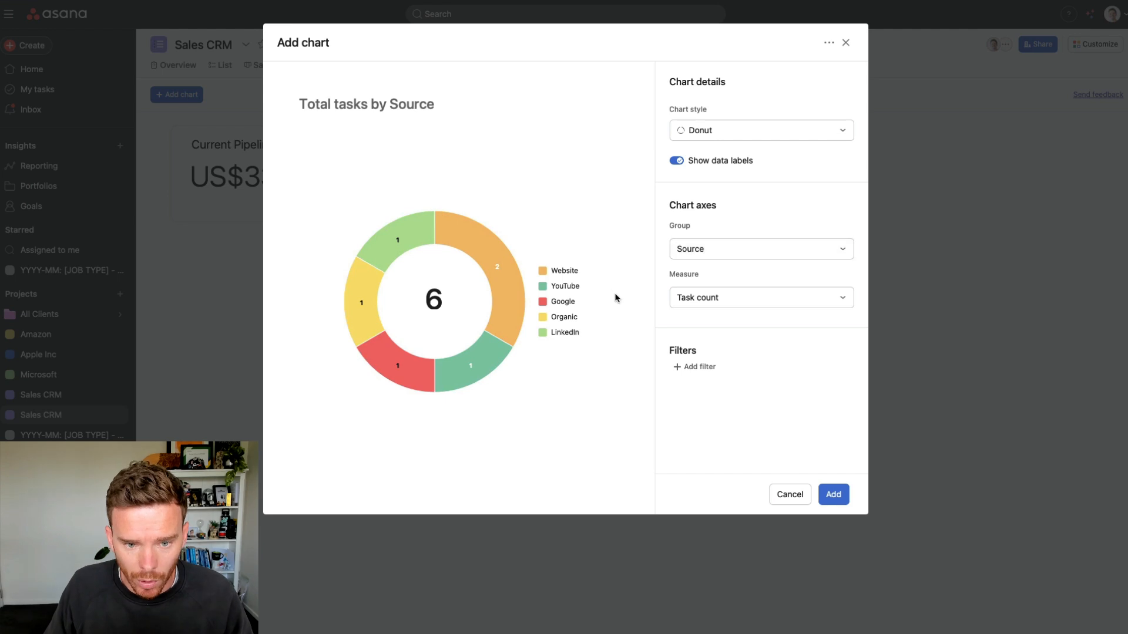
{"action": "left_click", "coordinate": [714, 299]}
{"action": "mouse_move", "coordinate": [725, 368]}
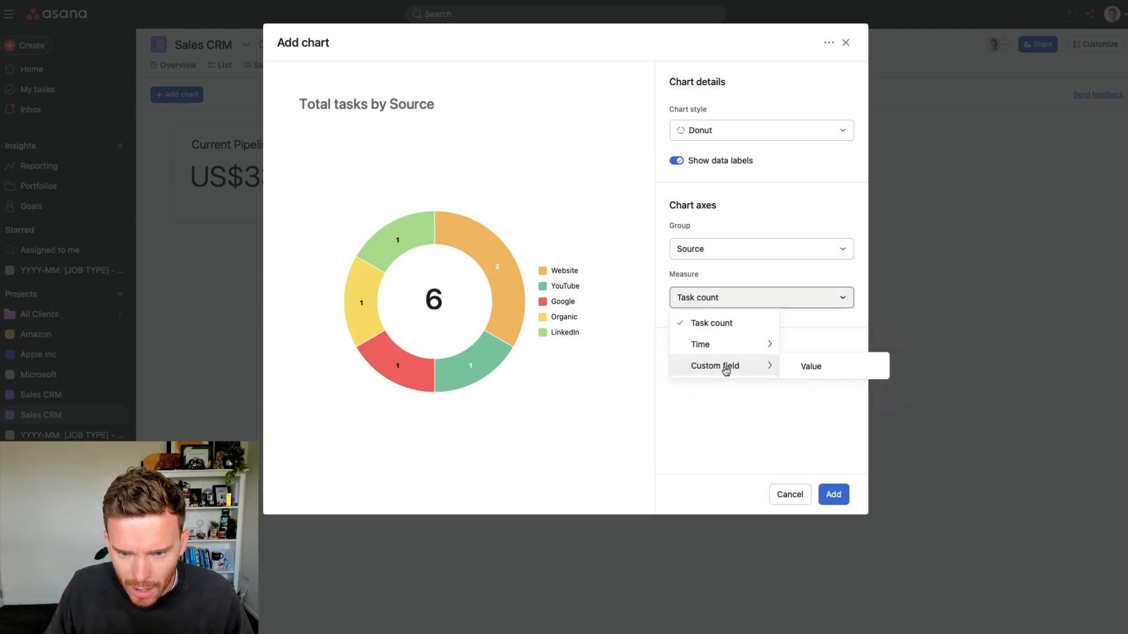
{"action": "left_click", "coordinate": [813, 368]}
Limit it to completed deals, title it 'Deals won by source', and add it to the dashboard.
{"action": "left_click", "coordinate": [699, 398]}
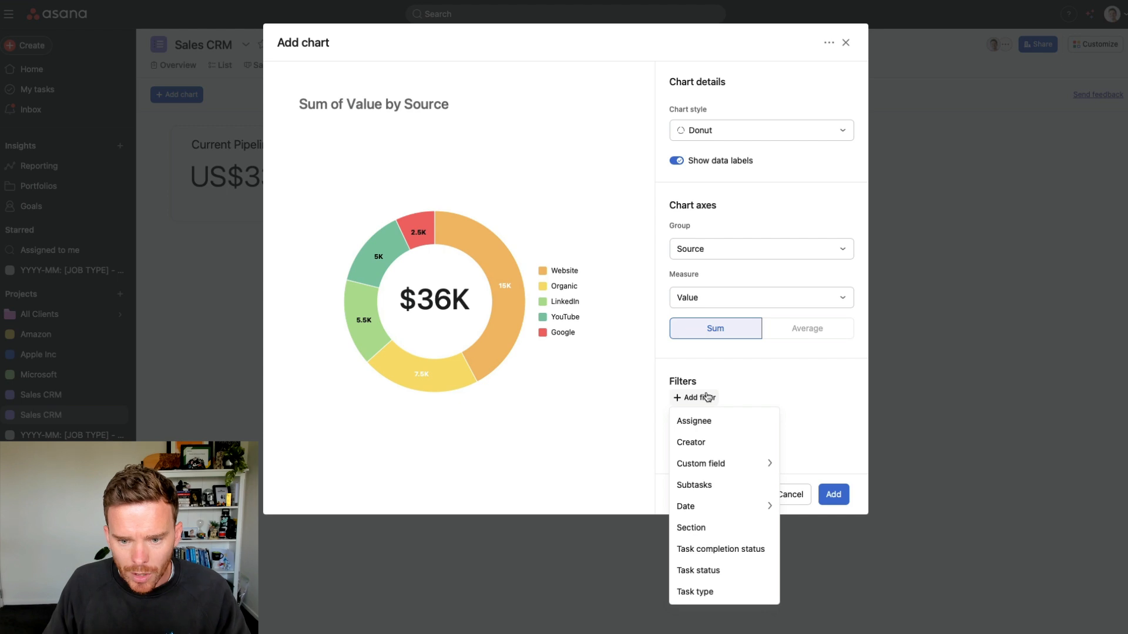
{"action": "left_click", "coordinate": [720, 550]}
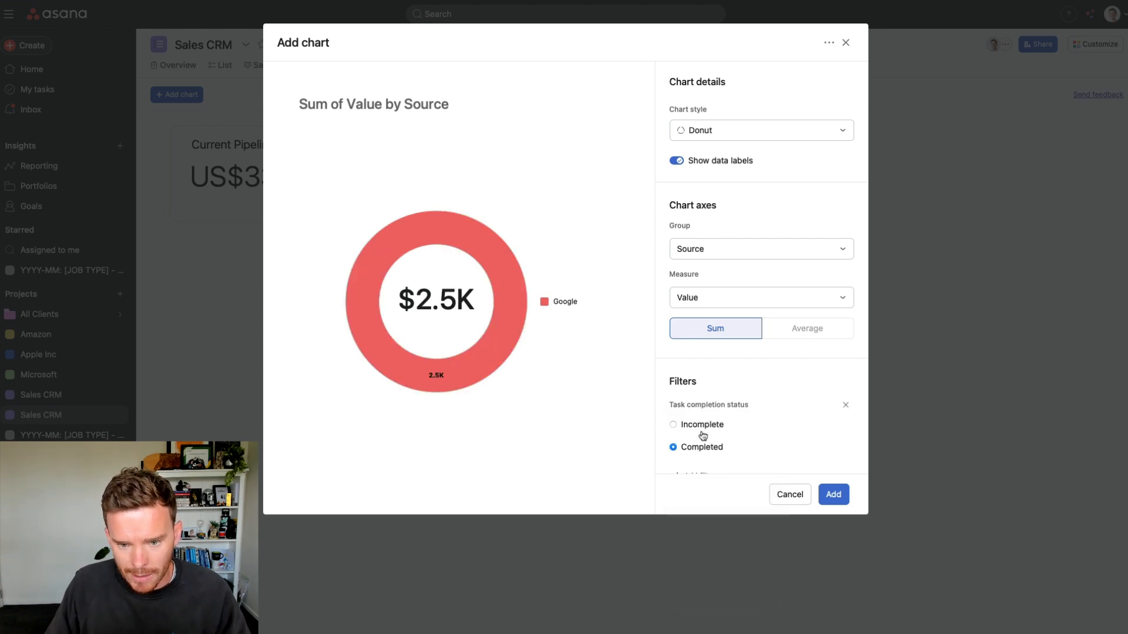
{"action": "scroll", "coordinate": [695, 408], "scroll_direction": "down", "scroll_amount": 1}
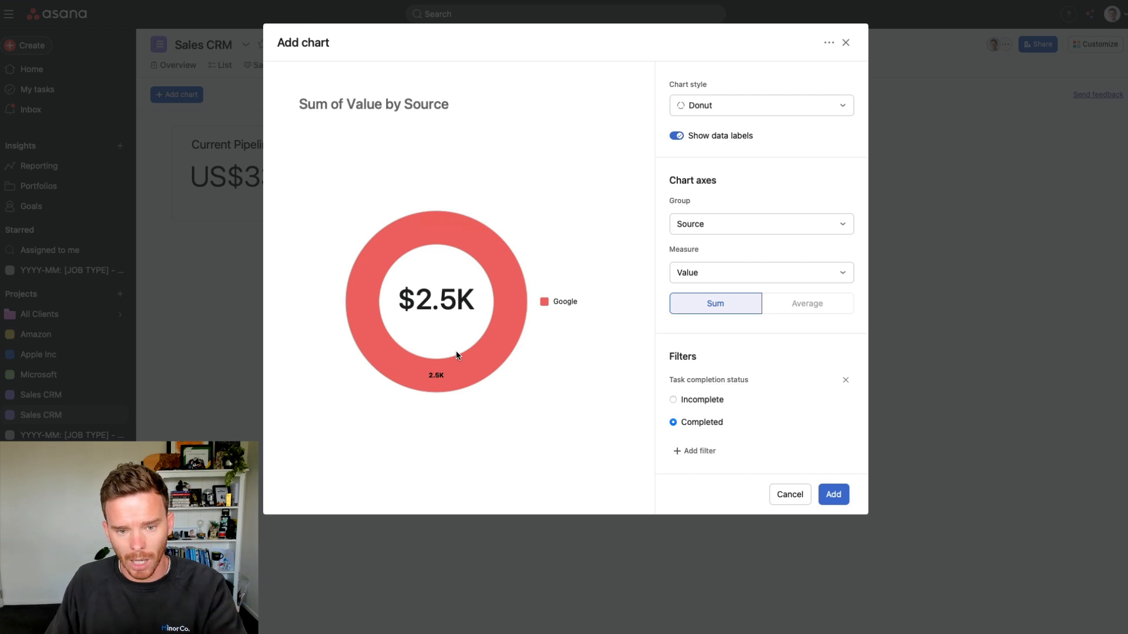
{"action": "left_click", "coordinate": [387, 103]}
{"action": "type", "text": "Deals wo"}
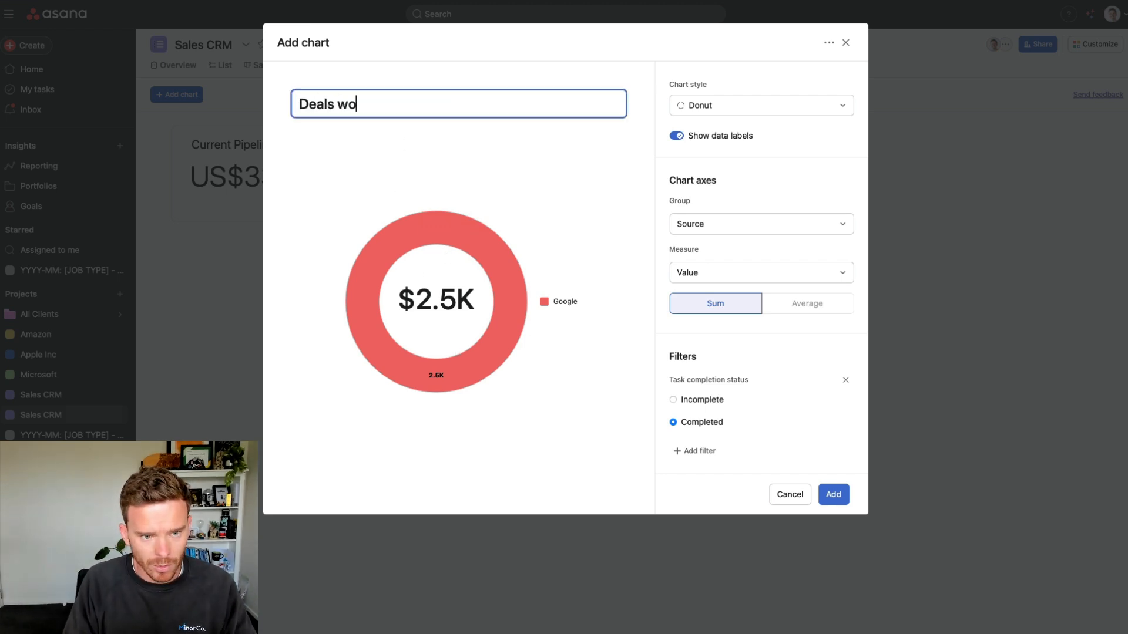
{"action": "type", "text": "n by source"}
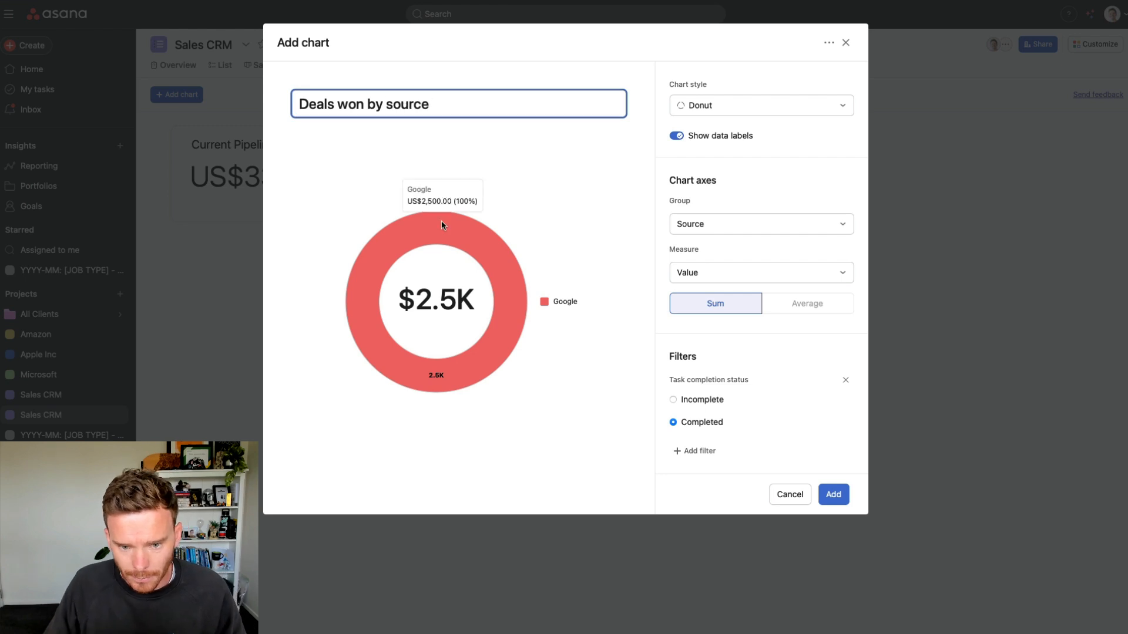
{"action": "left_click", "coordinate": [839, 498]}
{"action": "left_click_drag", "start_coordinate": [368, 187], "coordinate": [840, 194]}
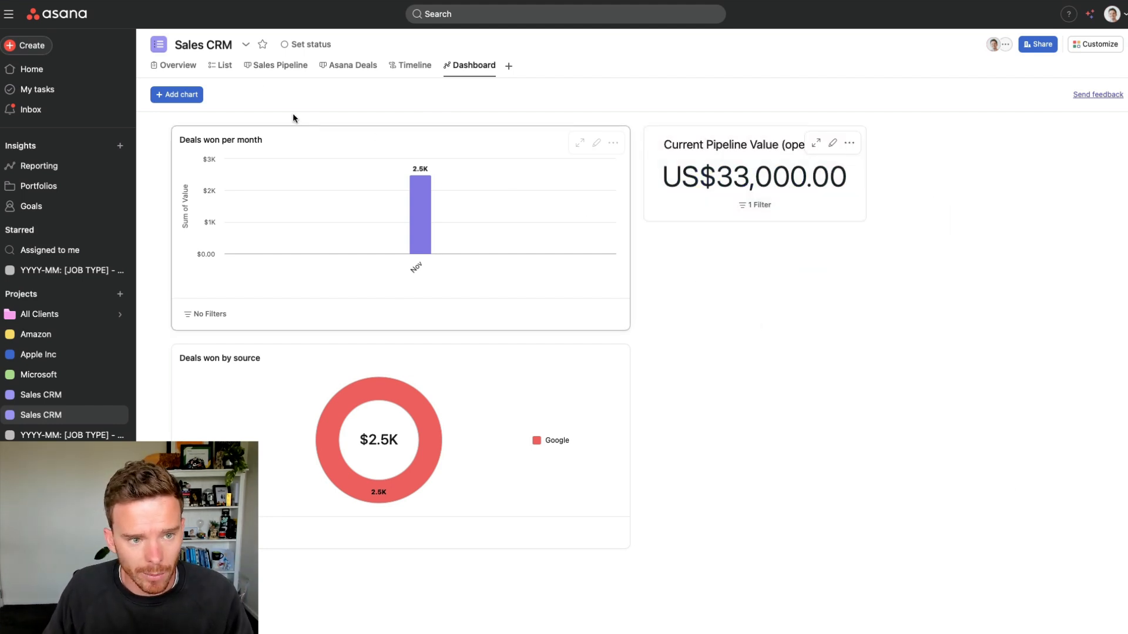
On the Sales Pipeline board, change the US$8,500 Website deal's section to Waiting for Payment.
{"action": "left_click", "coordinate": [266, 69]}
{"action": "scroll", "coordinate": [575, 202], "scroll_direction": "right", "scroll_amount": 3}
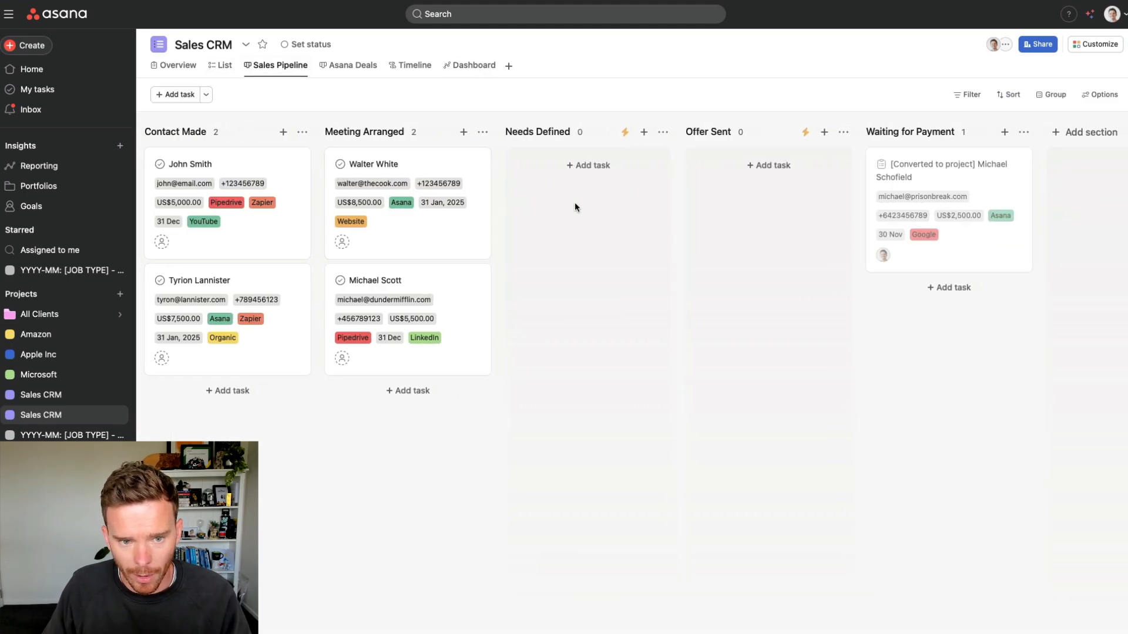
{"action": "left_click", "coordinate": [417, 238]}
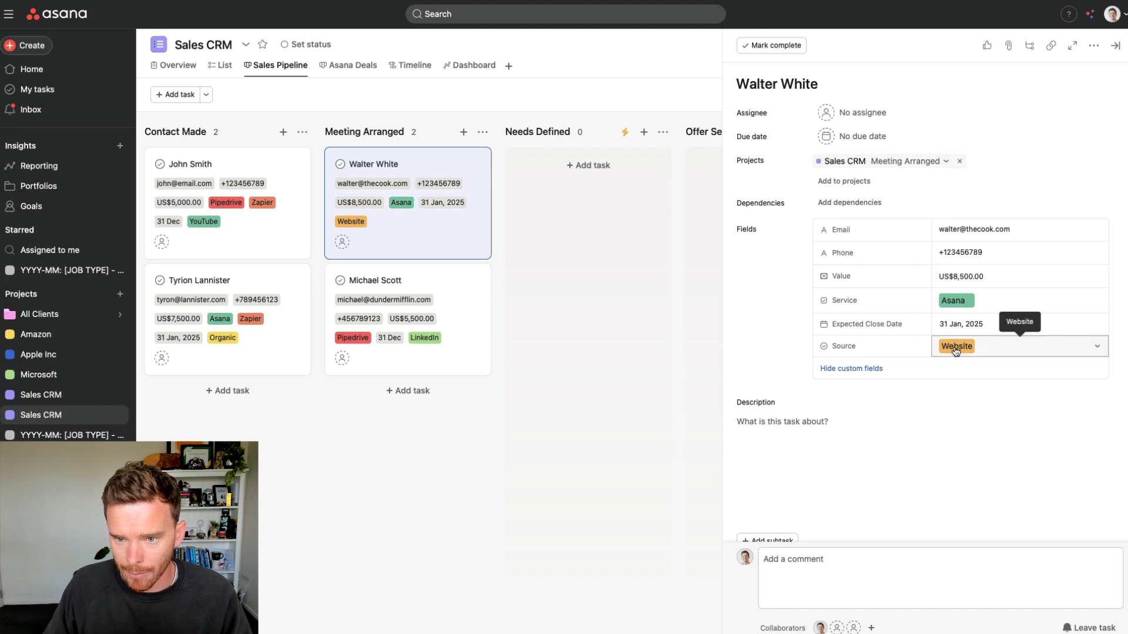
{"action": "scroll", "coordinate": [592, 310], "scroll_direction": "right", "scroll_amount": 8}
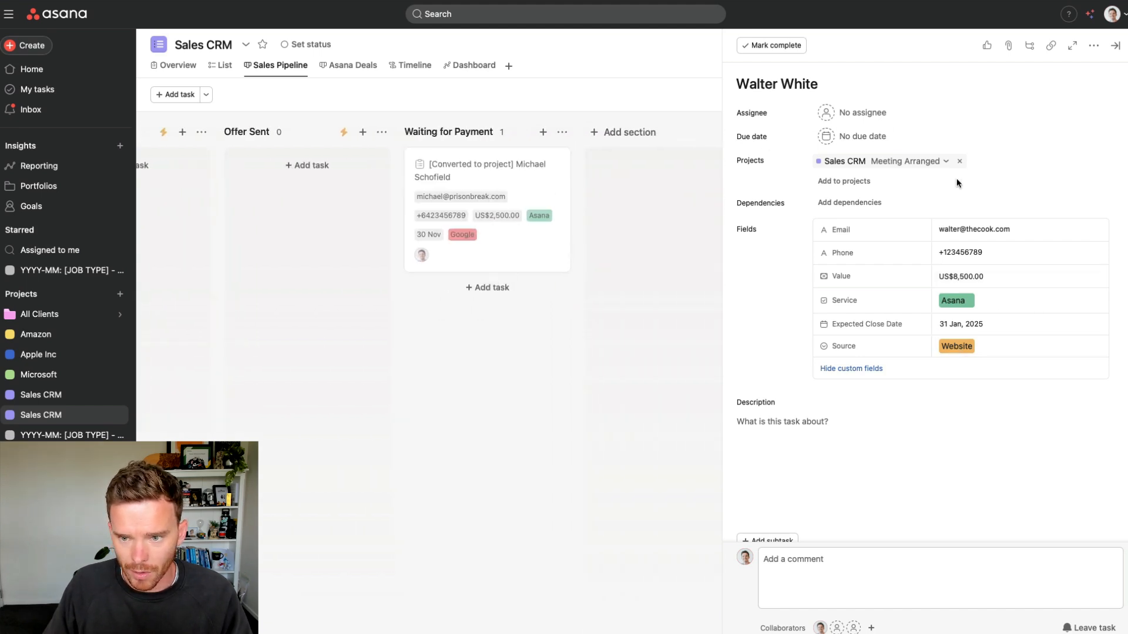
{"action": "left_click", "coordinate": [923, 162]}
{"action": "left_click", "coordinate": [896, 305]}
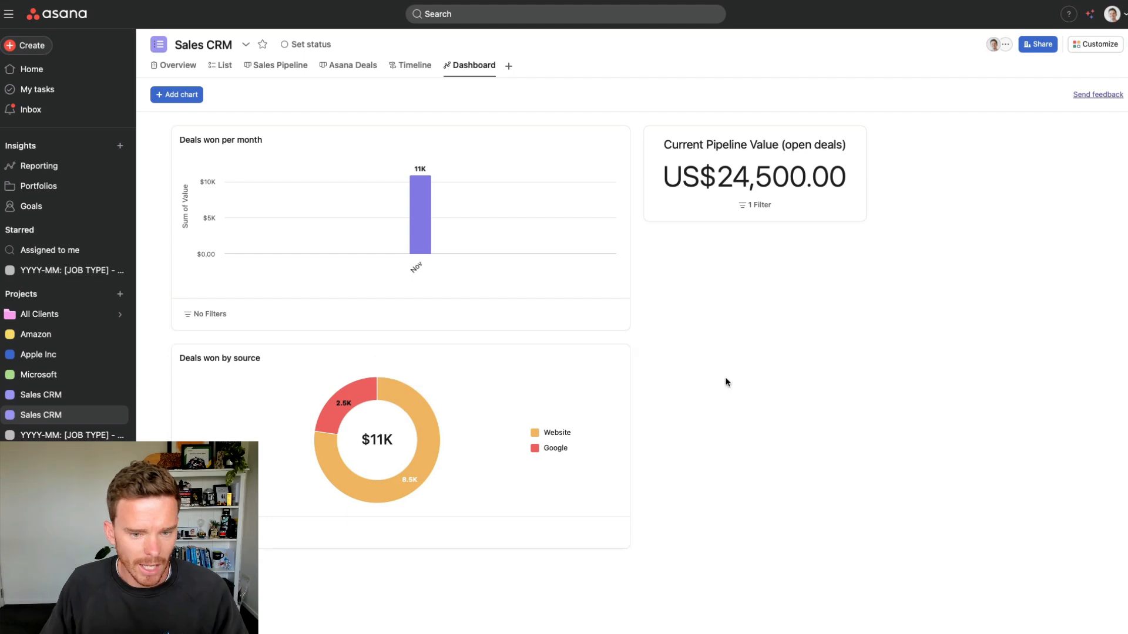
Add a number chart showing the average of the Value field, filtered to completed deals.
{"action": "left_click", "coordinate": [191, 95]}
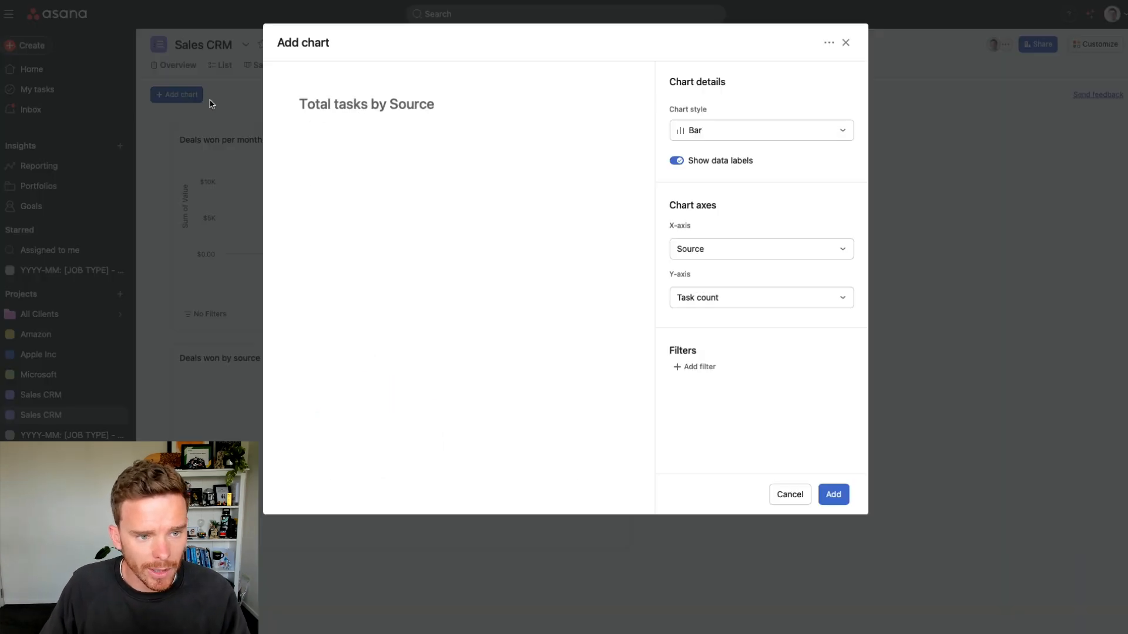
{"action": "left_click", "coordinate": [691, 131]}
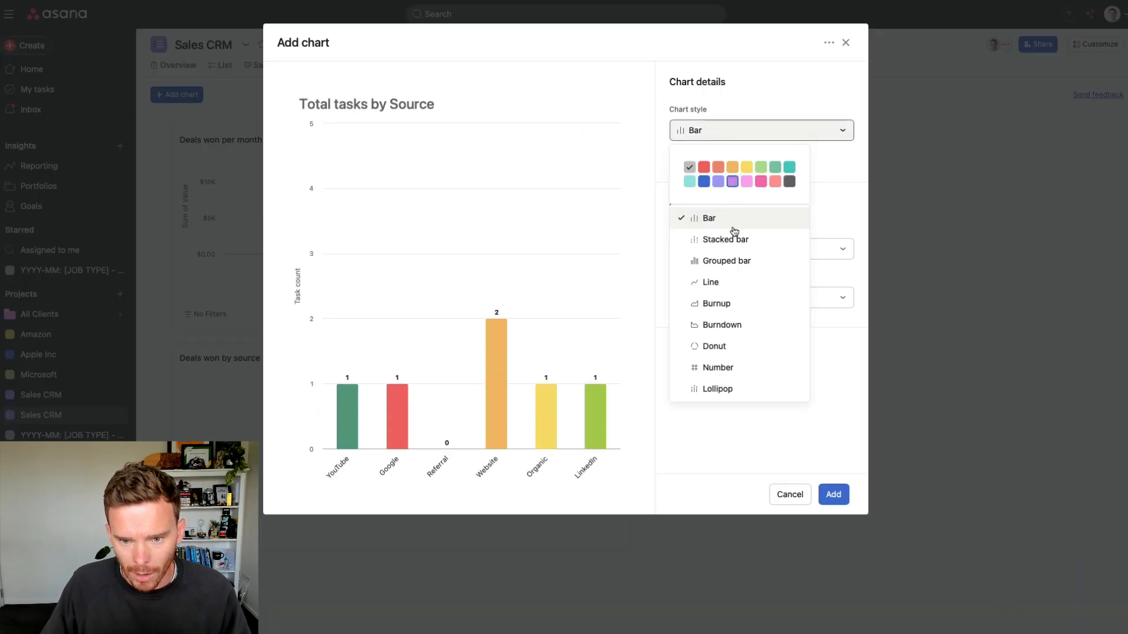
{"action": "left_click", "coordinate": [740, 366]}
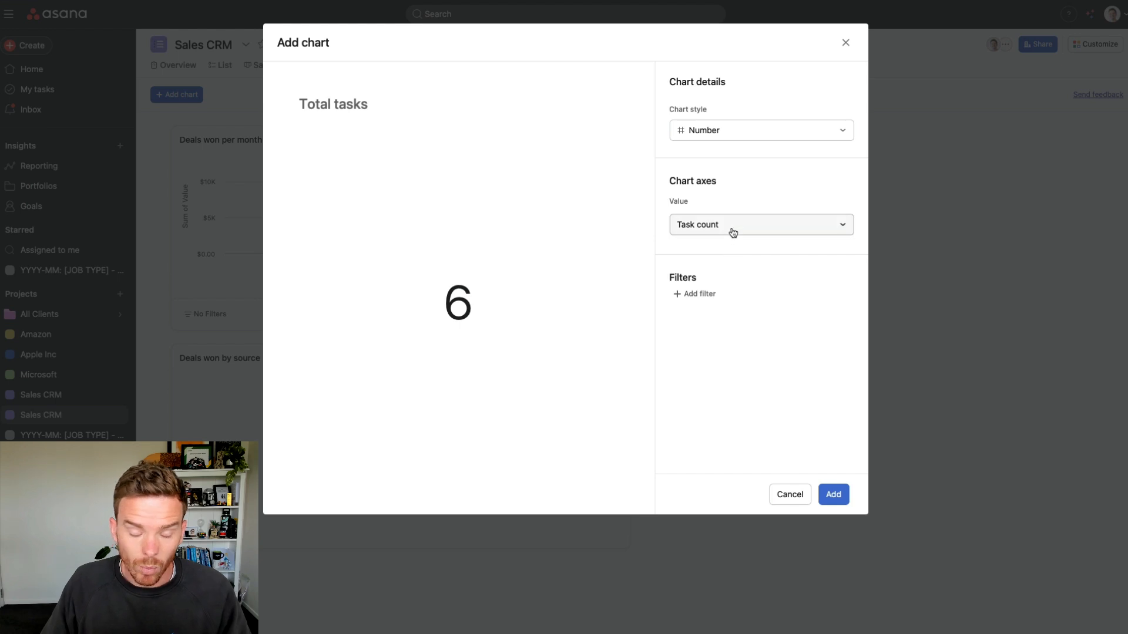
{"action": "left_click", "coordinate": [732, 230]}
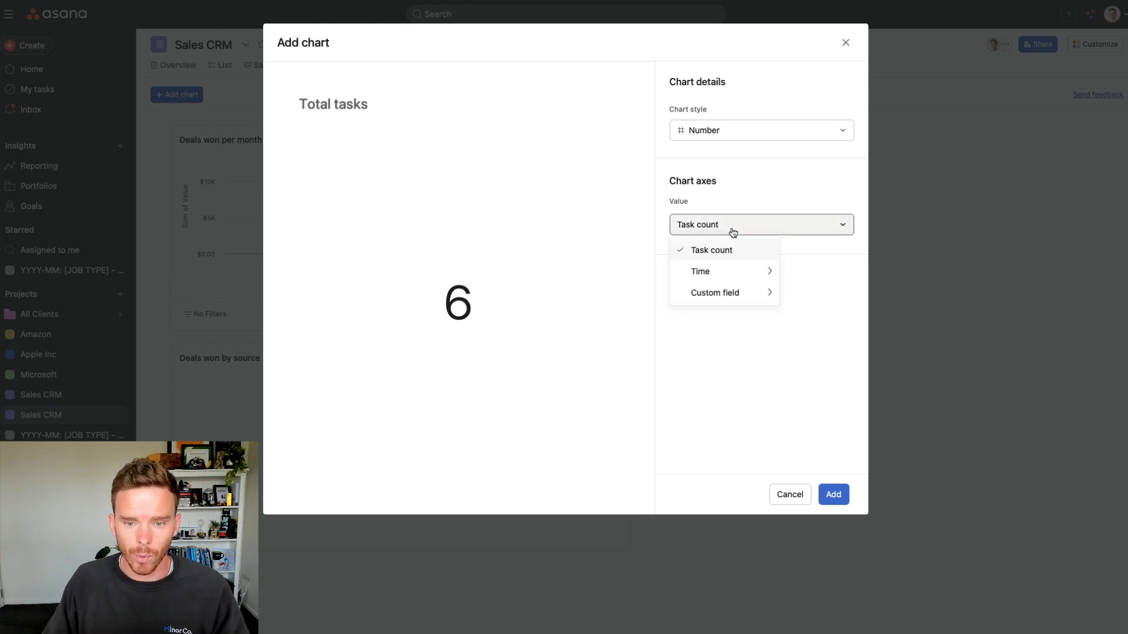
{"action": "mouse_move", "coordinate": [715, 292]}
{"action": "left_click", "coordinate": [821, 294]}
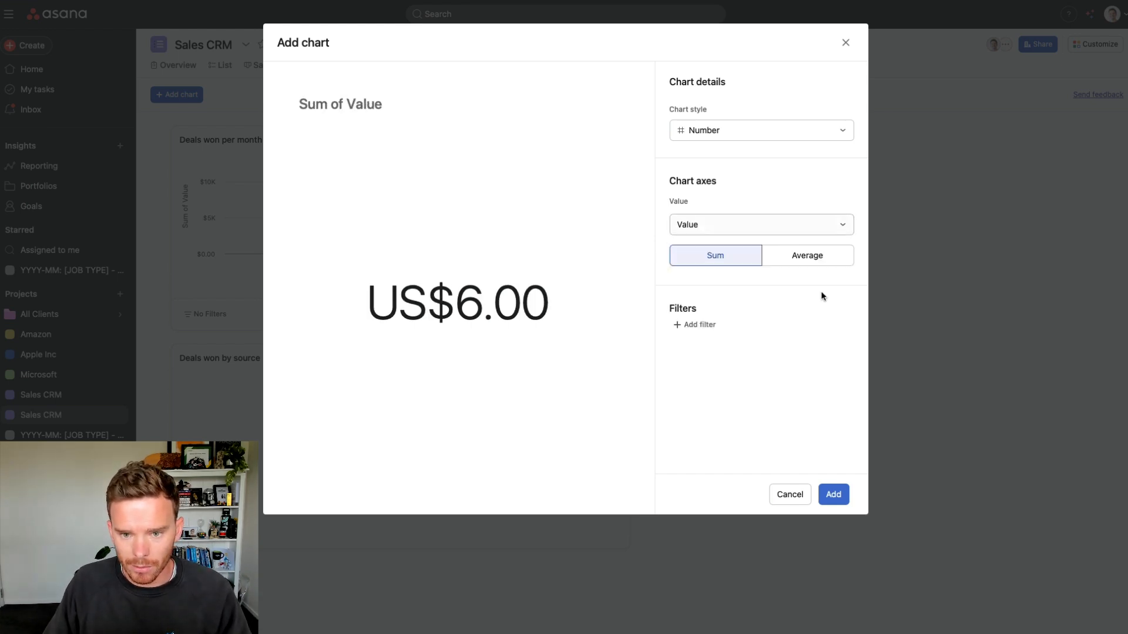
{"action": "left_click", "coordinate": [789, 257]}
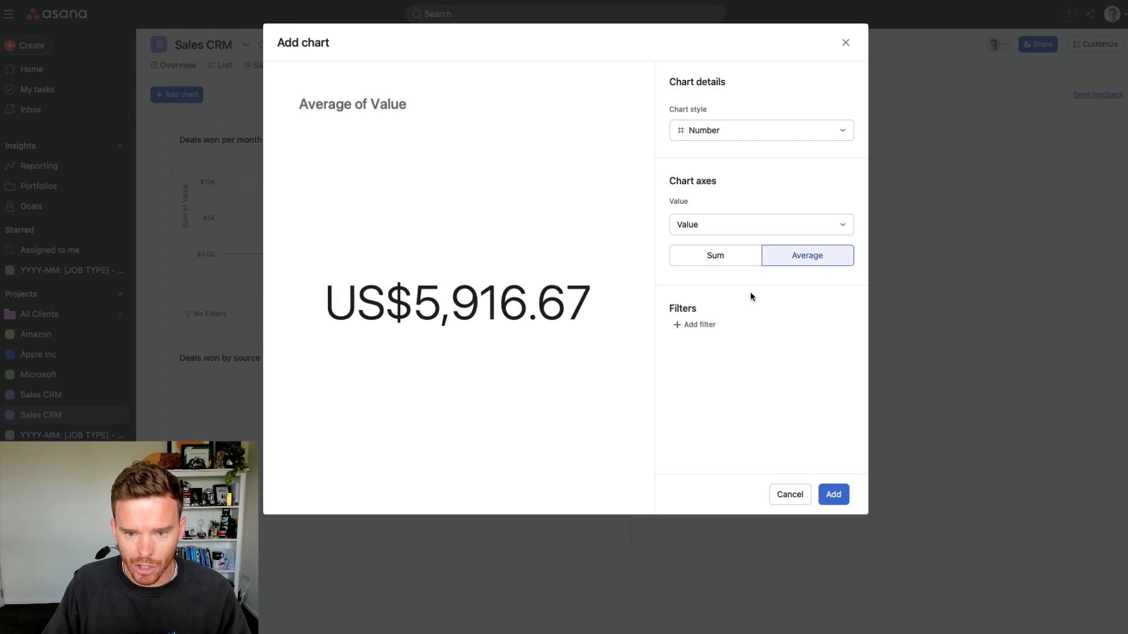
{"action": "left_click", "coordinate": [701, 325]}
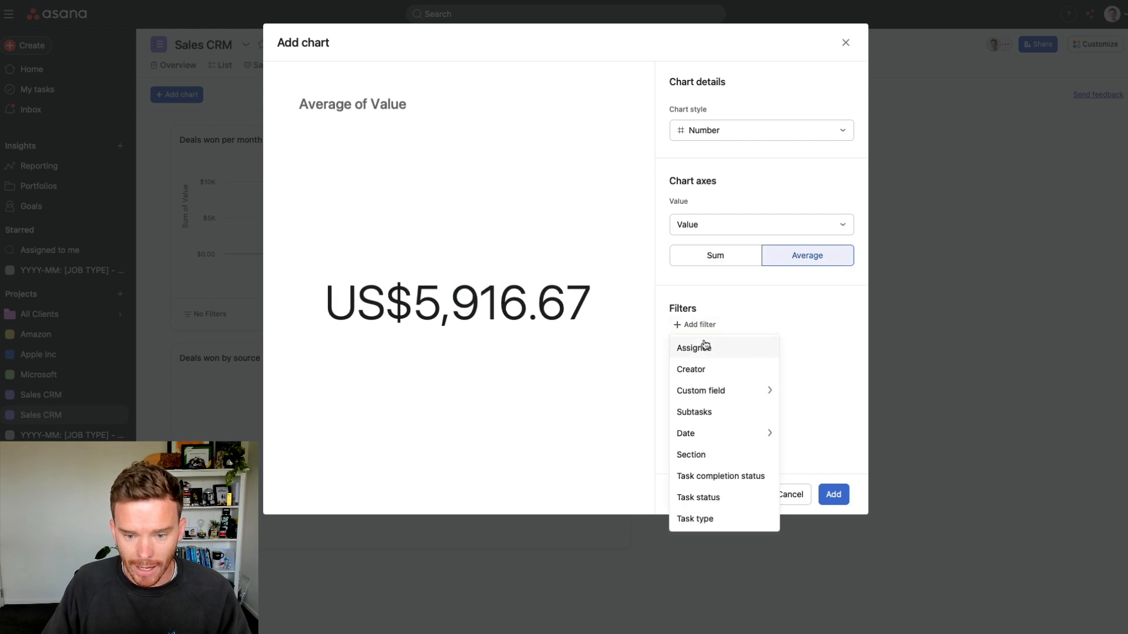
{"action": "left_click", "coordinate": [726, 477]}
{"action": "left_click", "coordinate": [701, 374]}
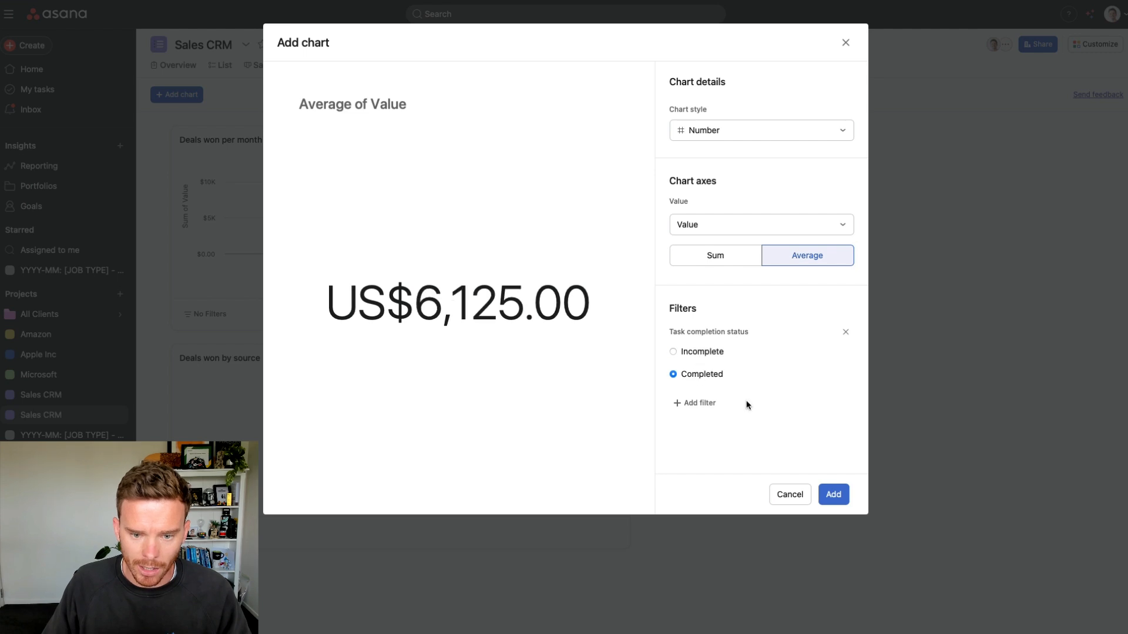
{"action": "left_click", "coordinate": [835, 496]}
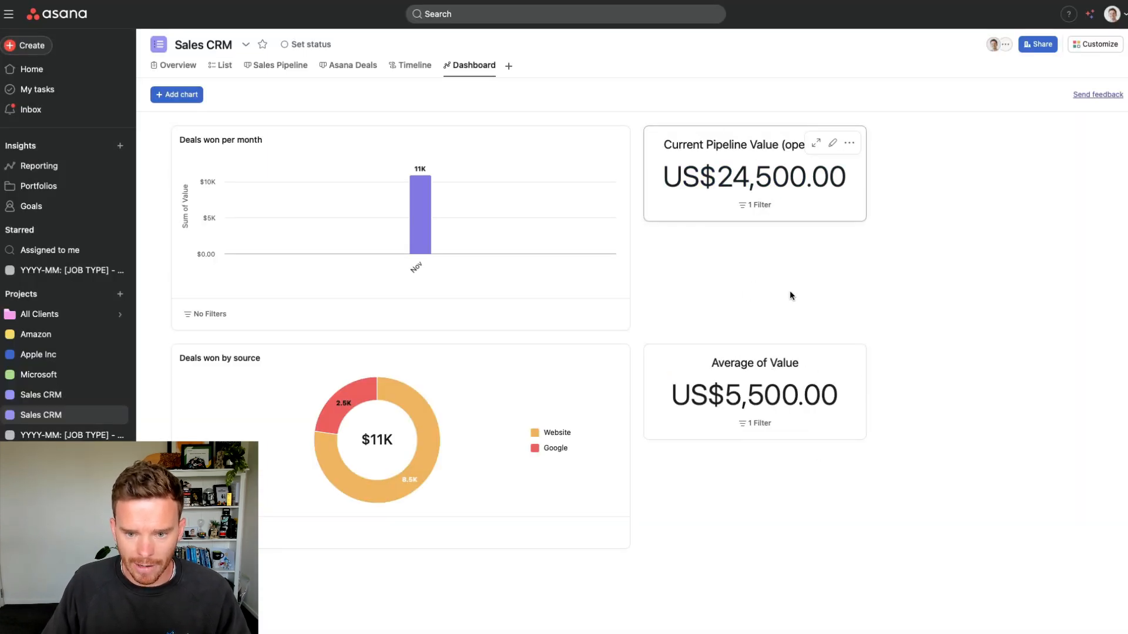
Rename the 'Average of Value' card to 'Average deal size' and save it.
{"action": "left_click", "coordinate": [832, 363]}
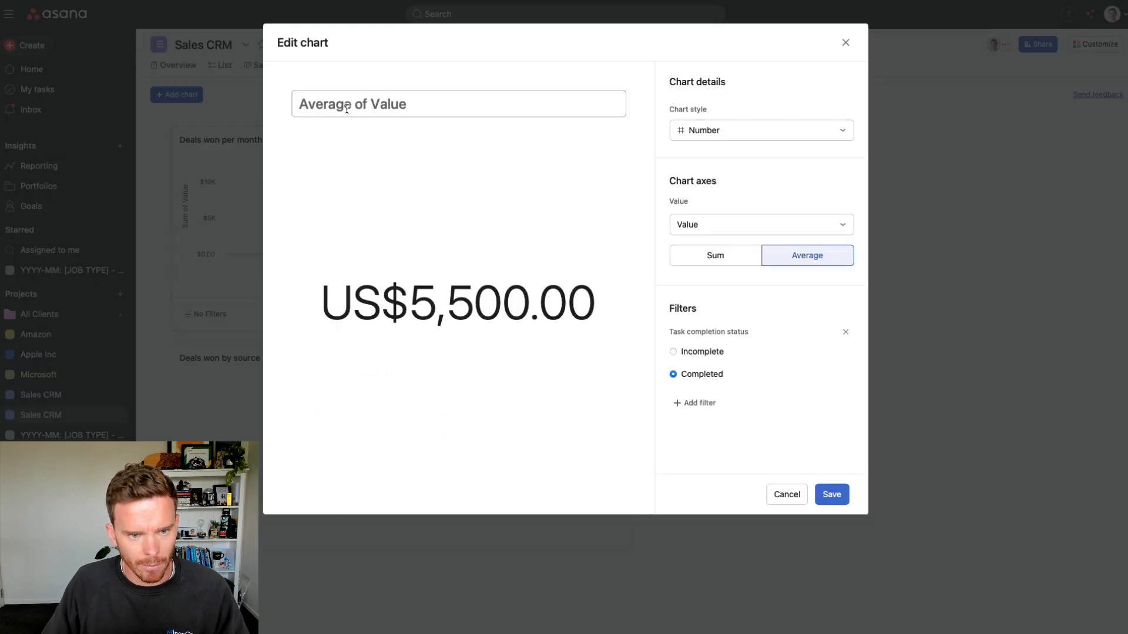
{"action": "left_click", "coordinate": [420, 93]}
{"action": "key", "text": "super+a"}
{"action": "type", "text": "Averag"}
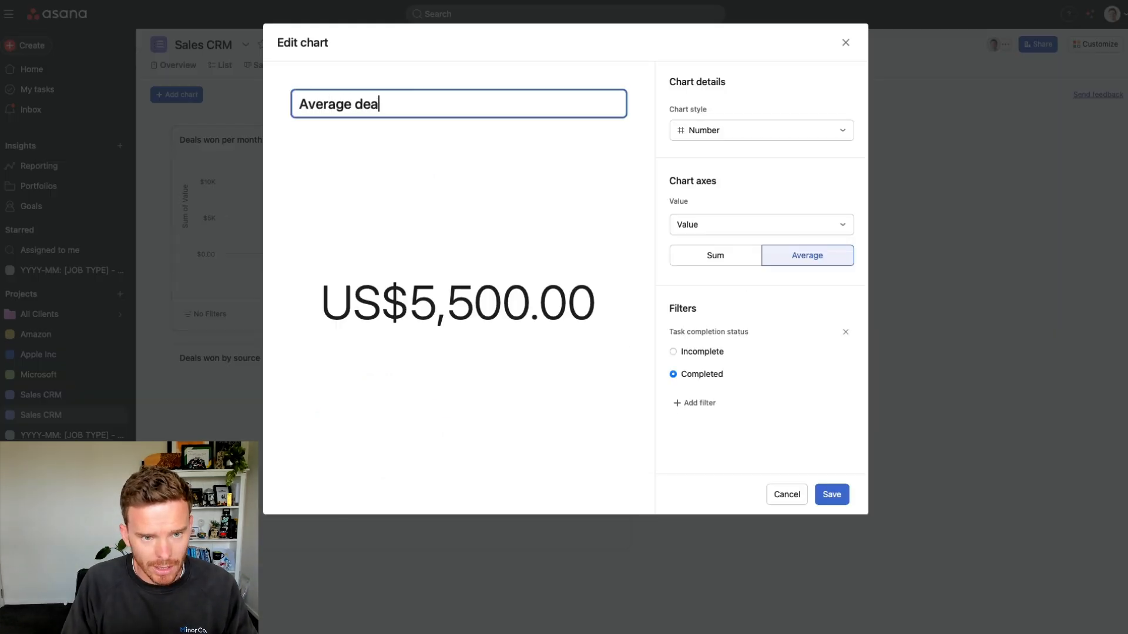
{"action": "left_click", "coordinate": [832, 494]}
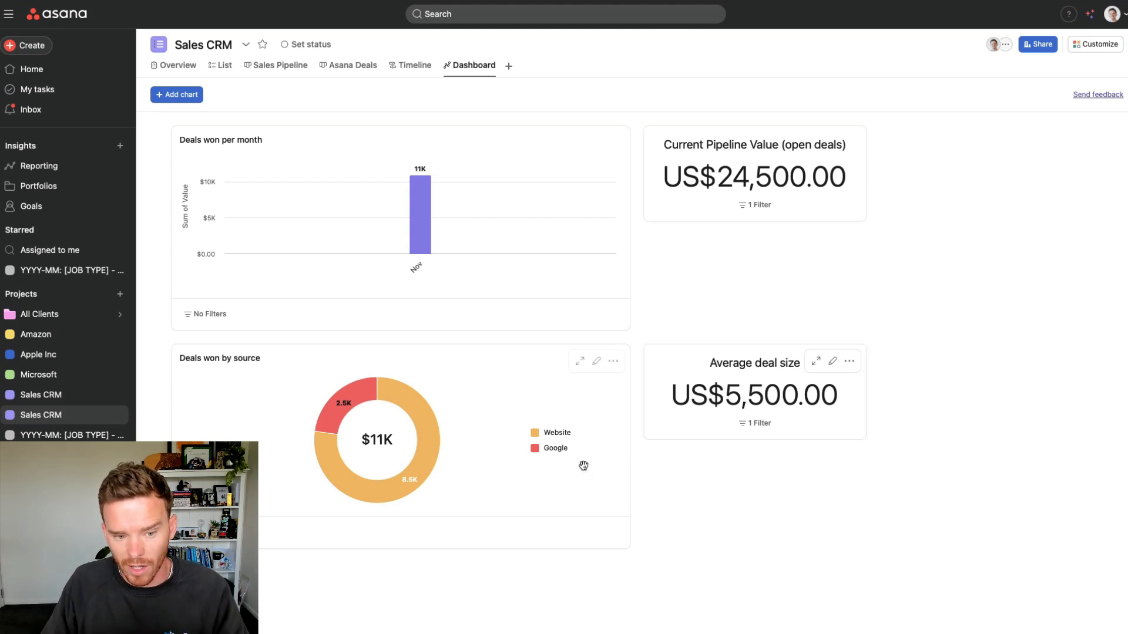